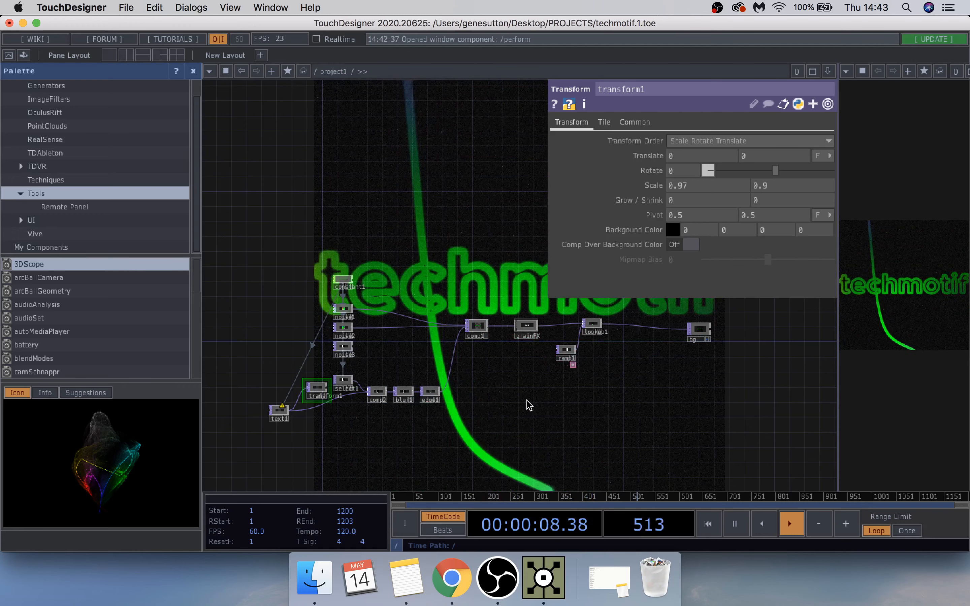
Delete all existing operators from the project1 network.
scroll(455, 245, right, 2)
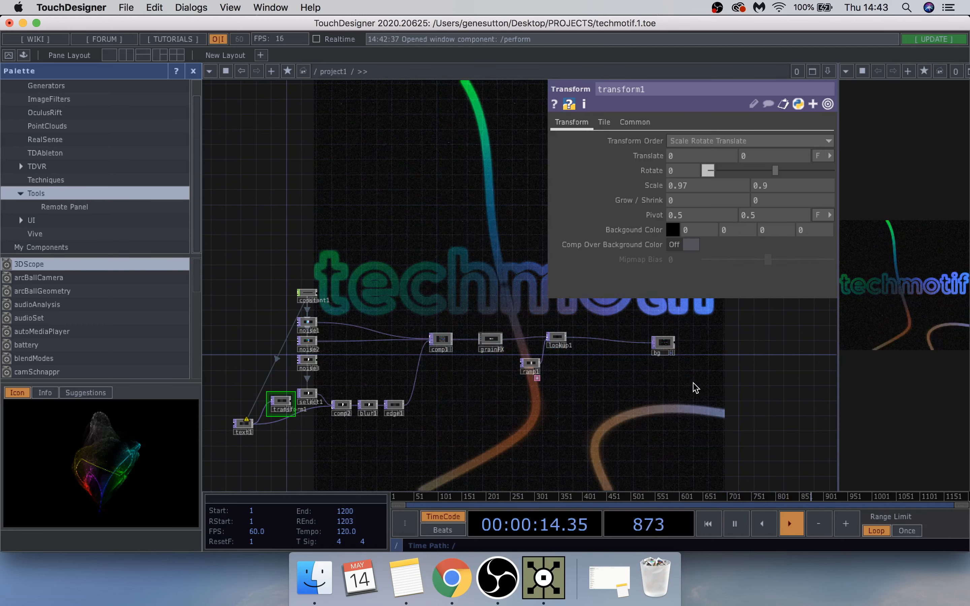
scroll(611, 399, left, 3)
scroll(611, 399, down, 2)
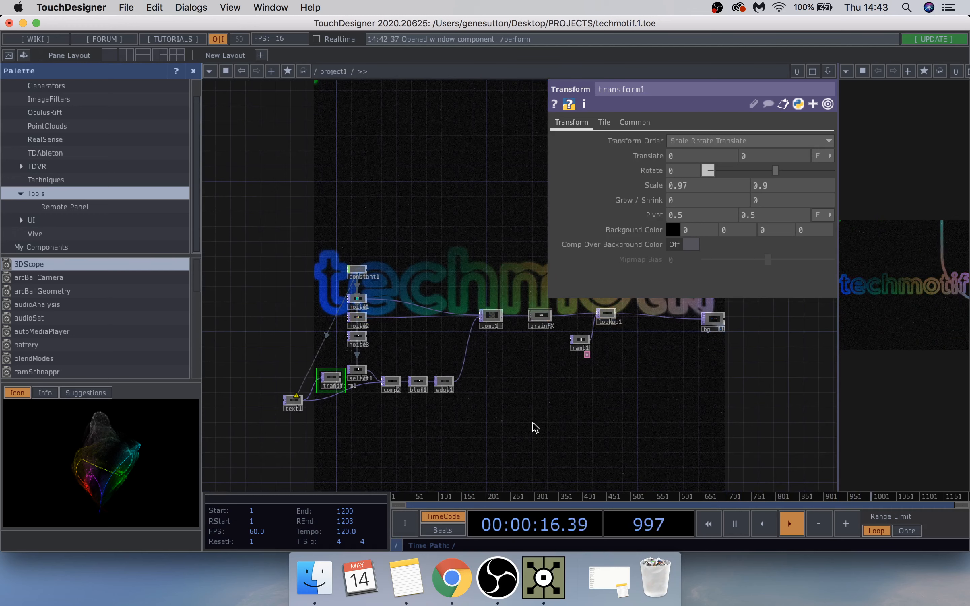
scroll(521, 420, right, 3)
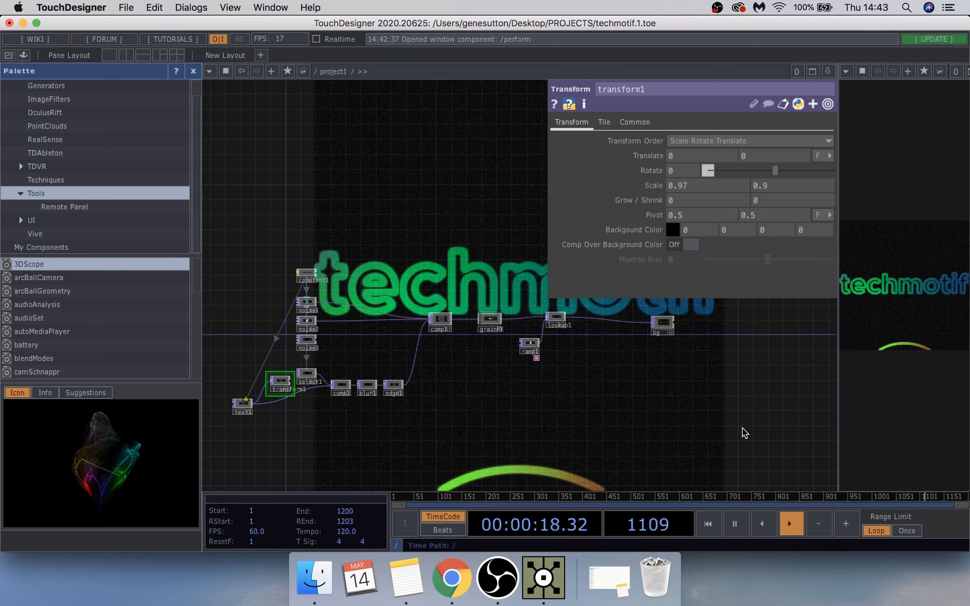
scroll(764, 433, left, 3)
drag(774, 445, 245, 240)
key(Delete)
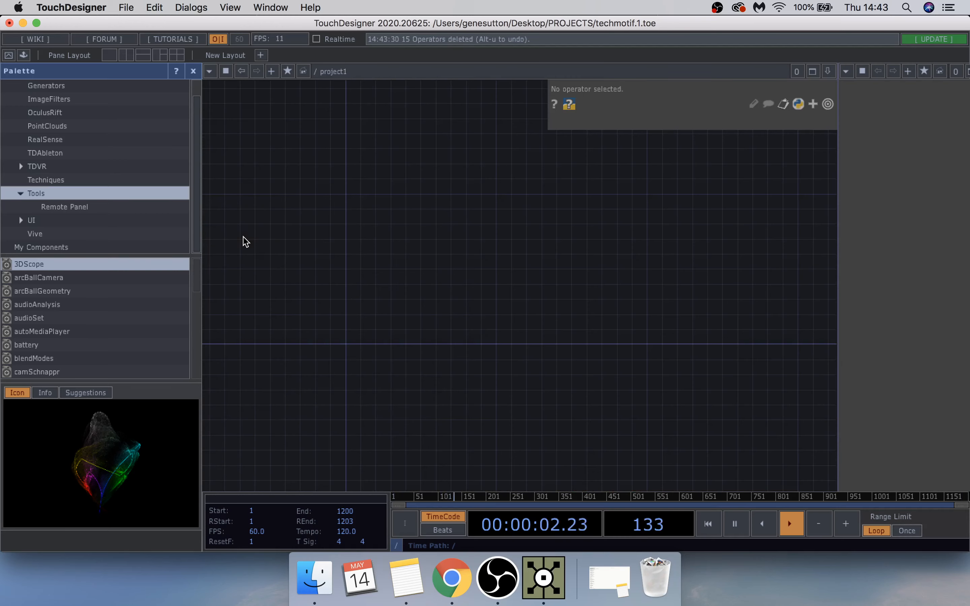
Check the project1 container's layout size and Background TOP setting in the parent network, and return inside the container.
key(h)
key(u)
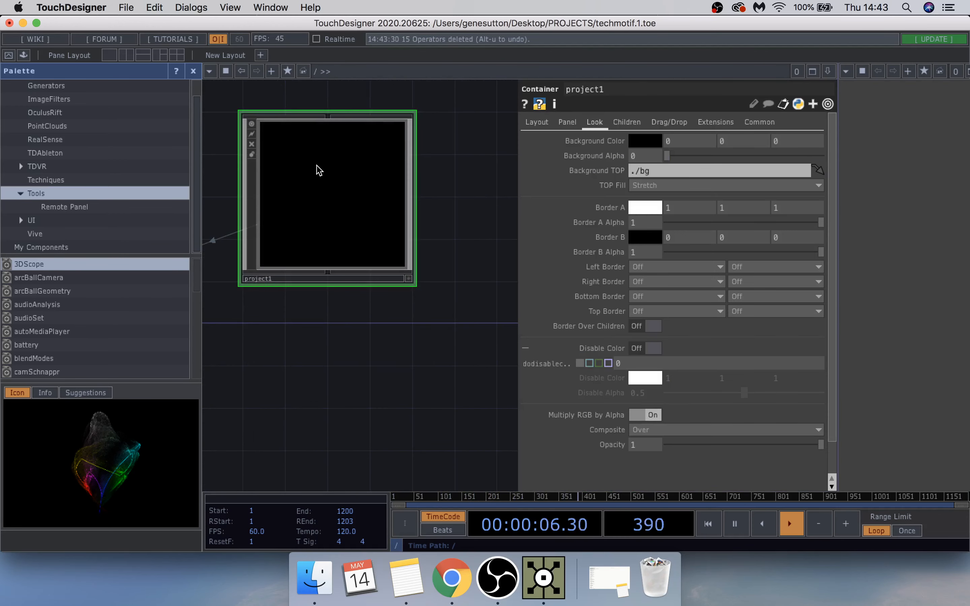
click(536, 122)
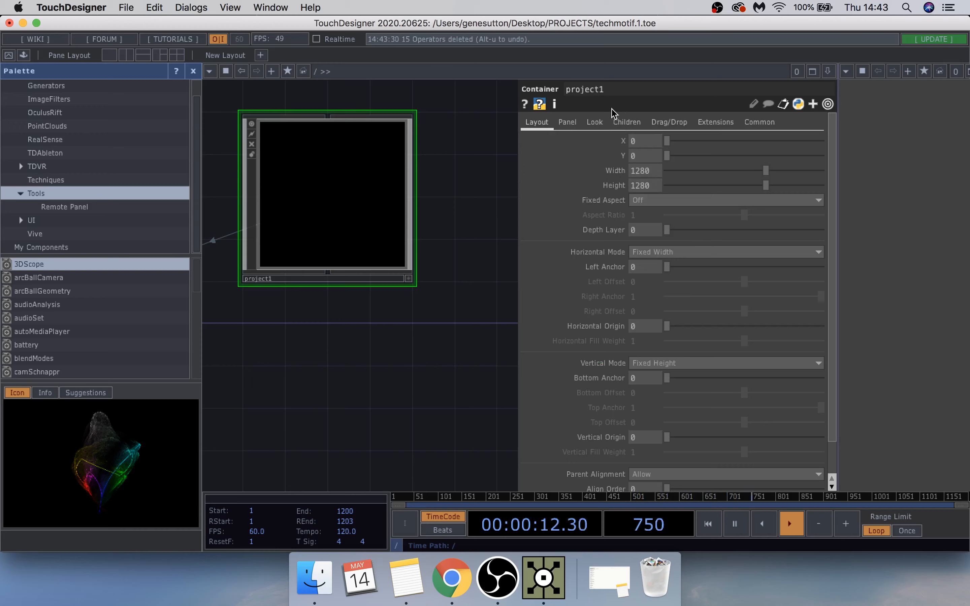
click(604, 123)
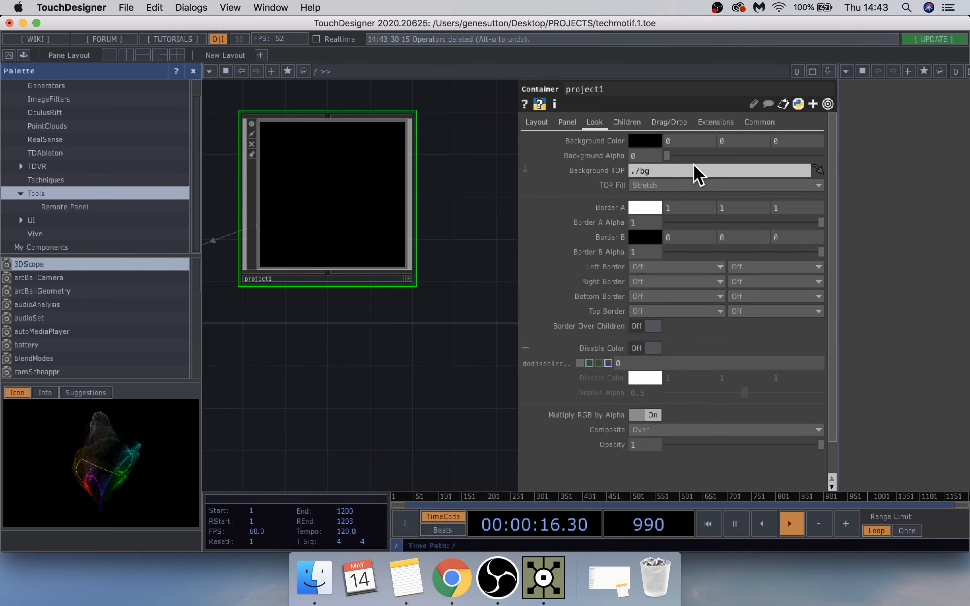
double_click(351, 189)
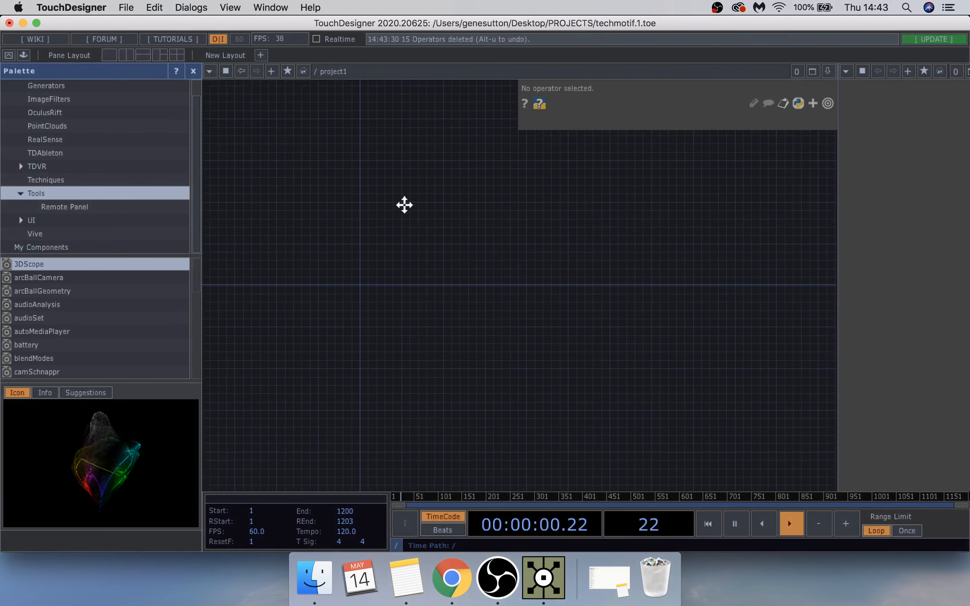
Add a Constant CHOP to the empty project1 network.
key(Tab)
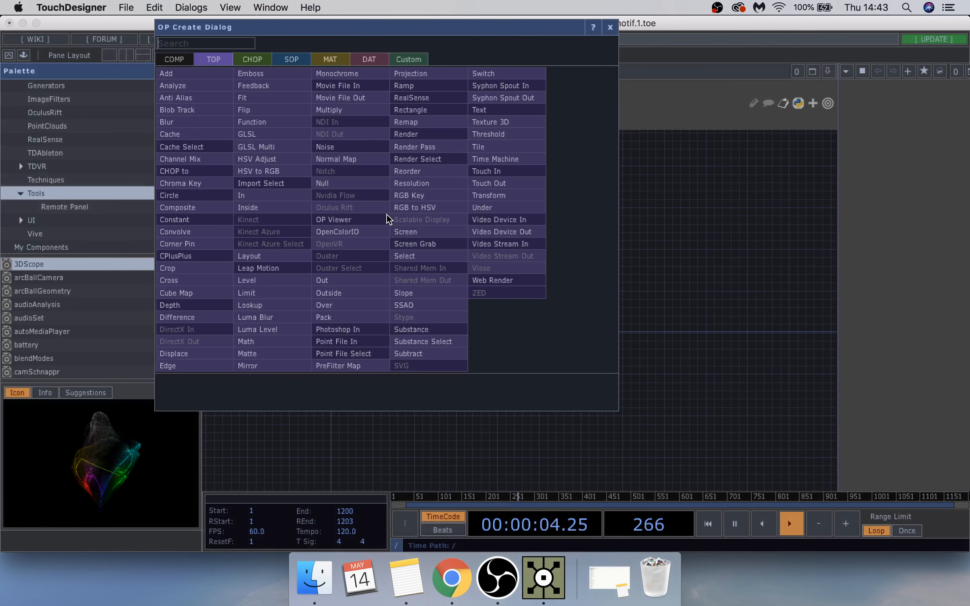
click(252, 59)
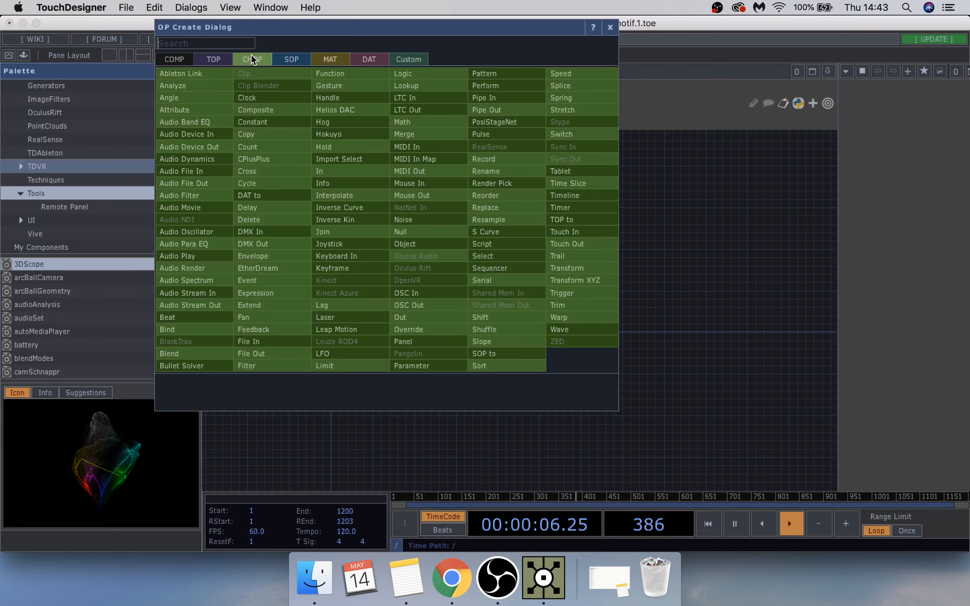
text(con)
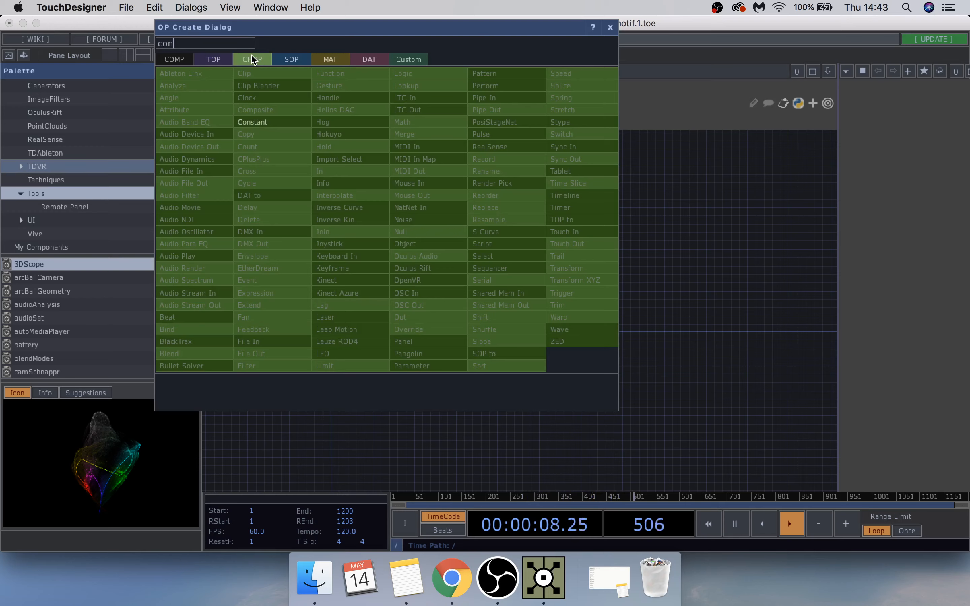
click(259, 124)
click(362, 219)
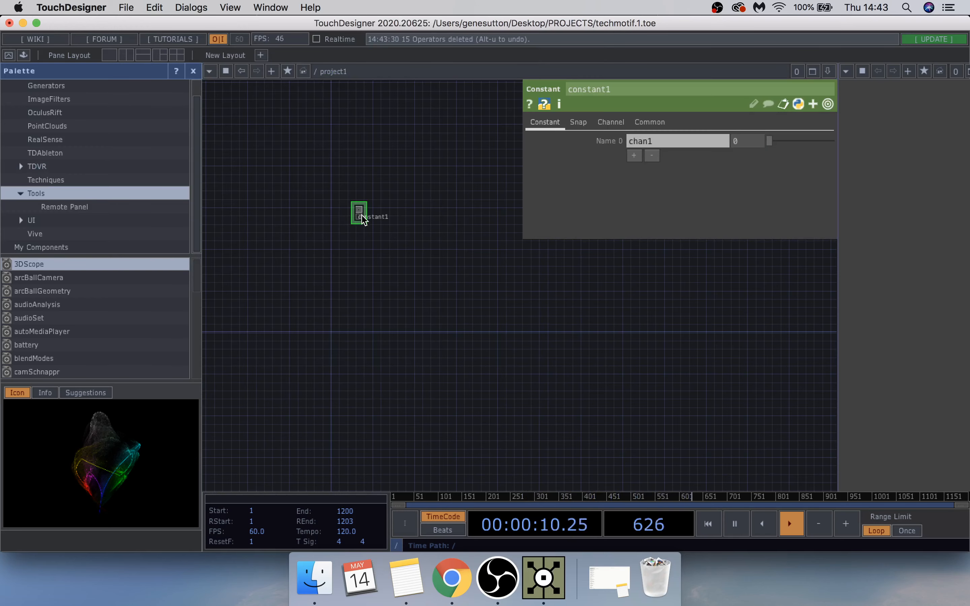
scroll(362, 208, up, 5)
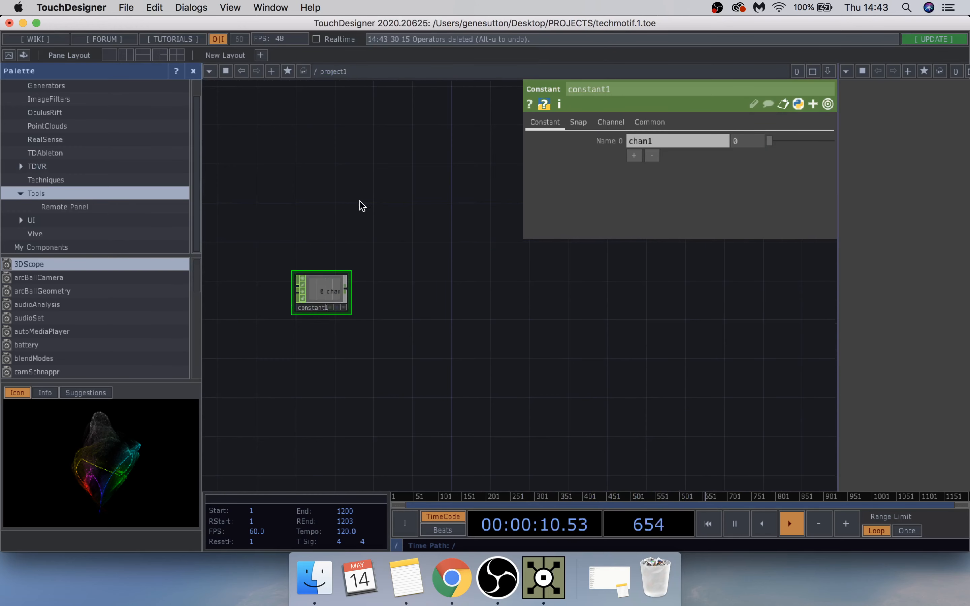
Add a second channel to the Constant CHOP and name the two channels resW and resH.
click(635, 155)
click(669, 141)
text(resw)
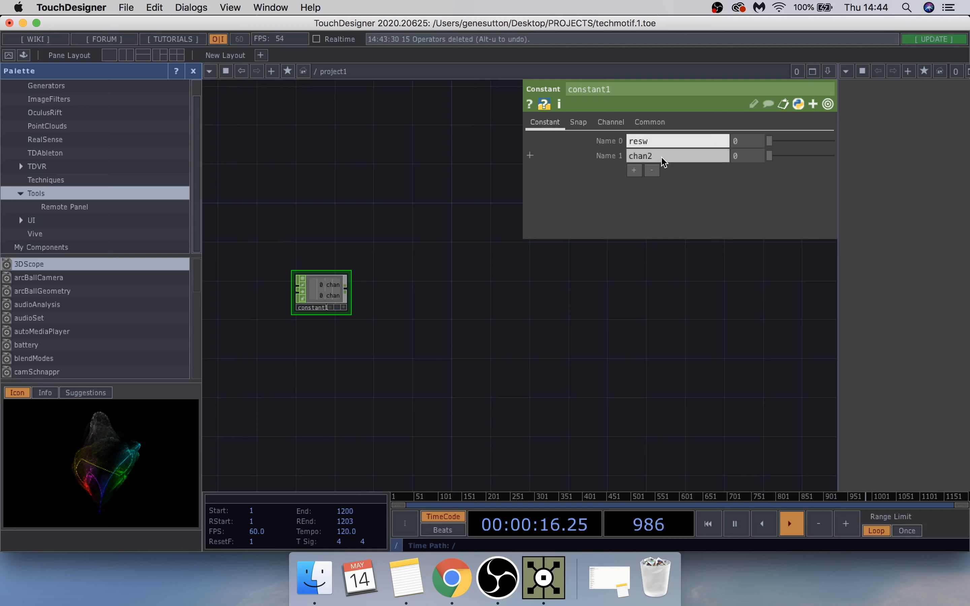
key(BackSpace)
text(W)
click(666, 160)
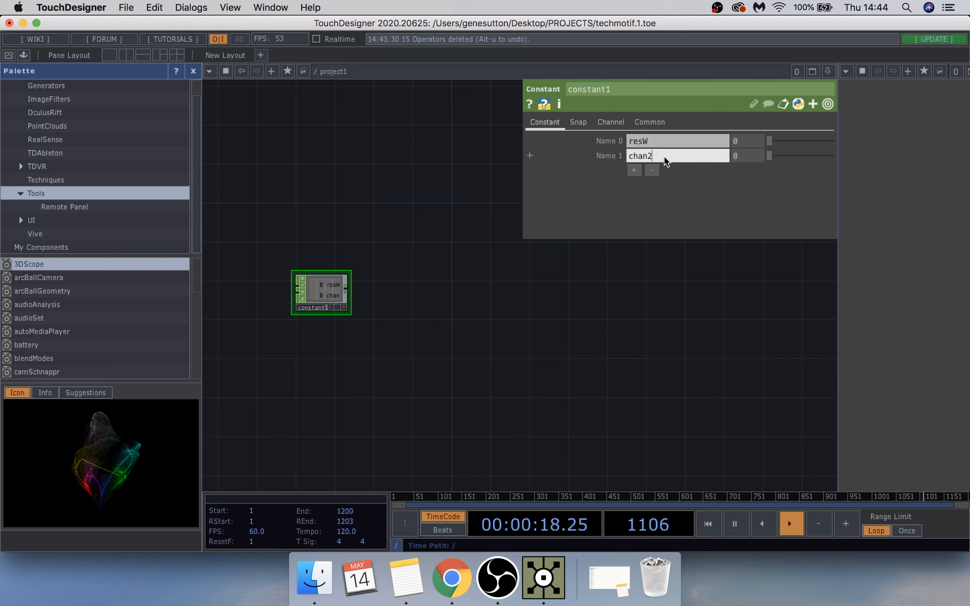
text(esH)
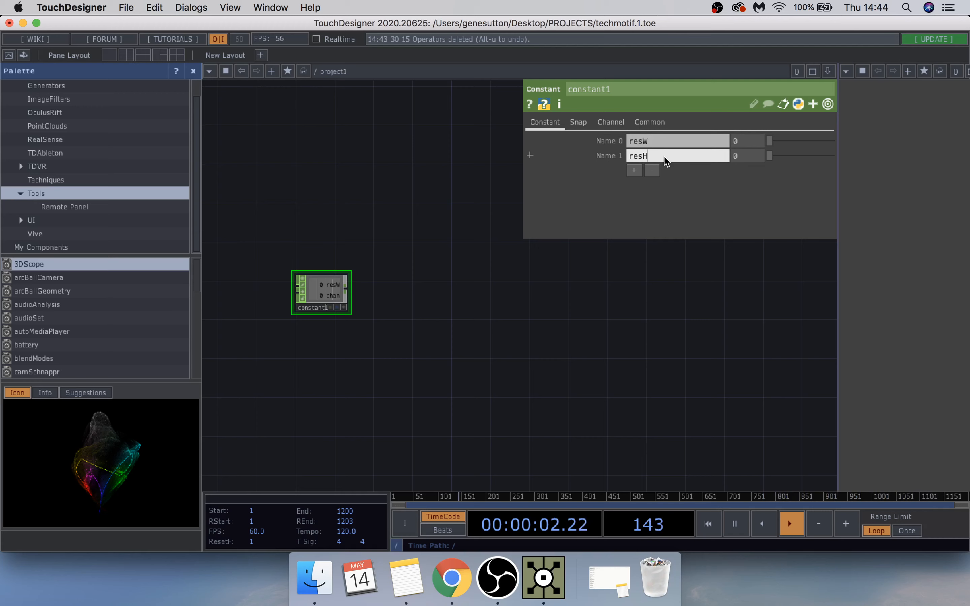
key(Return)
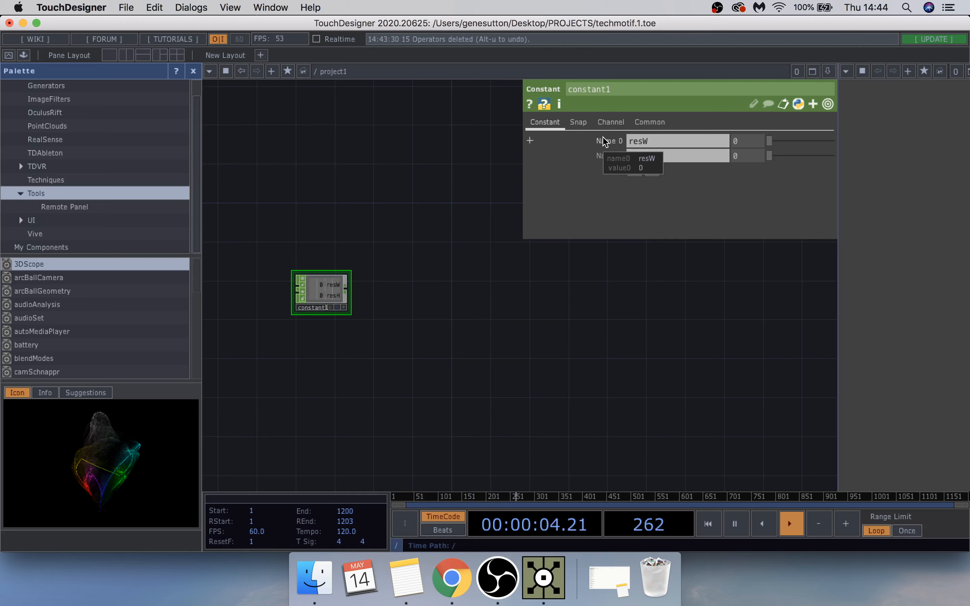
Set the resW value to the expression me.parent().par.w and the resH value to me.parent().par.h.
click(601, 142)
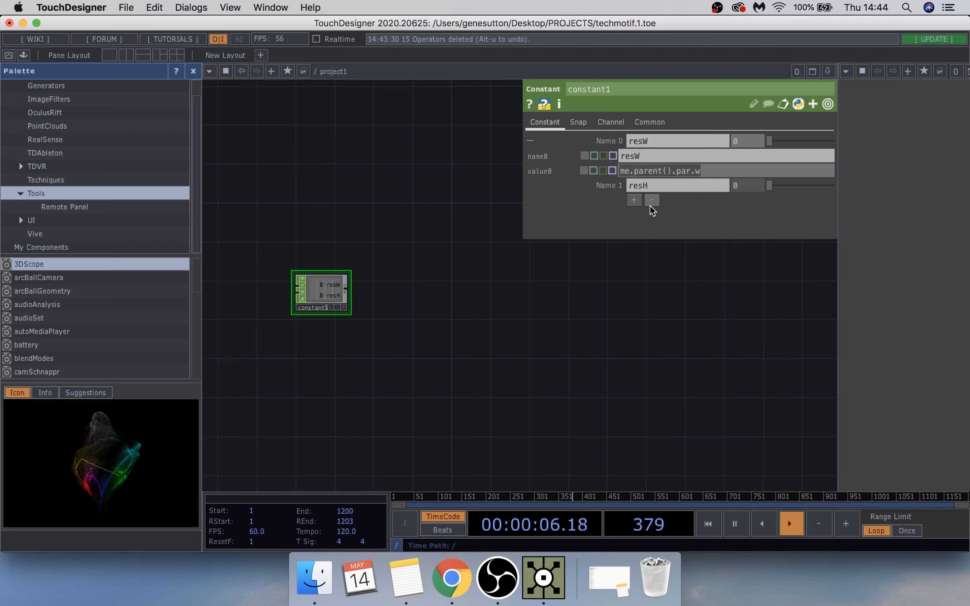
key(Return)
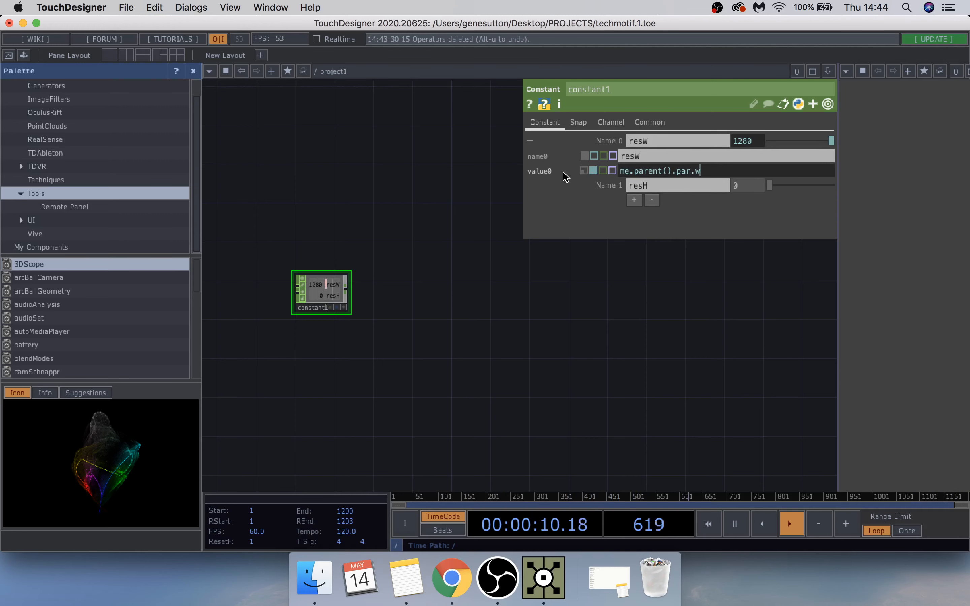
click(609, 187)
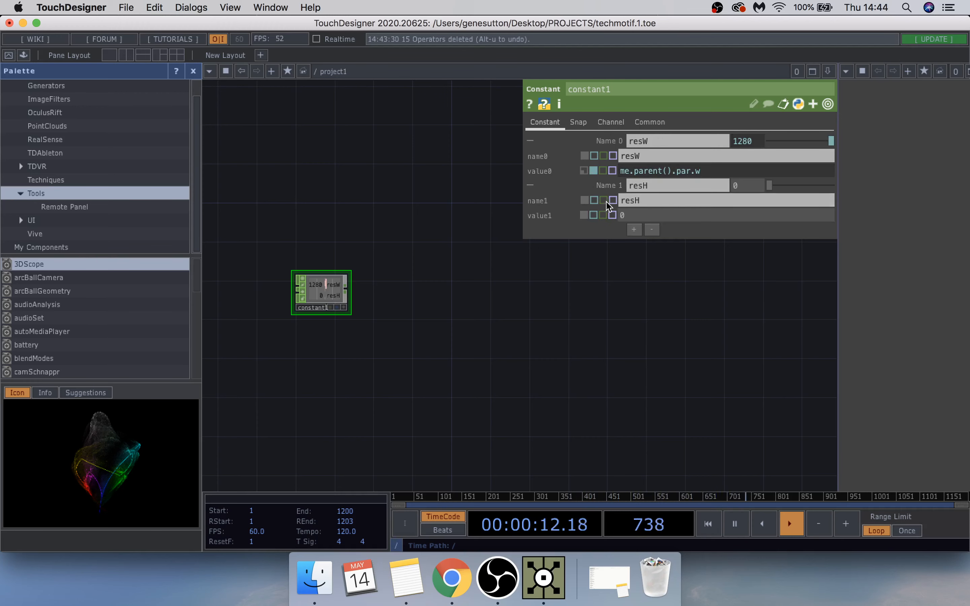
drag(637, 213, 586, 227)
key(BackSpace)
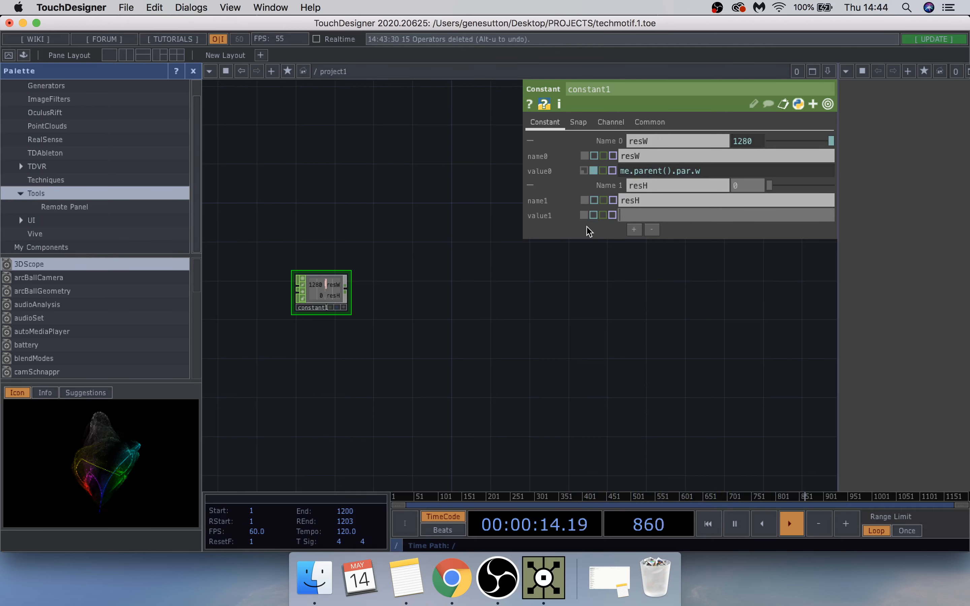
text(me.parent().par.w)
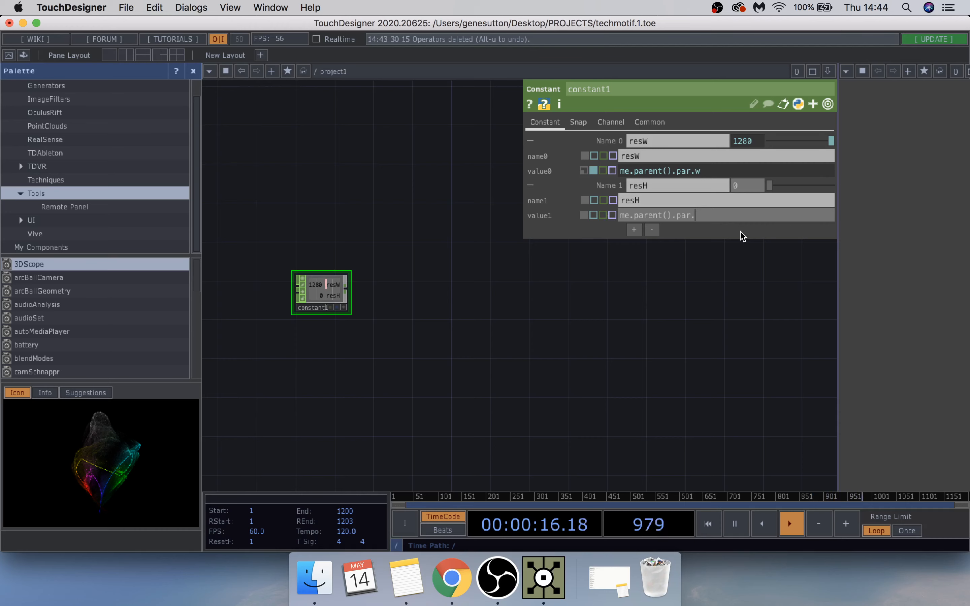
key(Return)
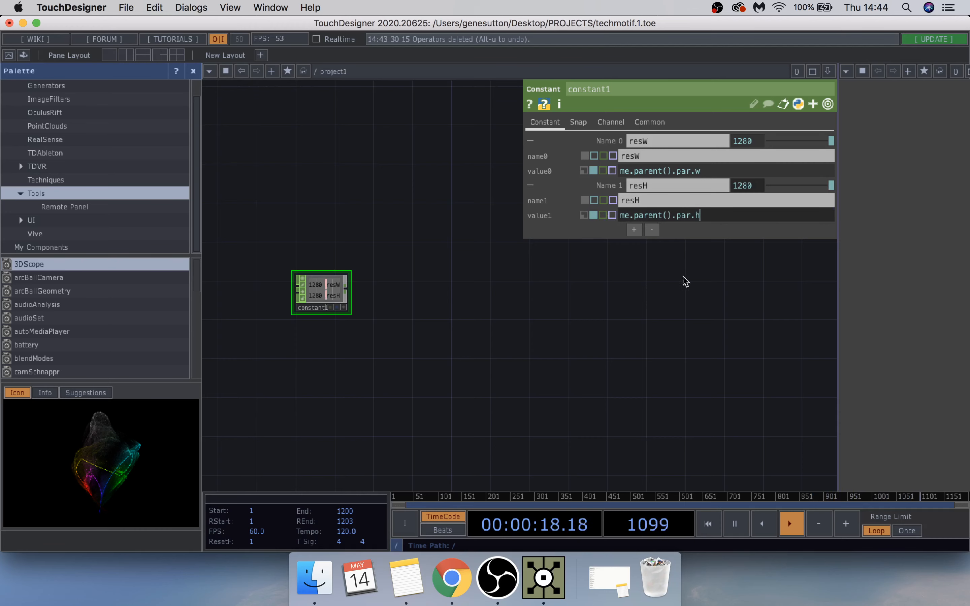
Add a Noise TOP below the Constant CHOP.
drag(381, 332, 421, 286)
drag(367, 352, 334, 271)
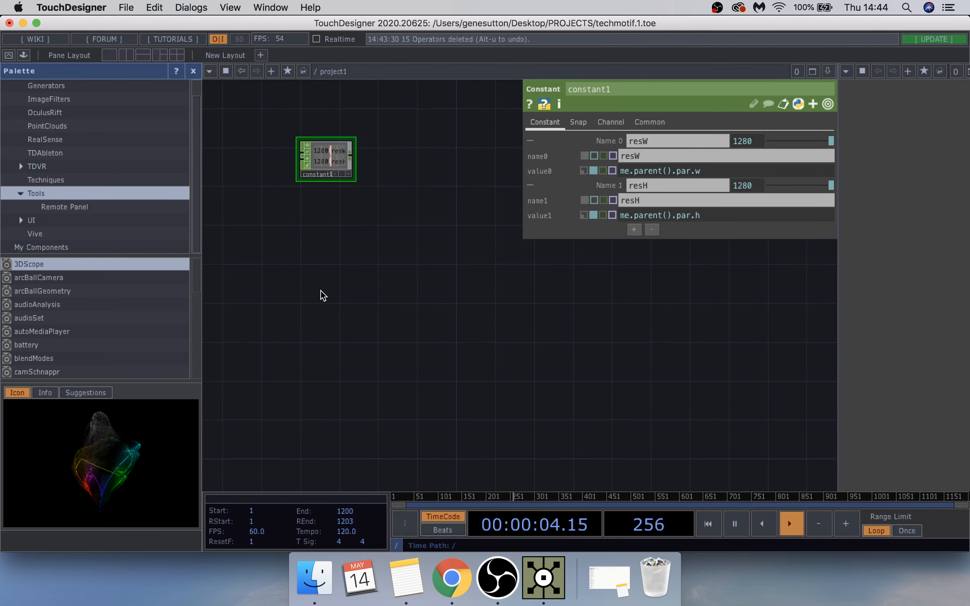
key(Tab)
click(162, 136)
text(npi)
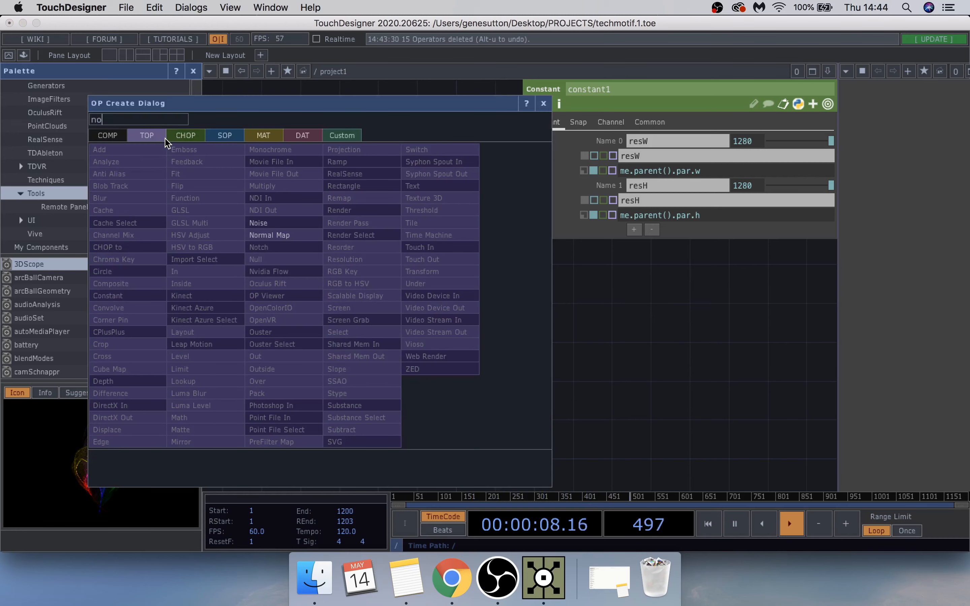
click(293, 220)
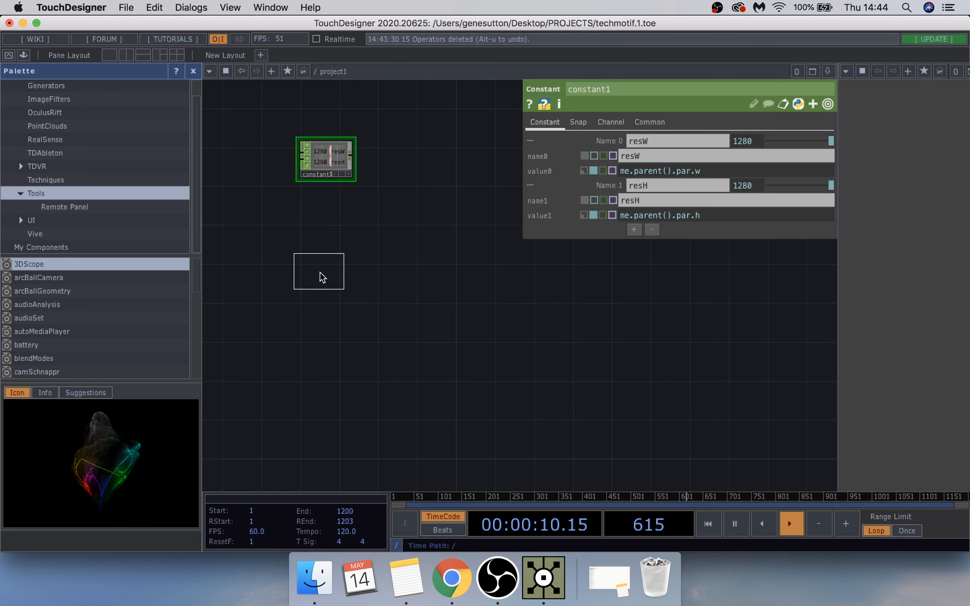
click(323, 285)
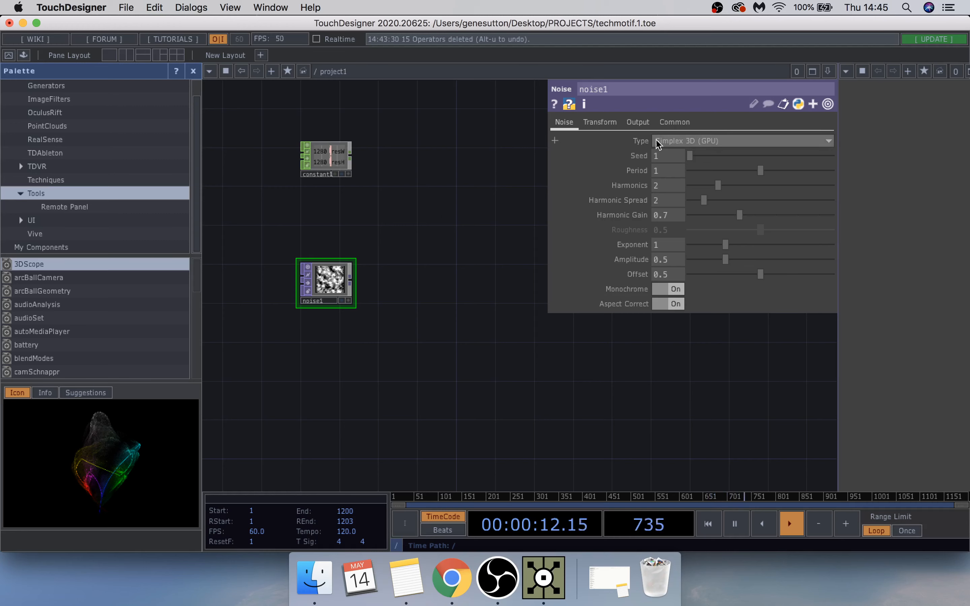
Set the Noise TOP's type to Perlin 4D (GPU) and its period to 2.
click(677, 141)
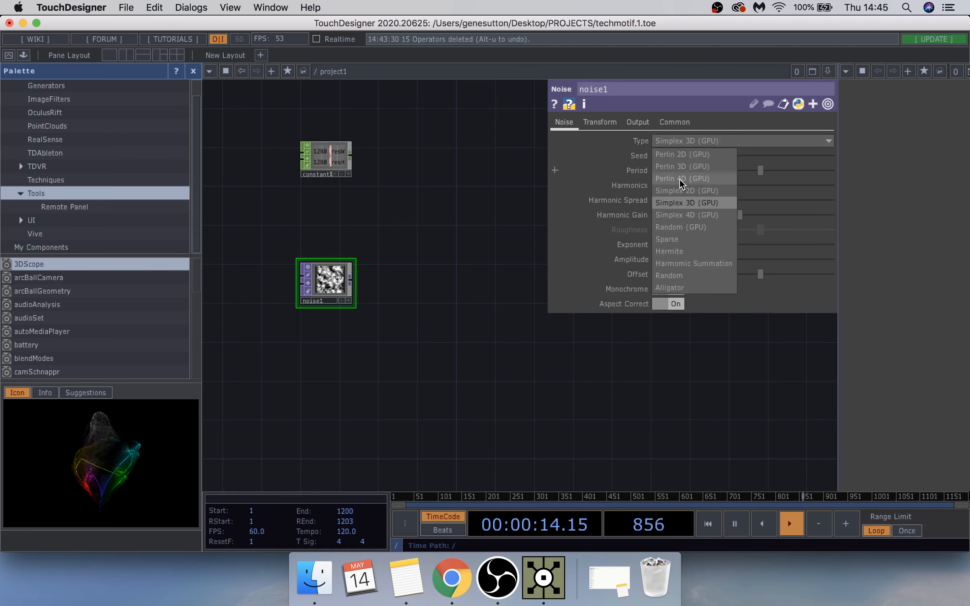
click(672, 184)
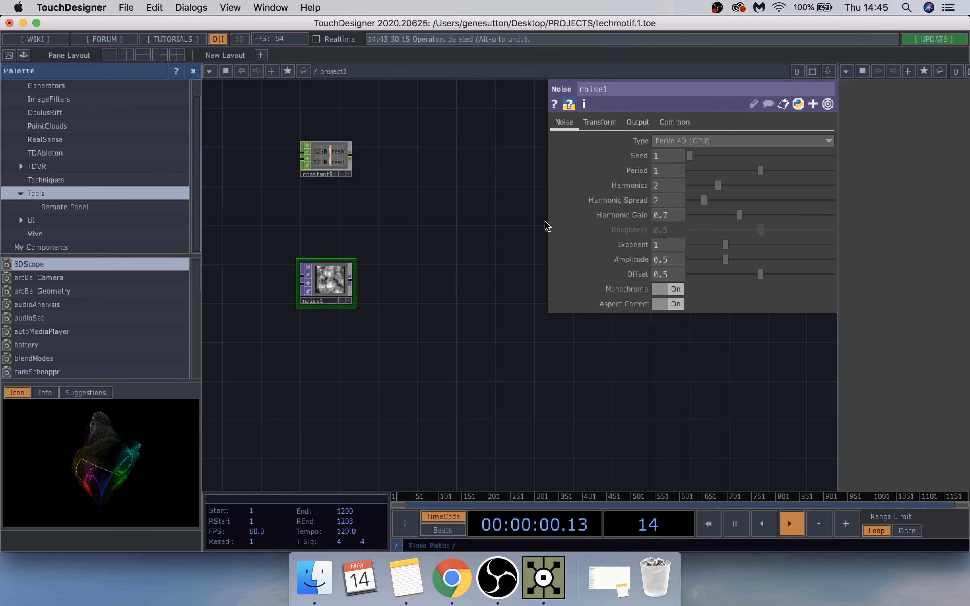
click(662, 175)
text(2)
key(Return)
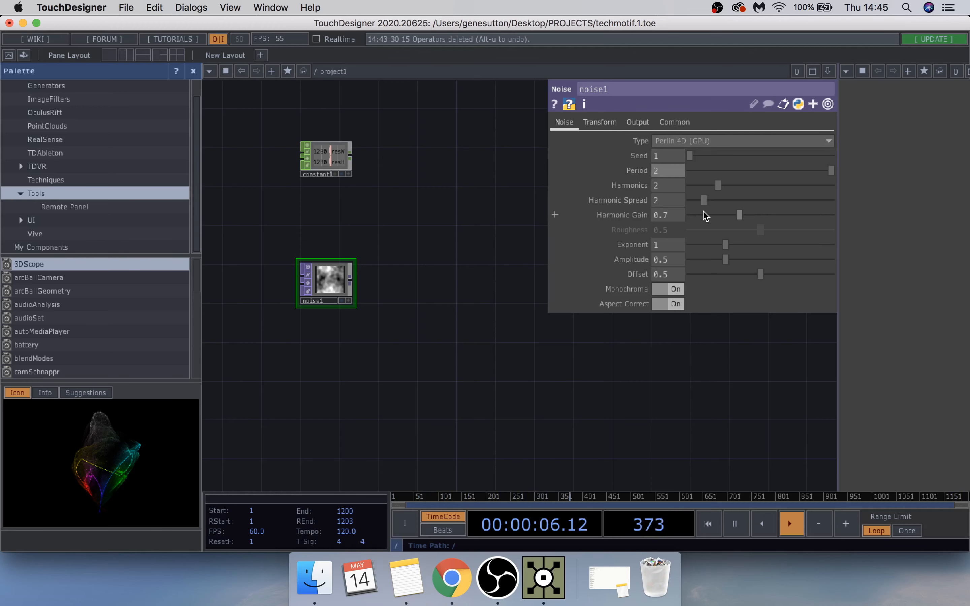
Set the noise's harmonics, harmonic spread and harmonic gain to 0, its exponent to 1.2 and its amplitude to 1.
drag(714, 187, 622, 189)
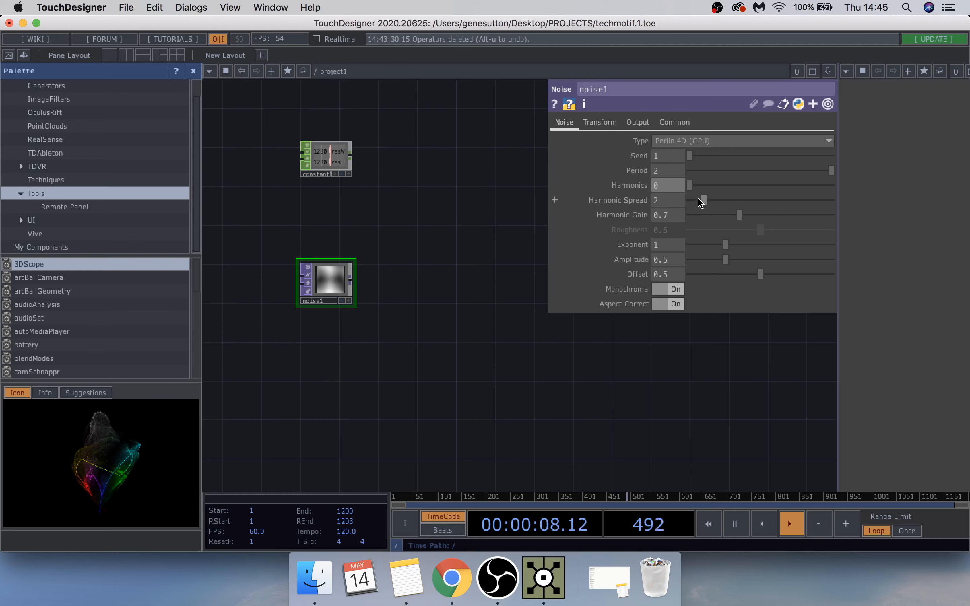
drag(704, 203, 645, 196)
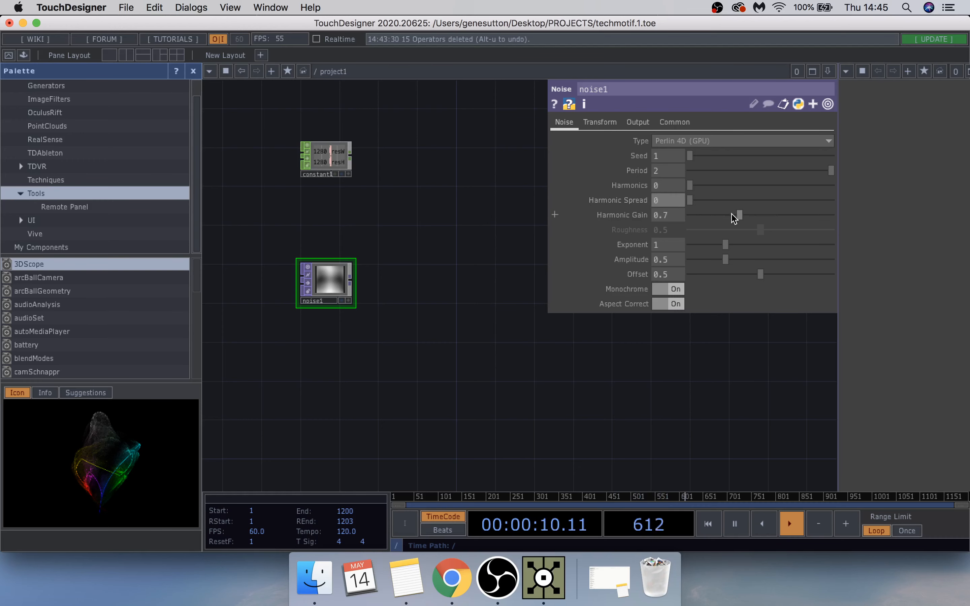
drag(741, 217, 608, 200)
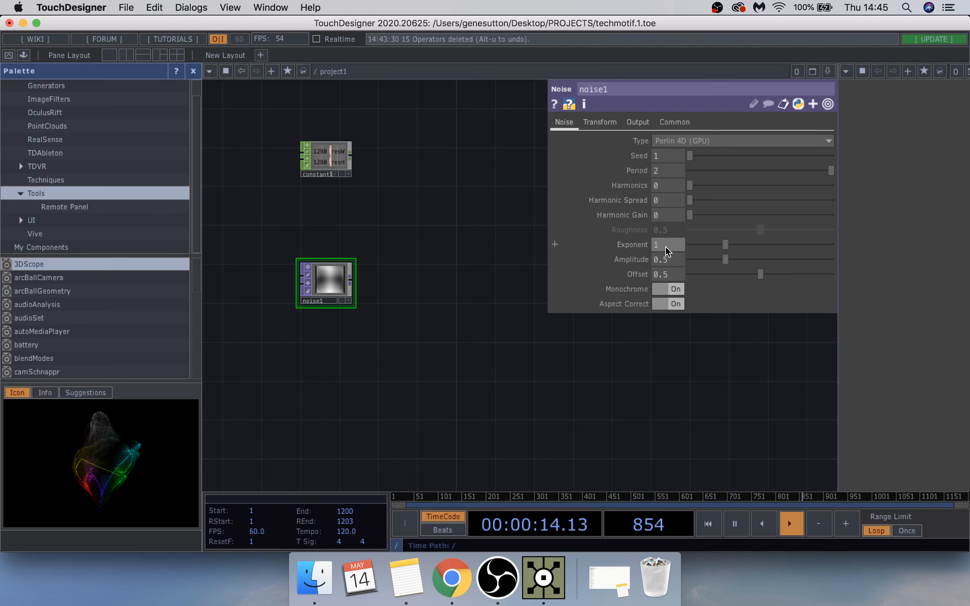
key(Return)
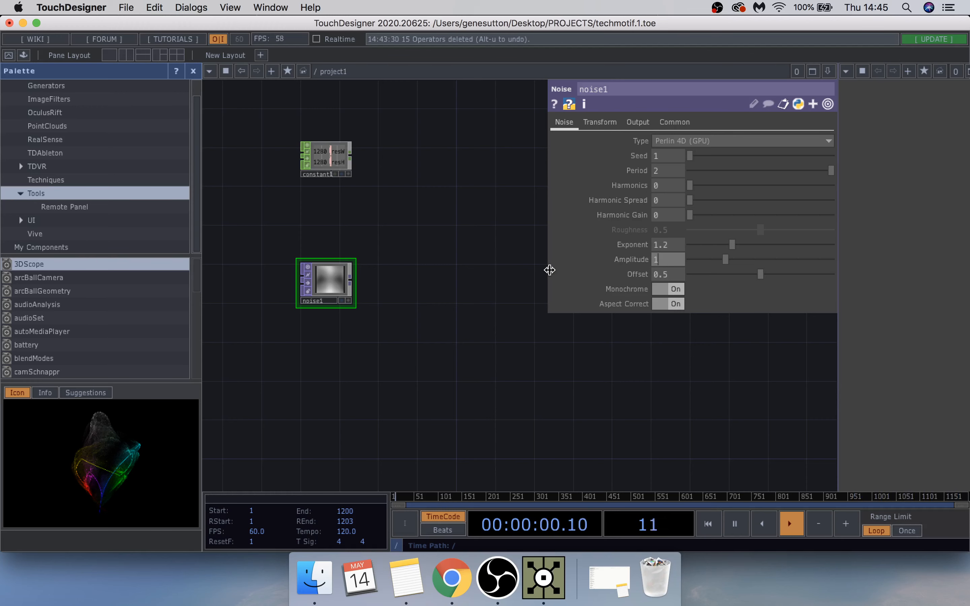
key(Return)
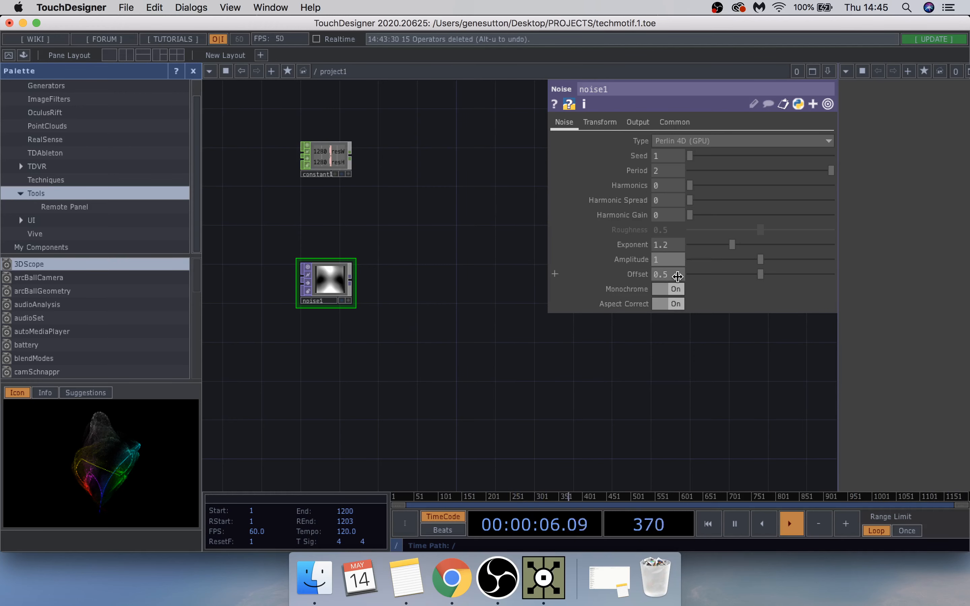
Turn off Monochrome on the noise and set its Z translation to the expression absTime.seconds * 0.2.
click(672, 289)
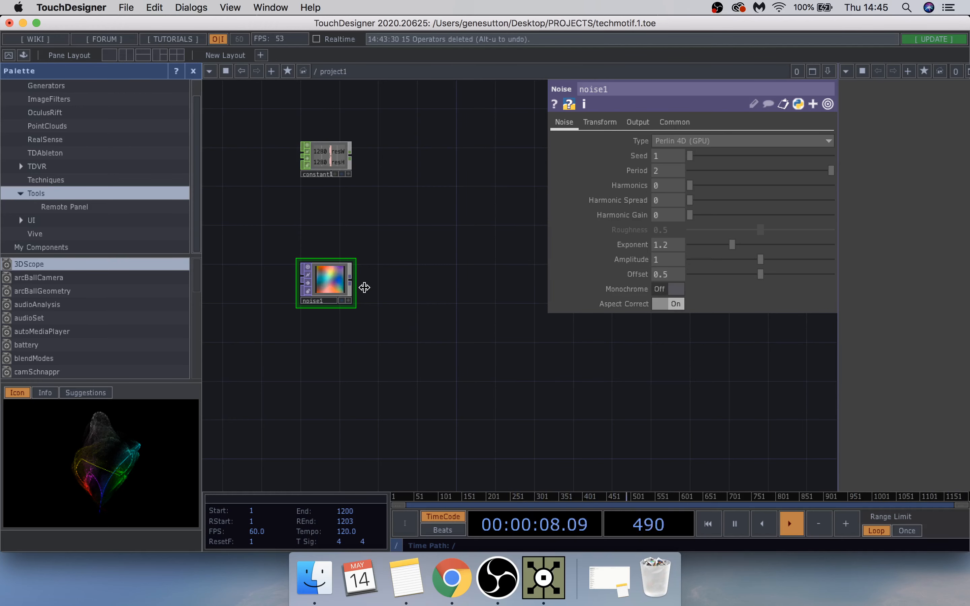
click(598, 122)
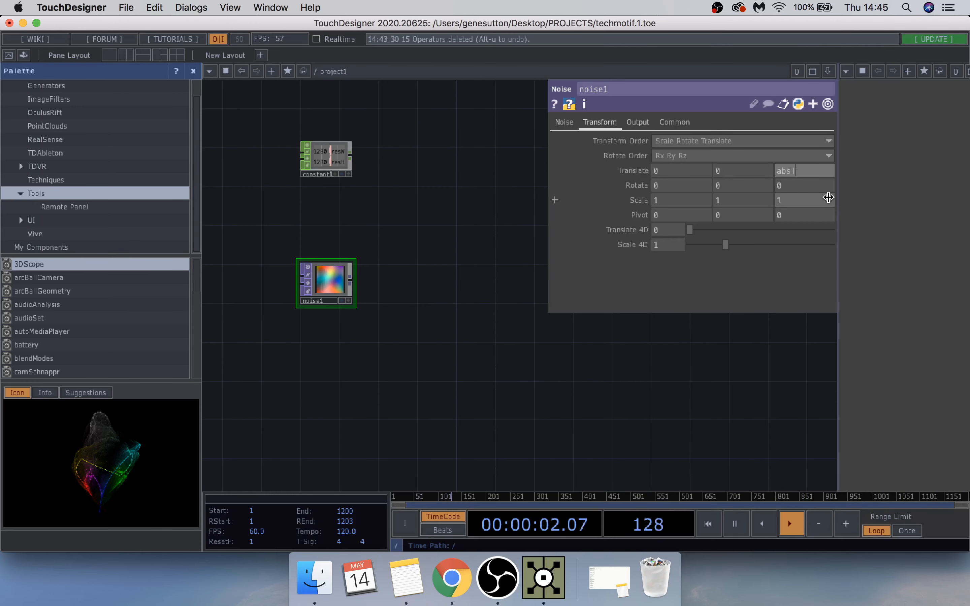
text(conds *)
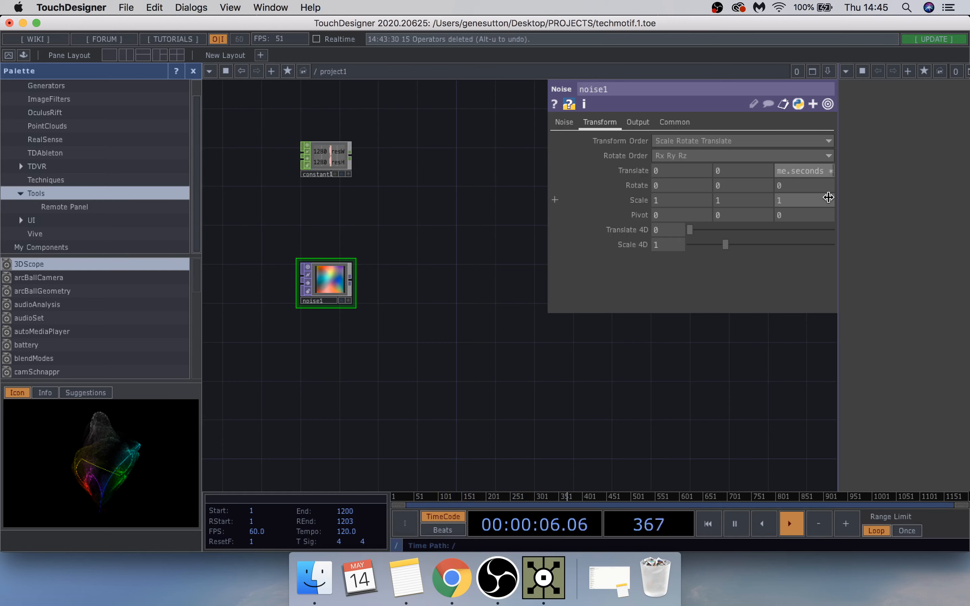
text( 0.2)
key(Return)
scroll(394, 269, up, 3)
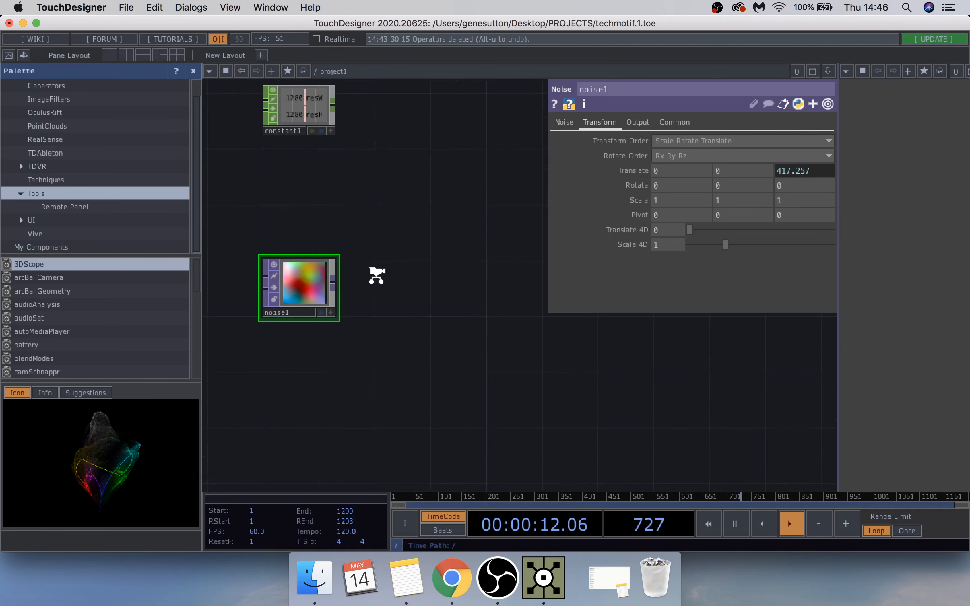
scroll(299, 284, up, 5)
scroll(296, 296, down, 2)
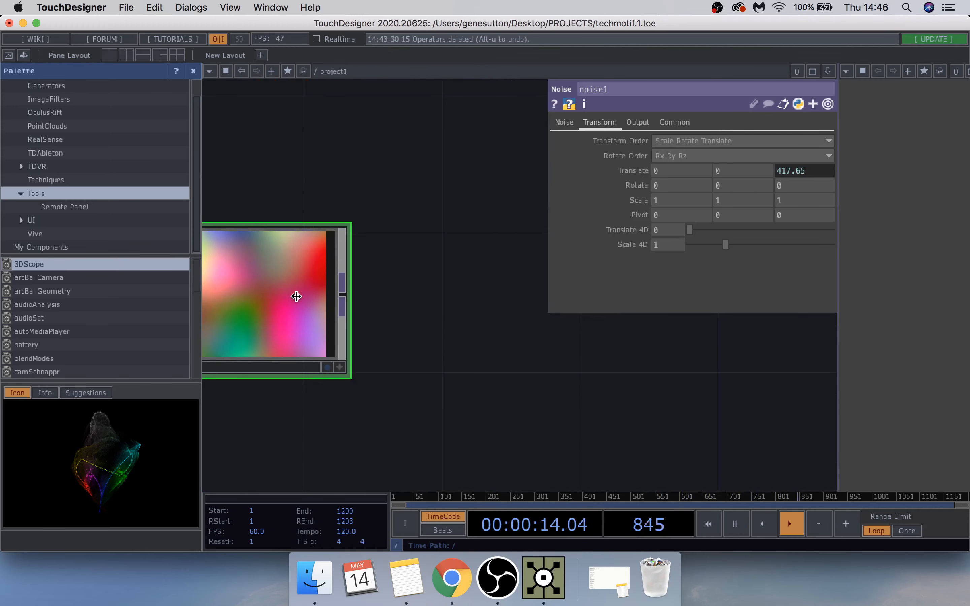
drag(313, 154, 463, 137)
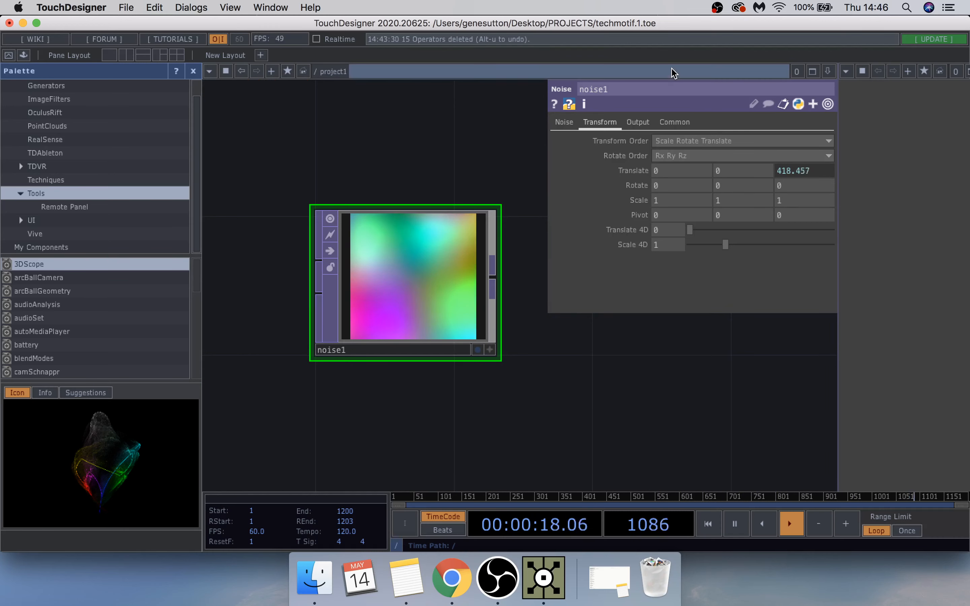
Link the noise's resolution width and height to the Constant CHOP's resW and resH channels as CHOP references.
click(640, 123)
click(676, 123)
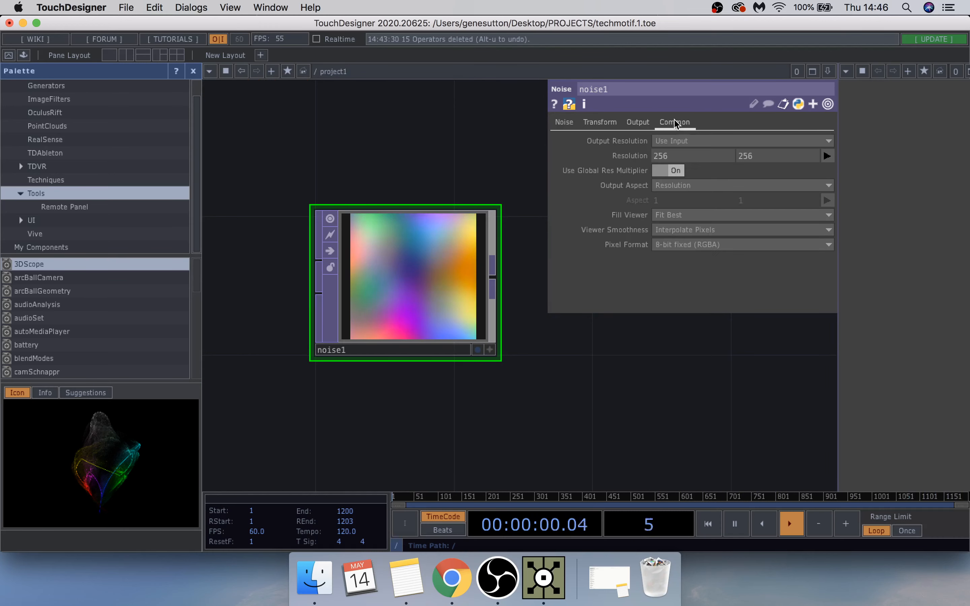
drag(407, 134, 409, 257)
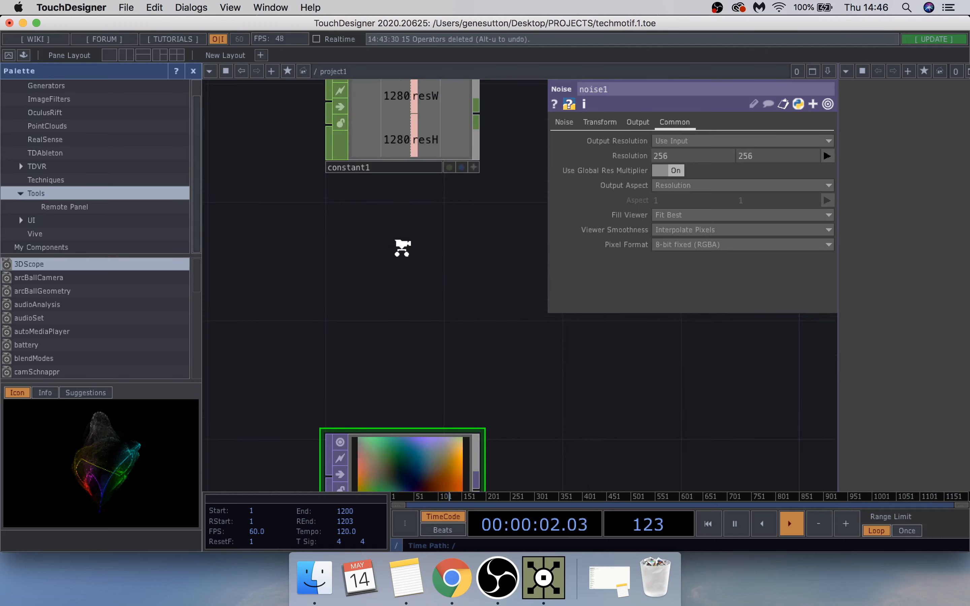
scroll(409, 257, down, 5)
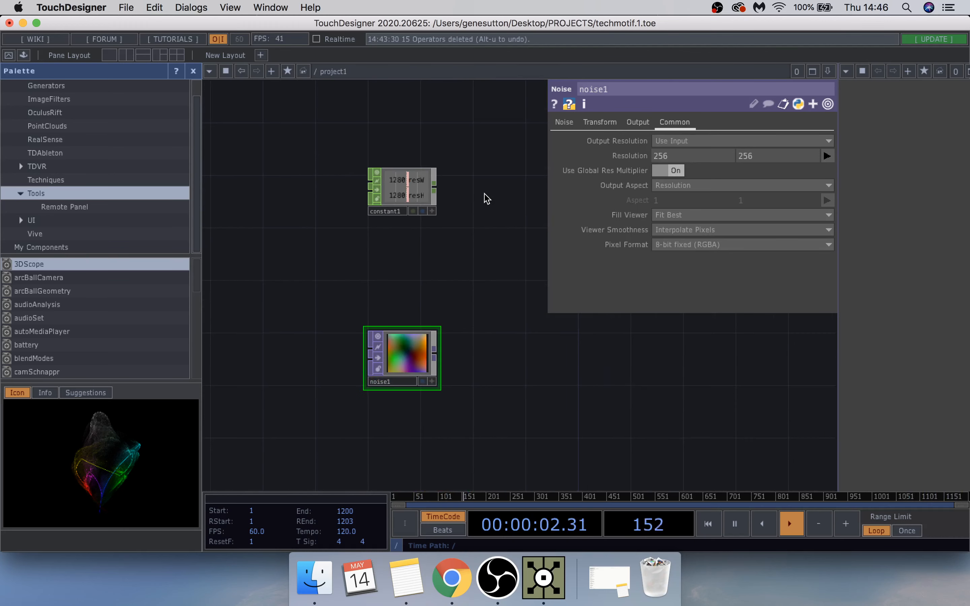
click(433, 212)
drag(401, 179, 662, 155)
click(676, 156)
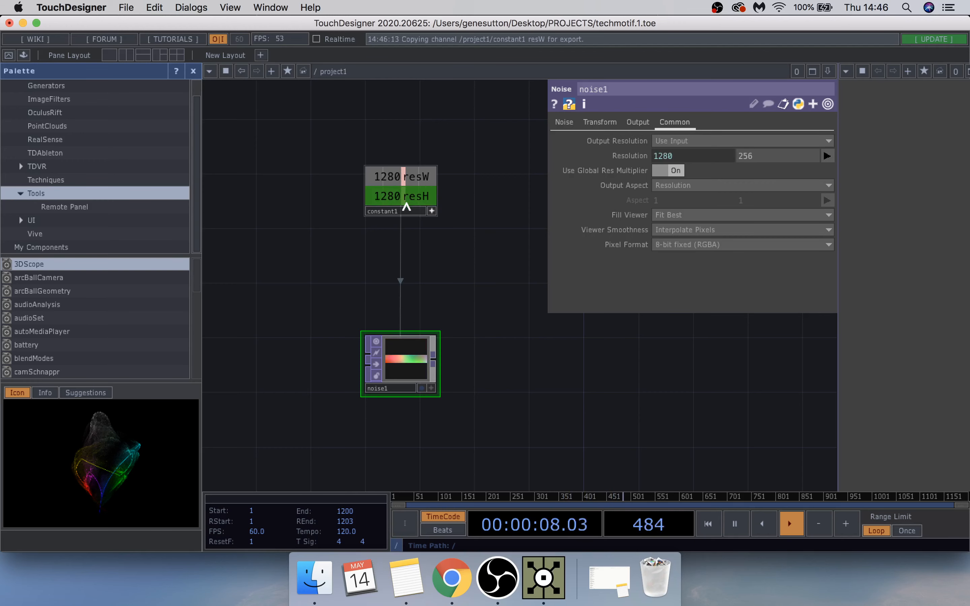
drag(406, 196, 764, 157)
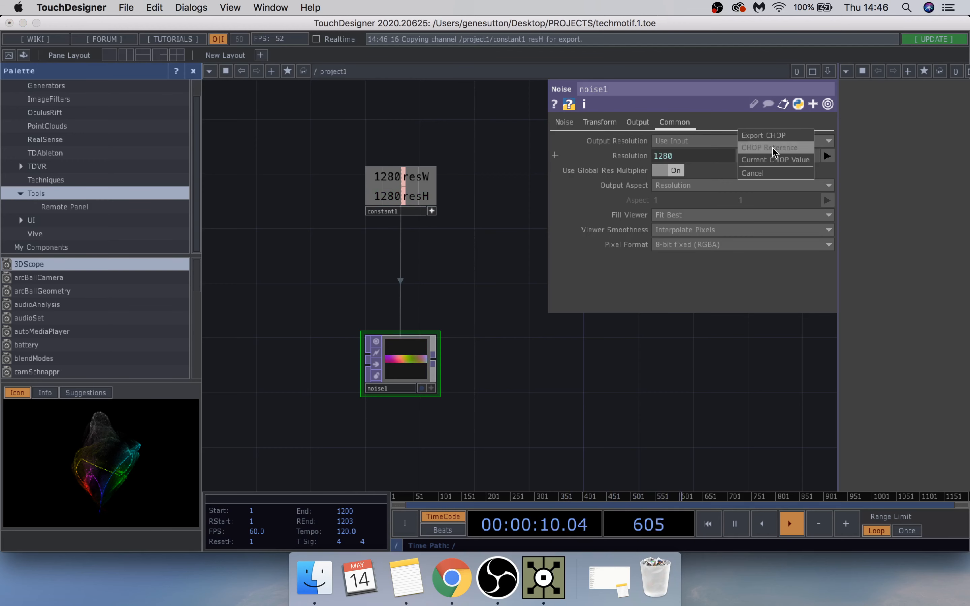
click(773, 151)
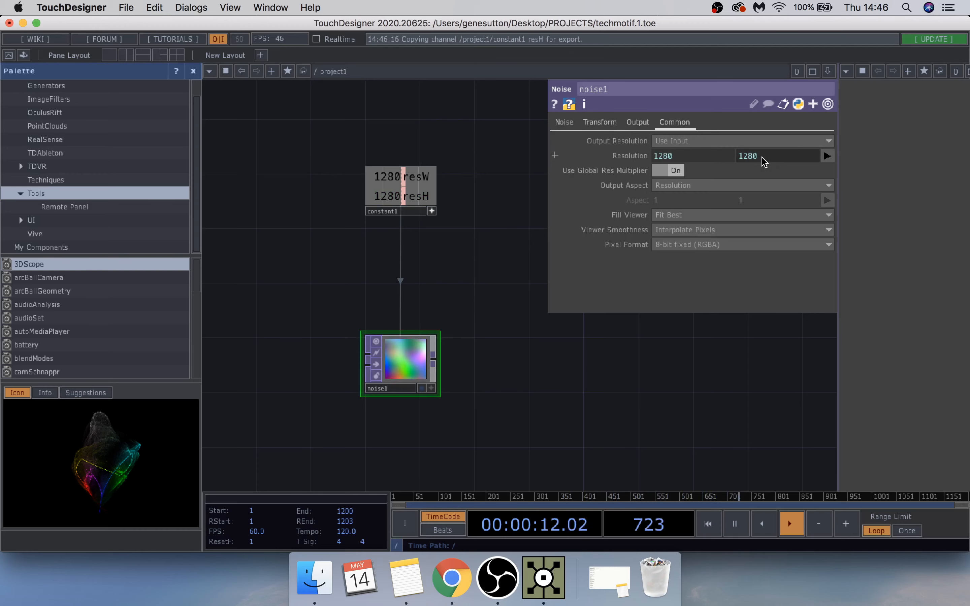
Copy the noise's Z translation expression and reset that translation to 0.
drag(425, 404, 420, 250)
middle_drag(428, 309, 428, 280)
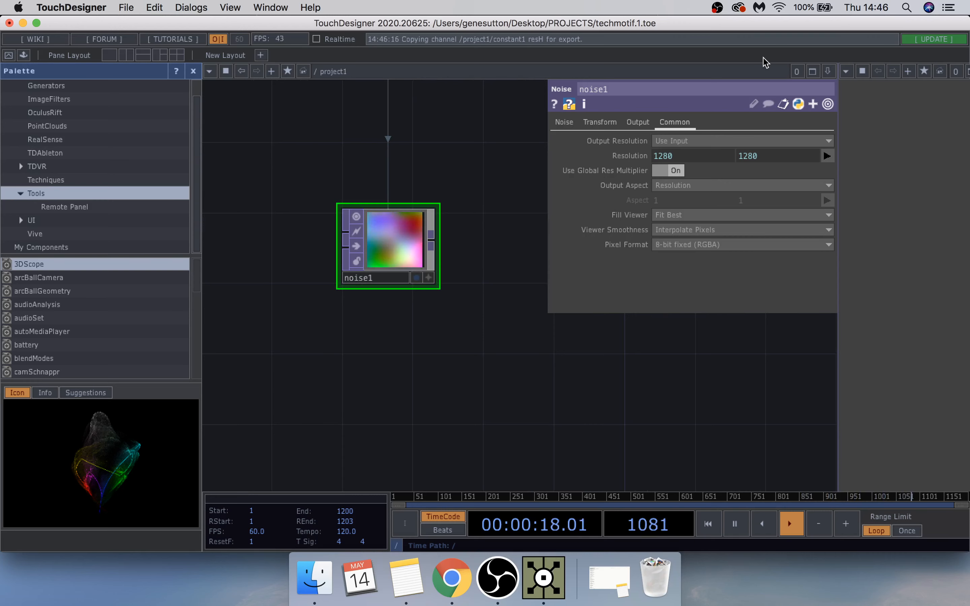
click(636, 123)
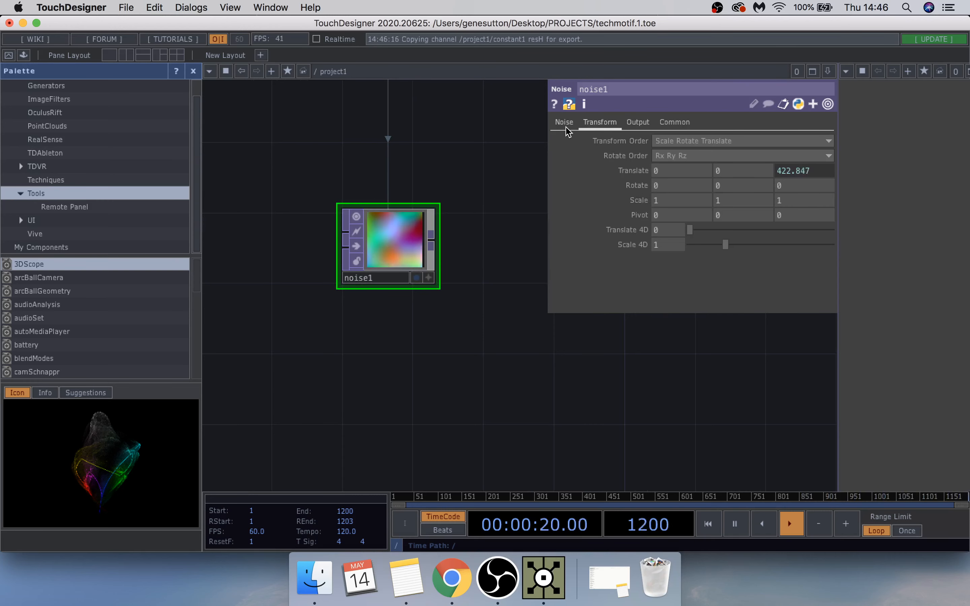
click(570, 127)
click(600, 123)
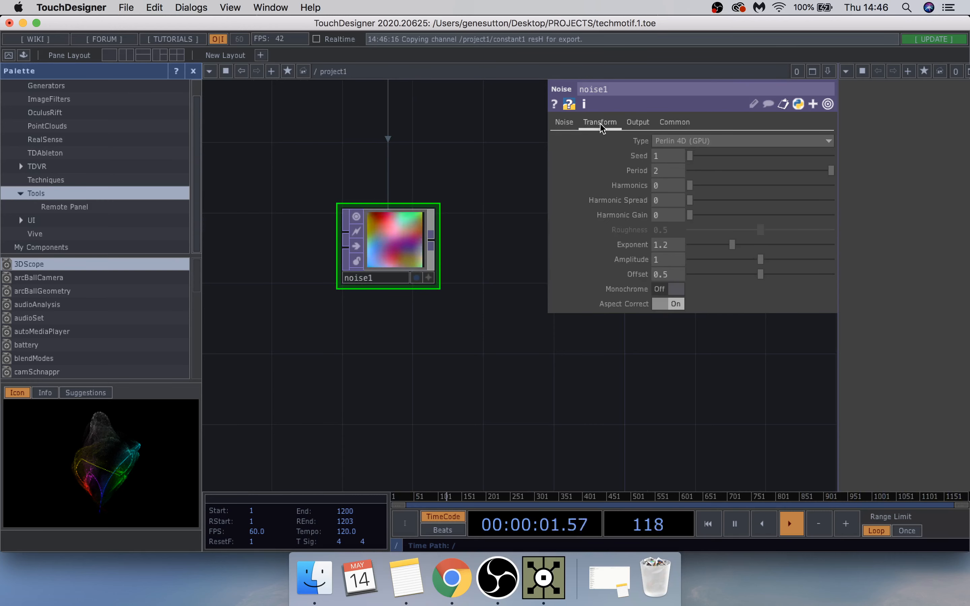
click(567, 123)
click(599, 123)
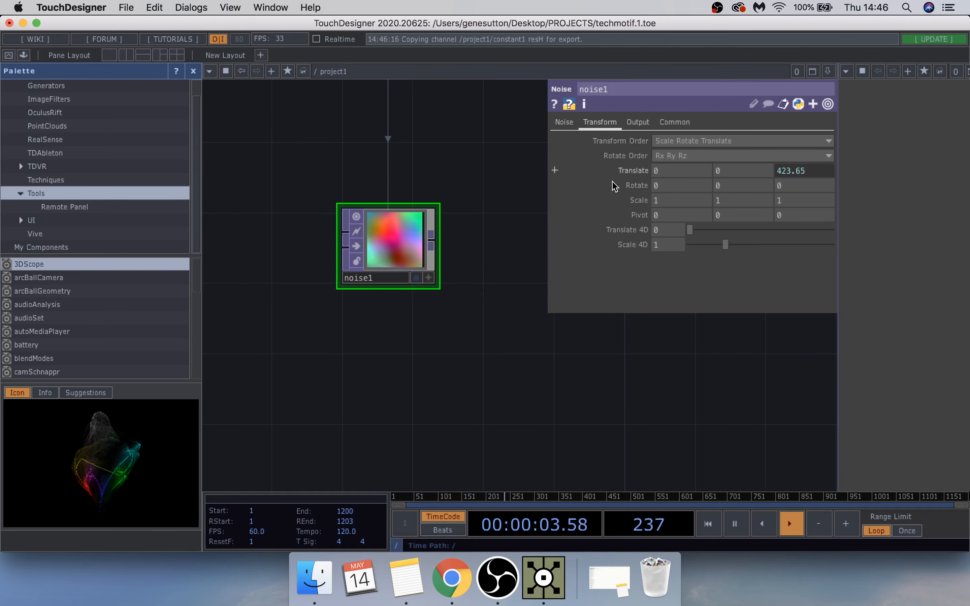
click(792, 174)
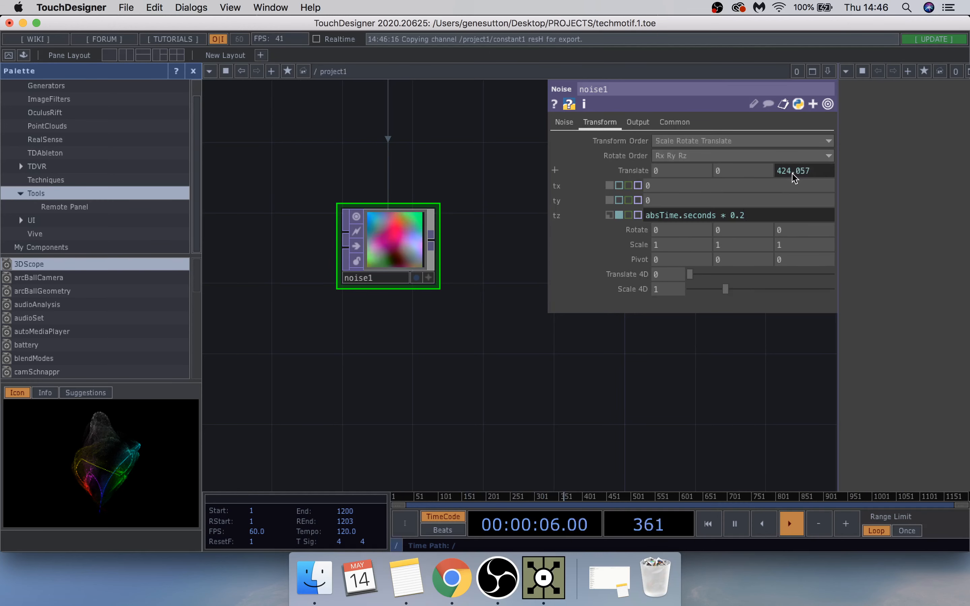
drag(751, 214, 576, 207)
key(super+c)
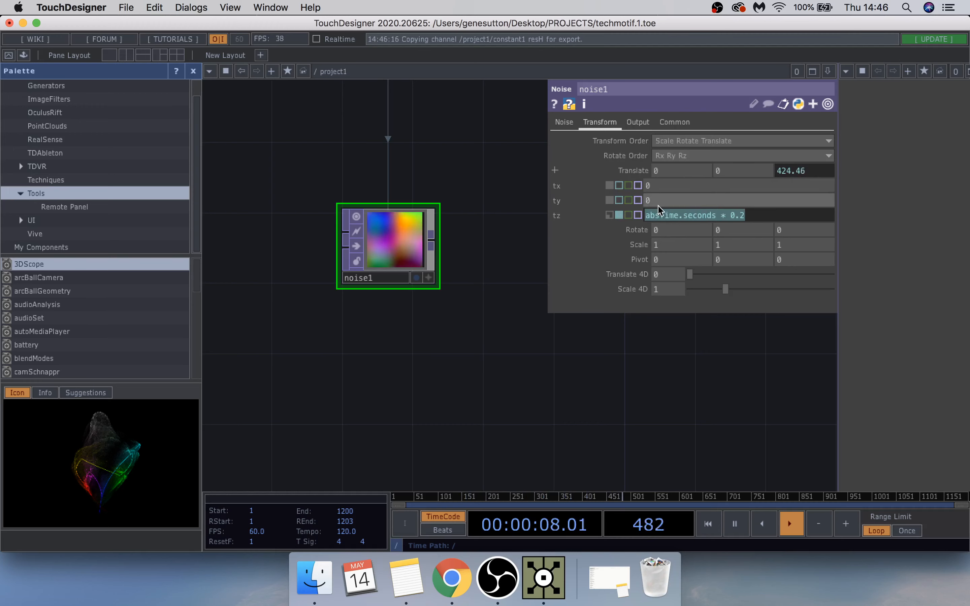
key(BackSpace)
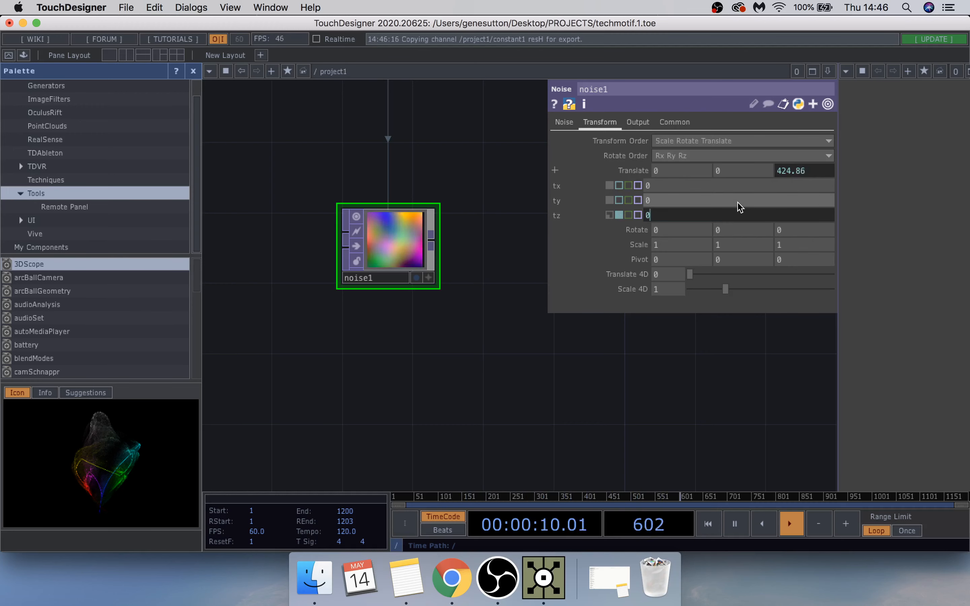
key(Return)
Set the noise's Translate 4D to the copied expression absTime.seconds * 0.2.
click(622, 274)
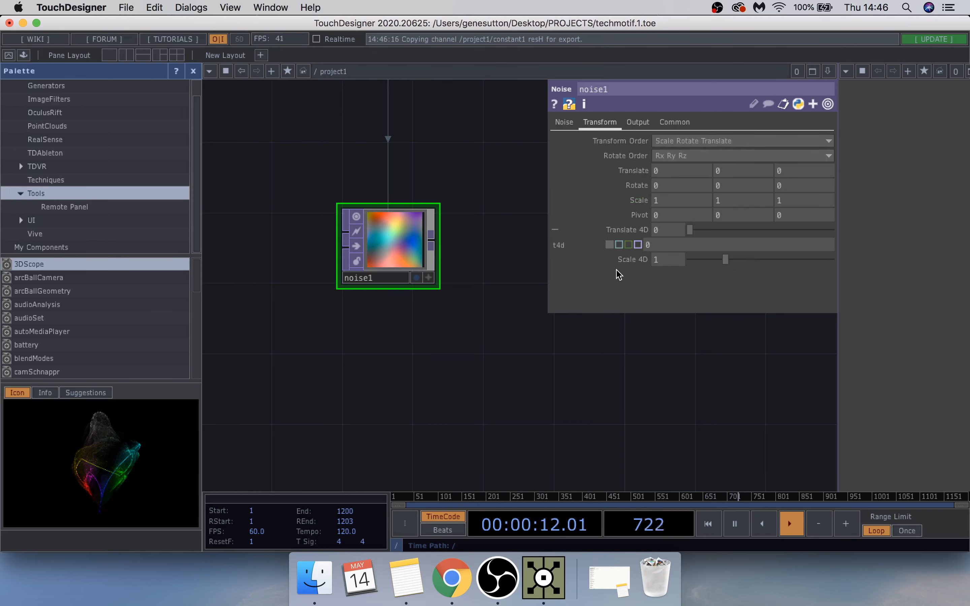
click(662, 242)
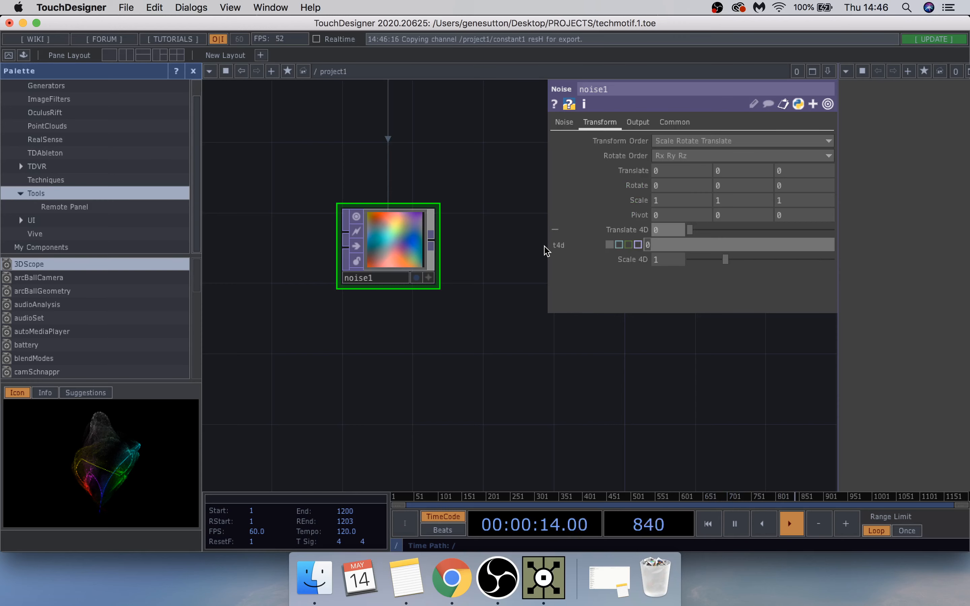
key(super+v)
key(Return)
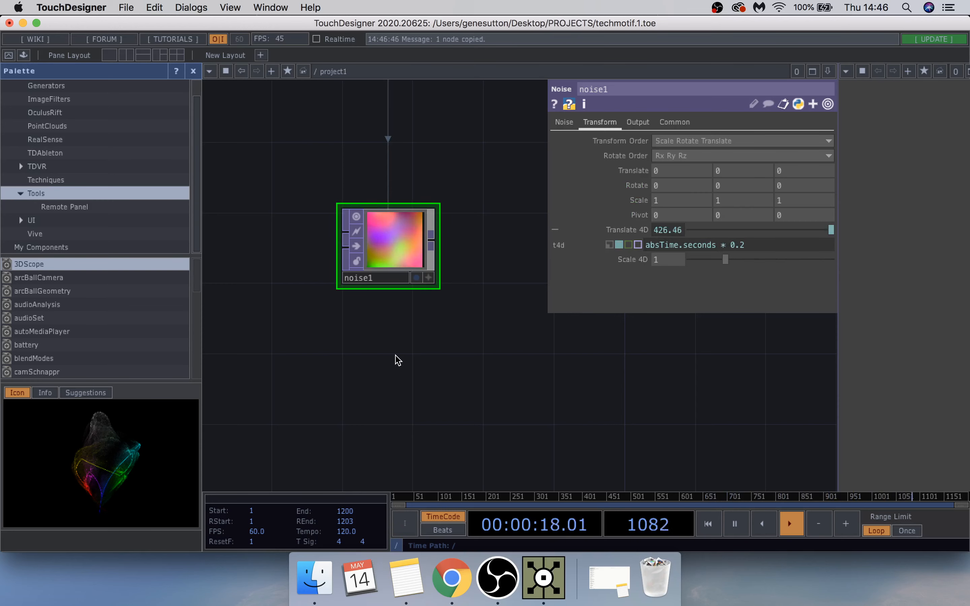
Paste two copies of the Noise TOP below the original and space them apart vertically.
key(super+v)
key(super+v)
scroll(498, 313, down, 5)
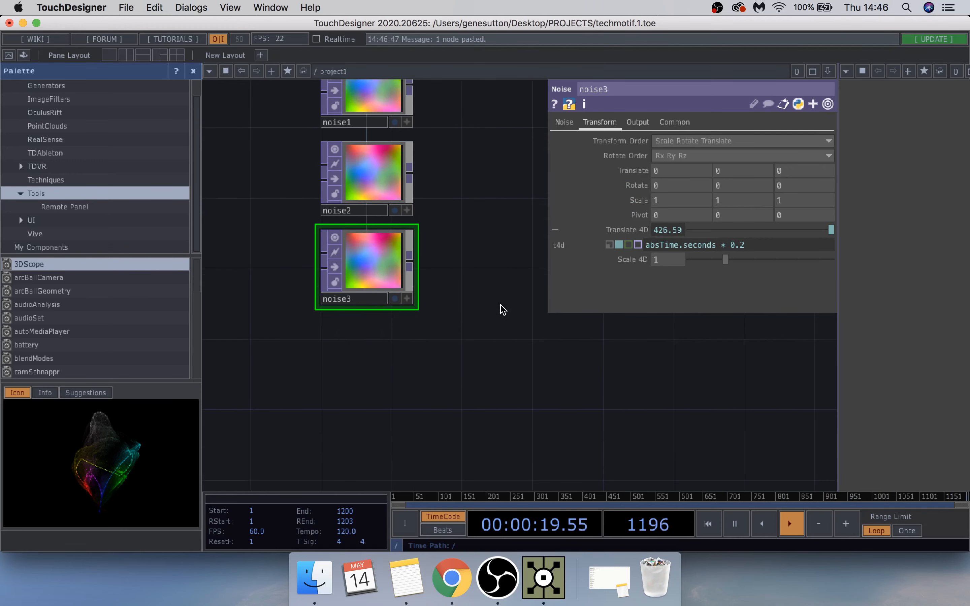
drag(358, 180, 358, 216)
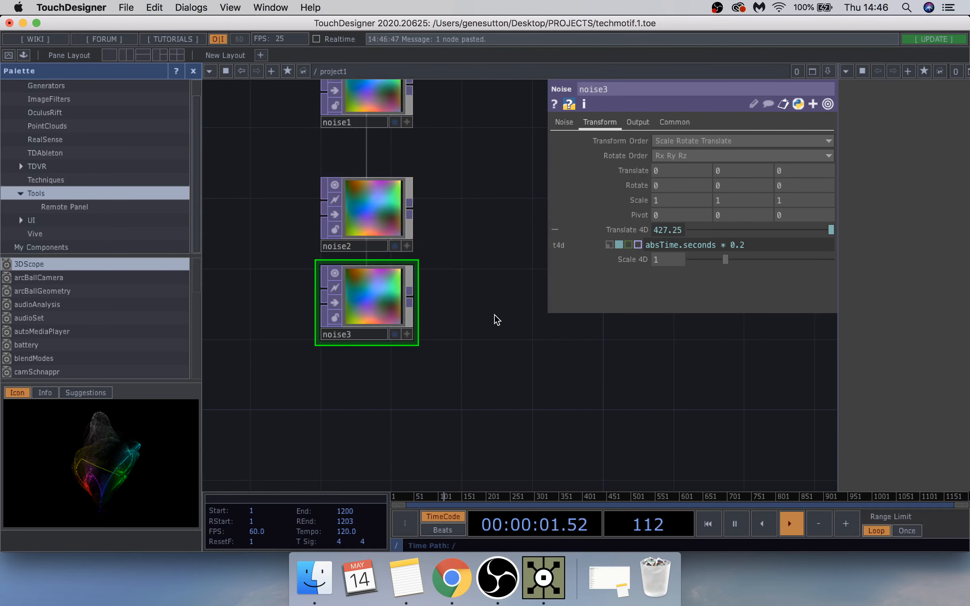
drag(345, 310, 344, 330)
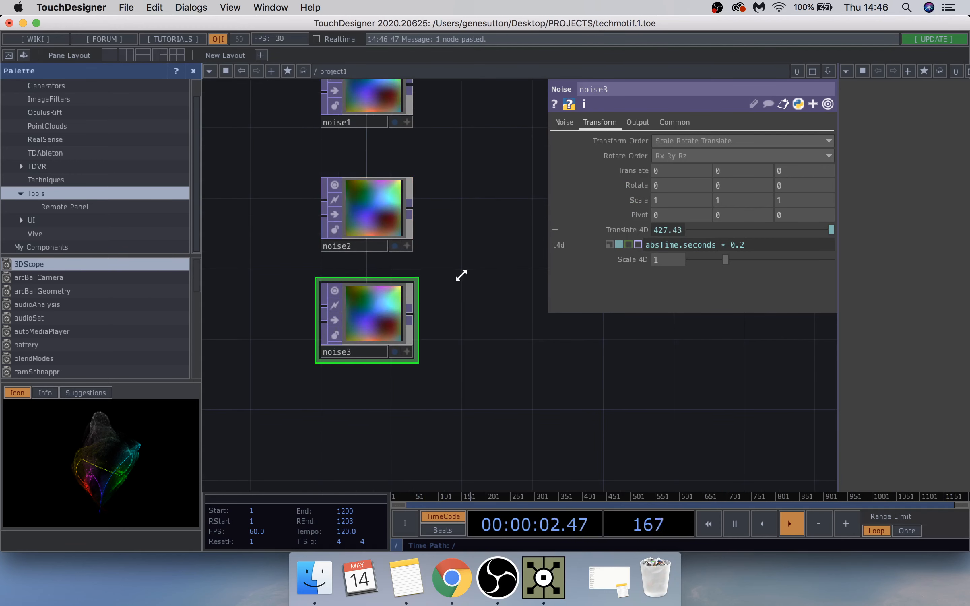
Set the exponent of noise2 to 0.75.
click(375, 202)
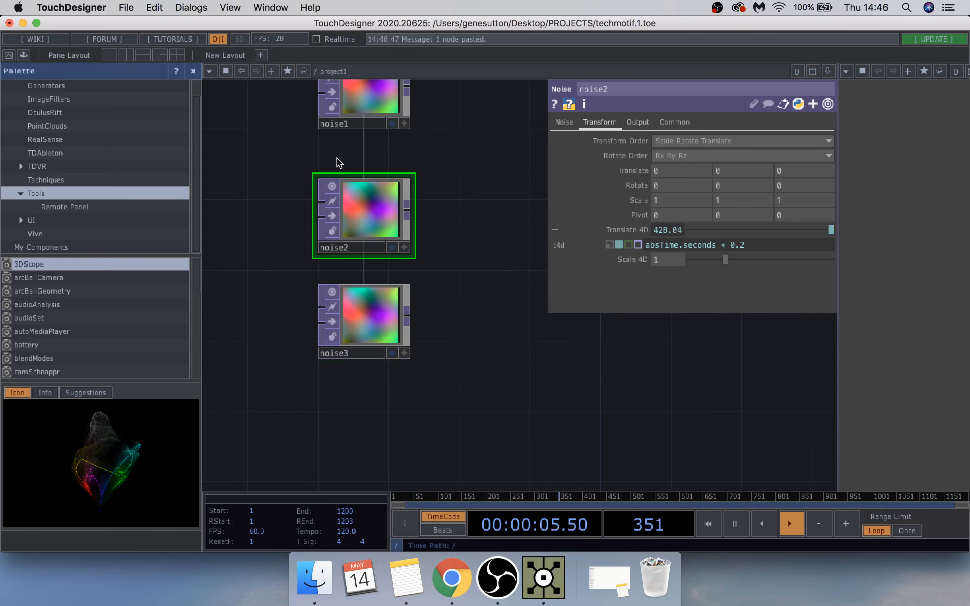
click(565, 122)
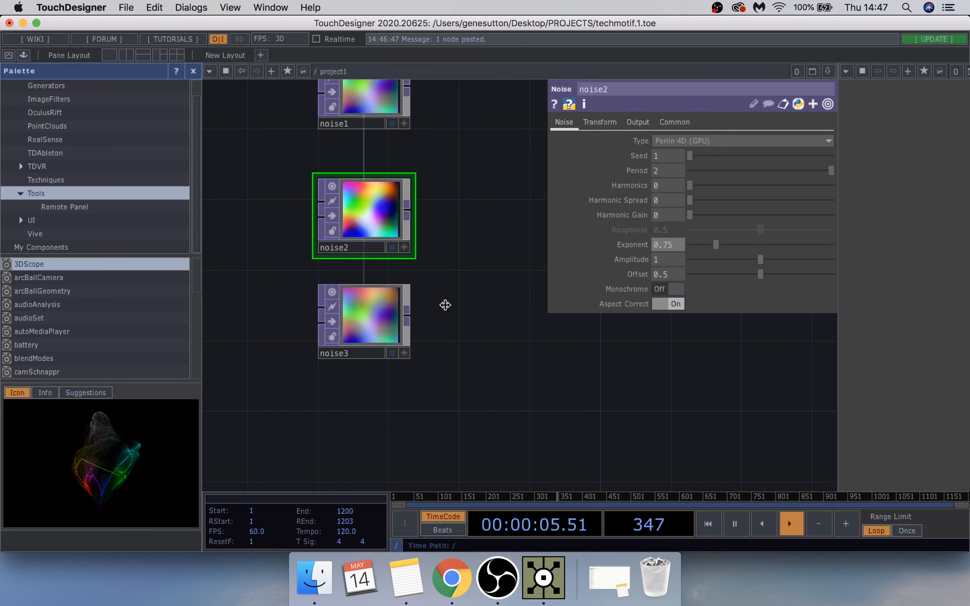
scroll(496, 312, down, 2)
scroll(496, 312, down, 3)
scroll(494, 331, up, 2)
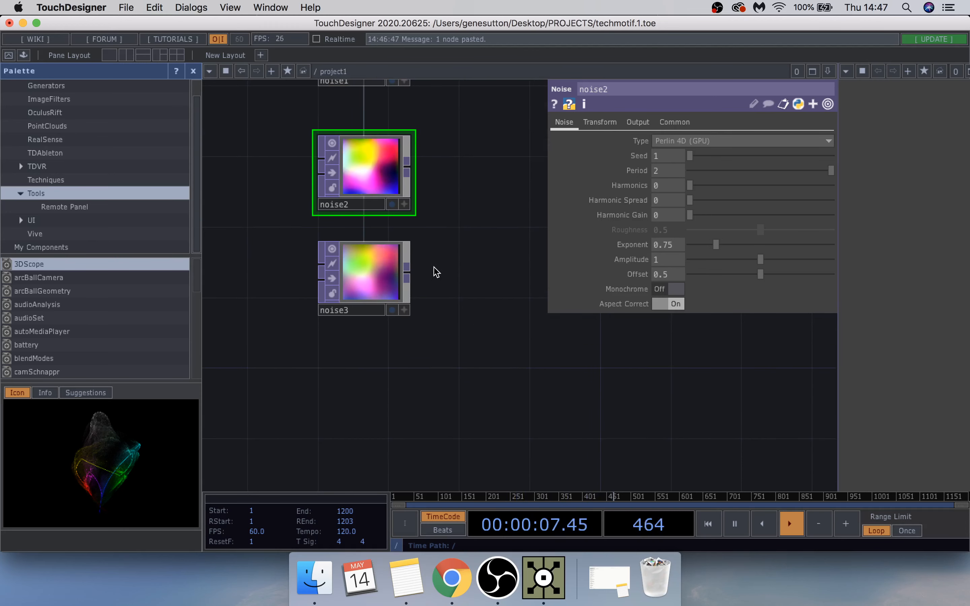
Turn on Monochrome for noise3 and set its exponent to 0.15.
click(381, 265)
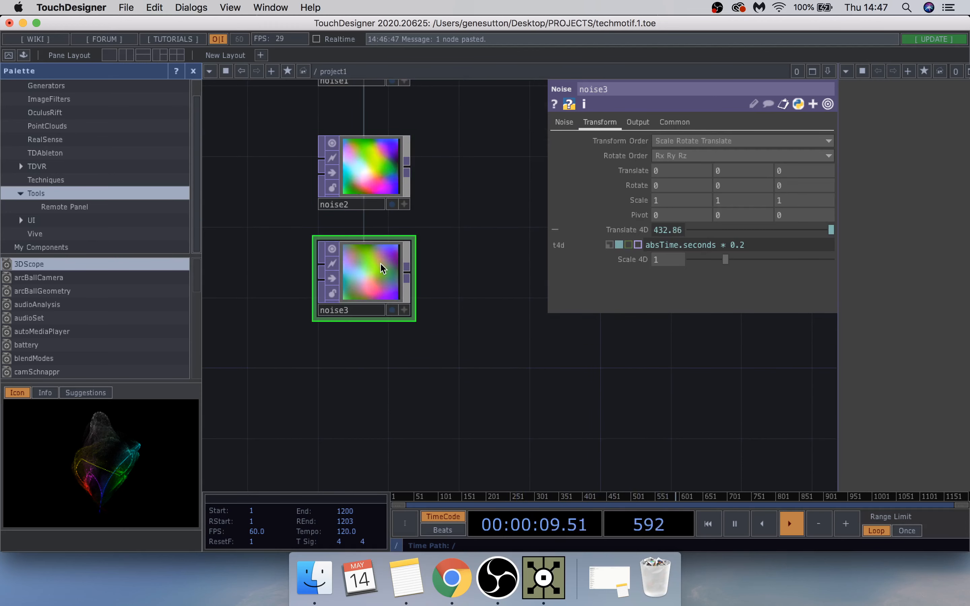
click(564, 121)
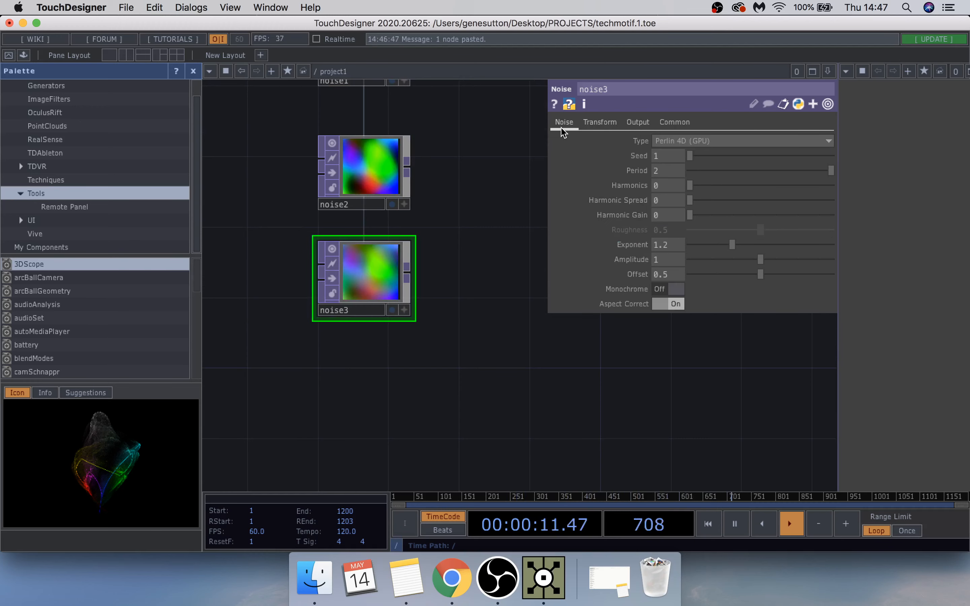
click(667, 290)
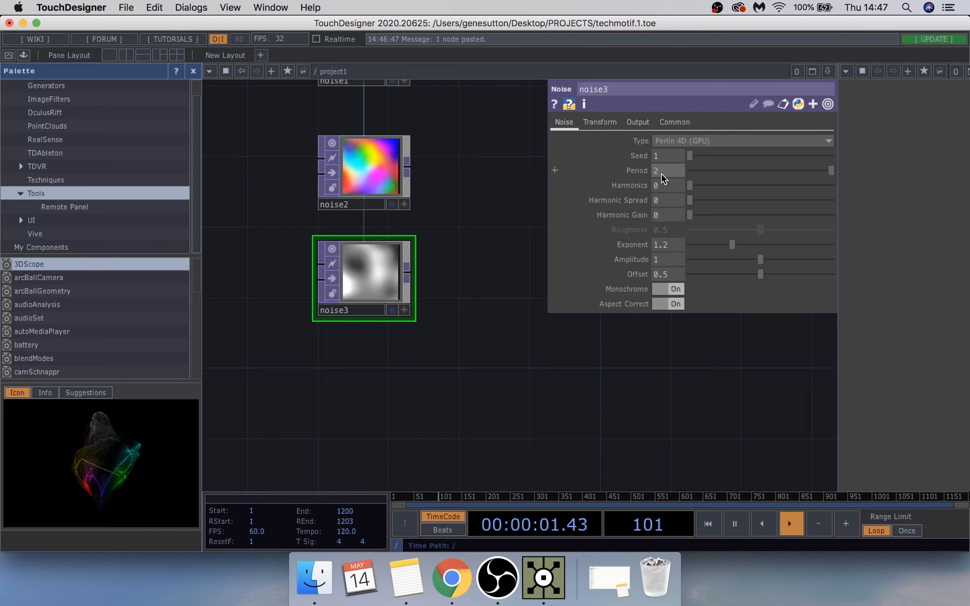
click(669, 245)
text(0)
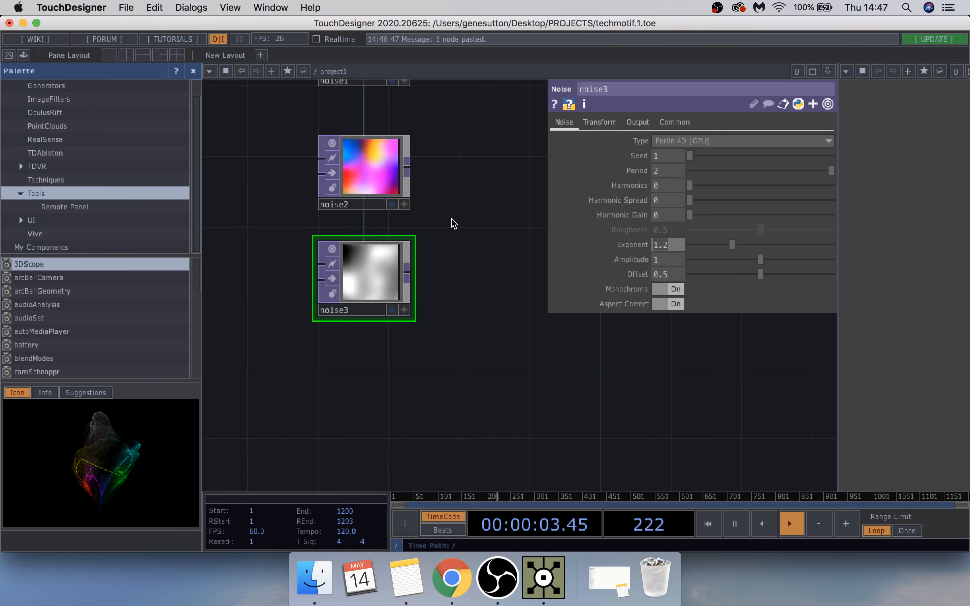
text(.15)
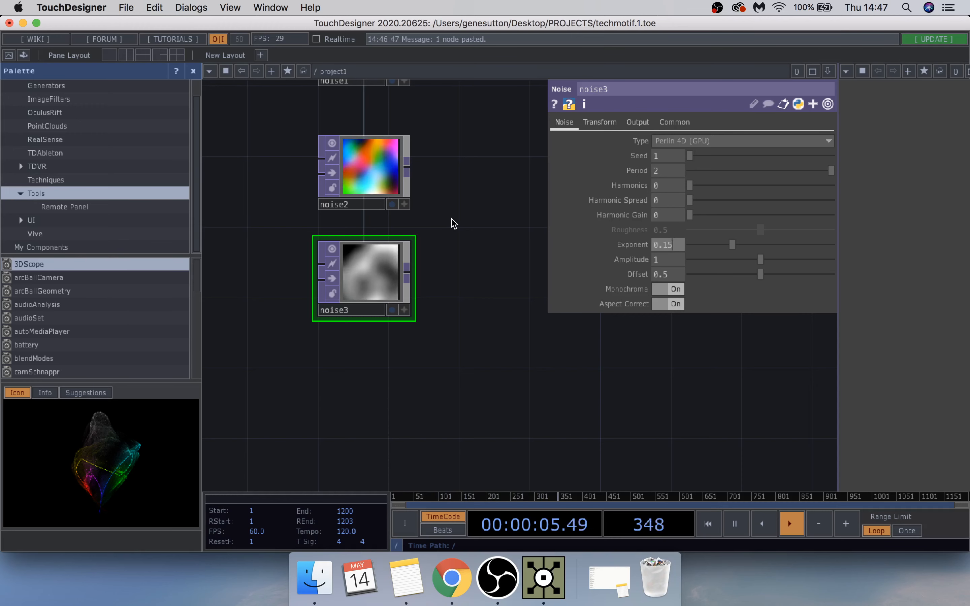
key(Return)
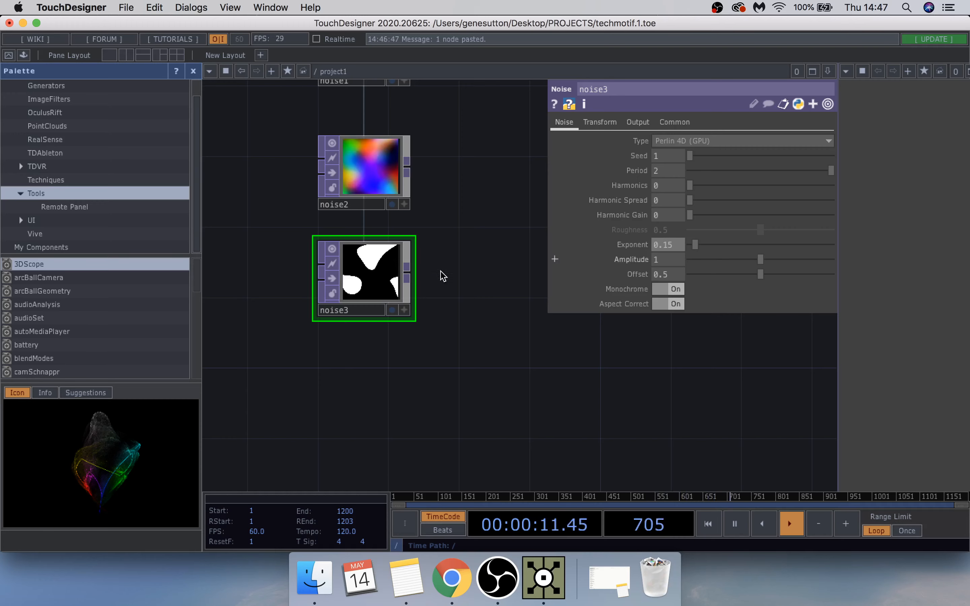
scroll(455, 211, down, 3)
drag(463, 224, 446, 304)
scroll(466, 261, down, 5)
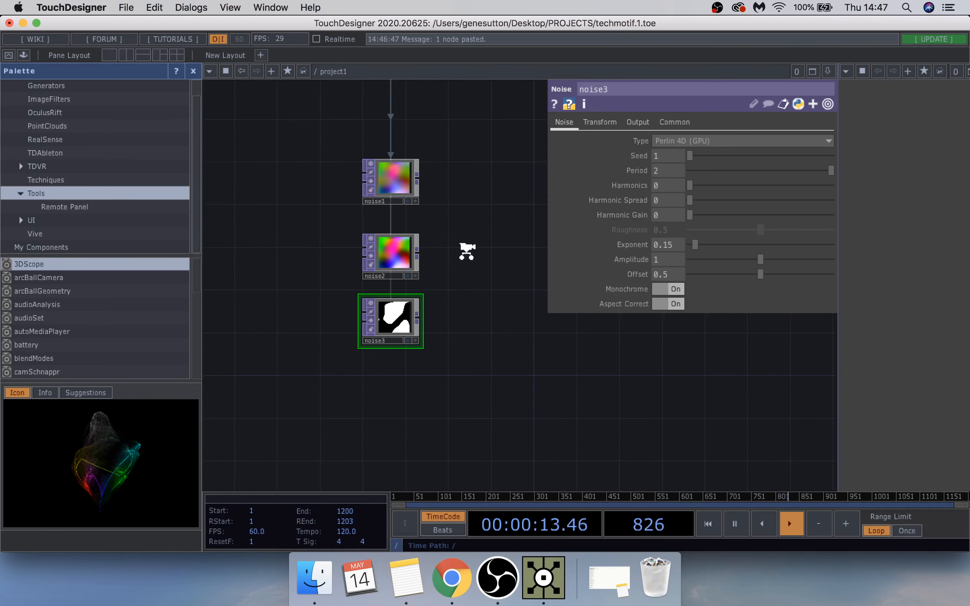
Add a Composite TOP beside the column of three Noise TOPs, level with noise2.
scroll(467, 251, right, 8)
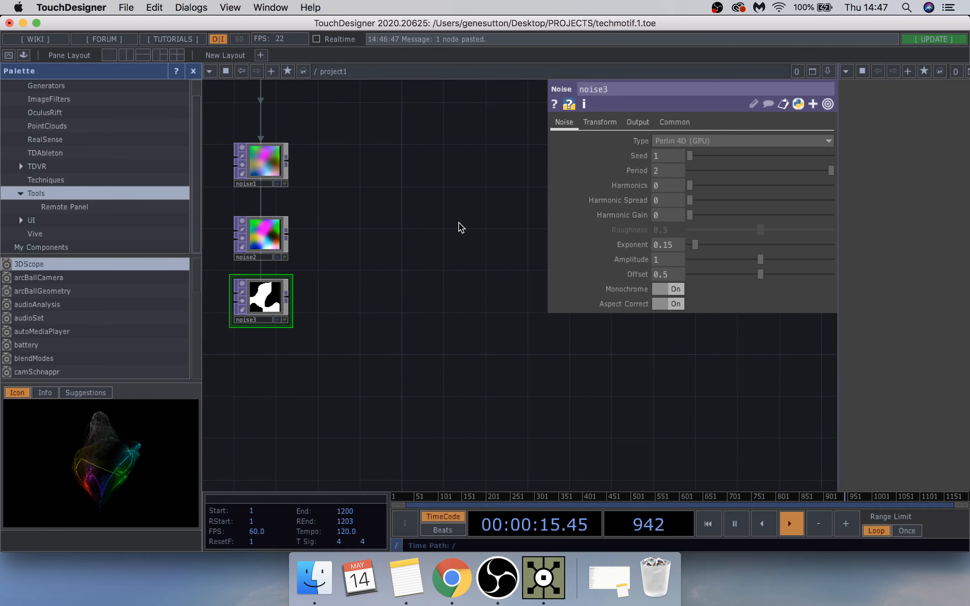
key(Tab)
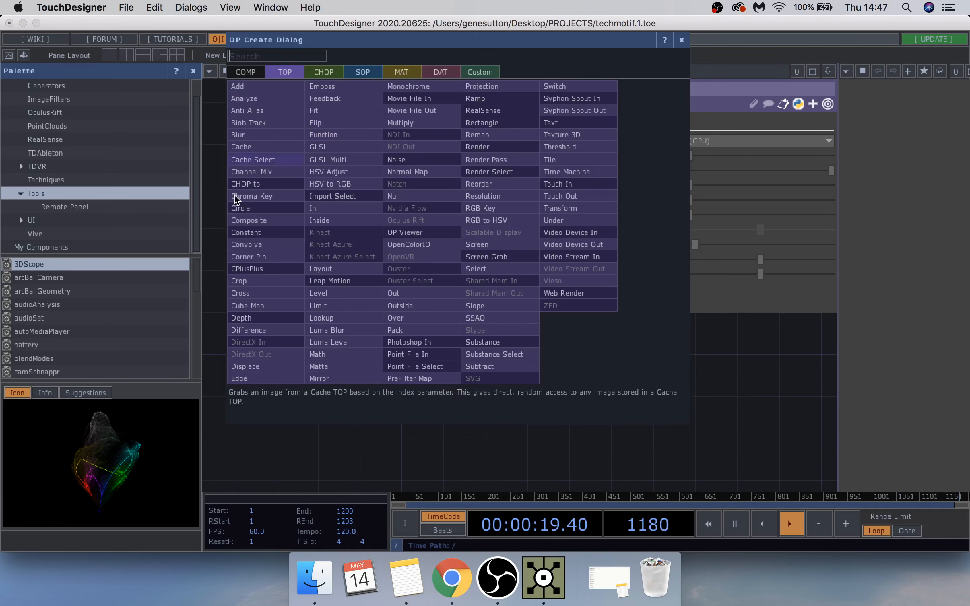
click(248, 221)
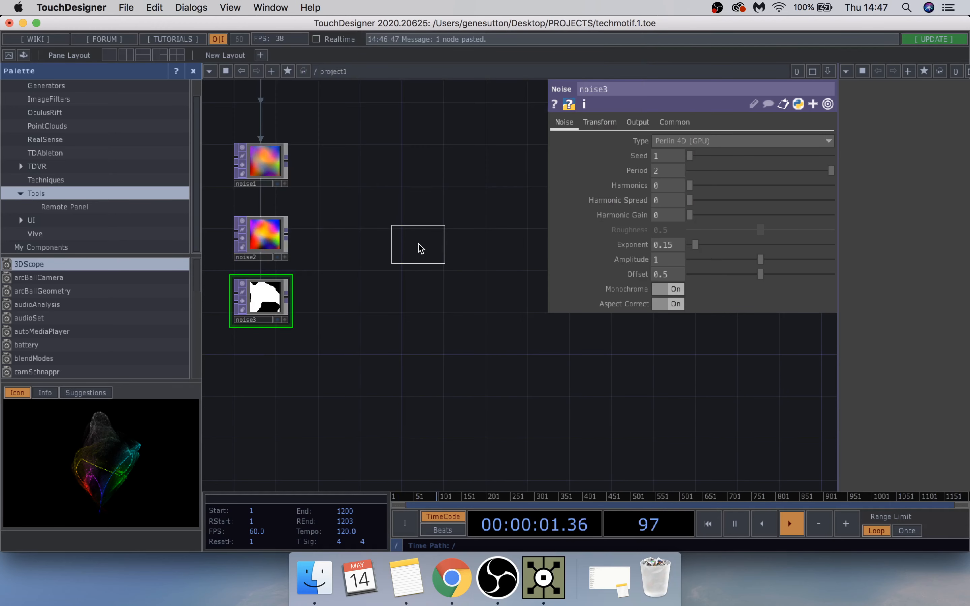
click(419, 257)
Connect the outputs of noise1, noise2 and noise3 together into the input of comp1.
scroll(382, 320, left, 2)
drag(328, 356, 299, 182)
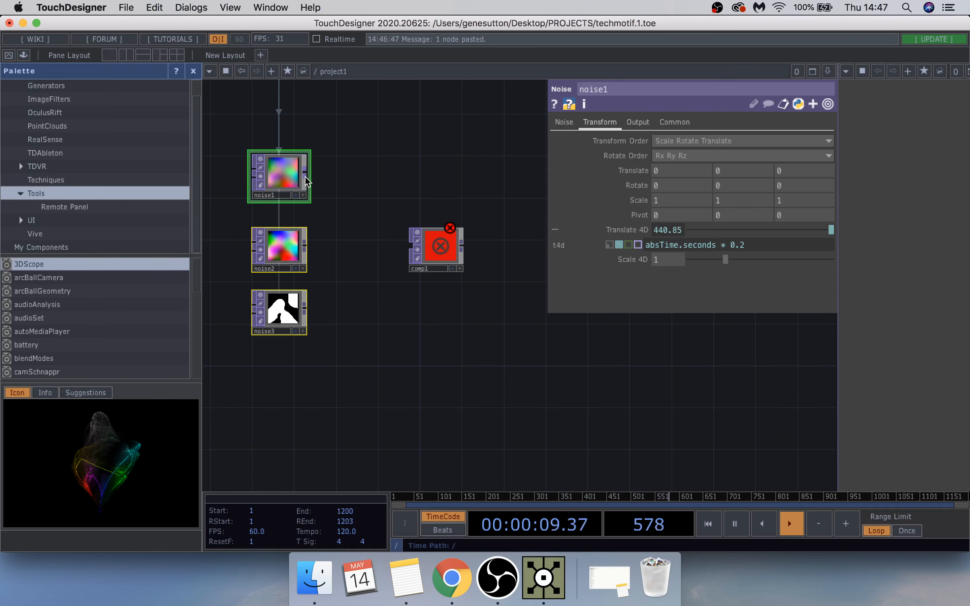
drag(306, 180, 411, 244)
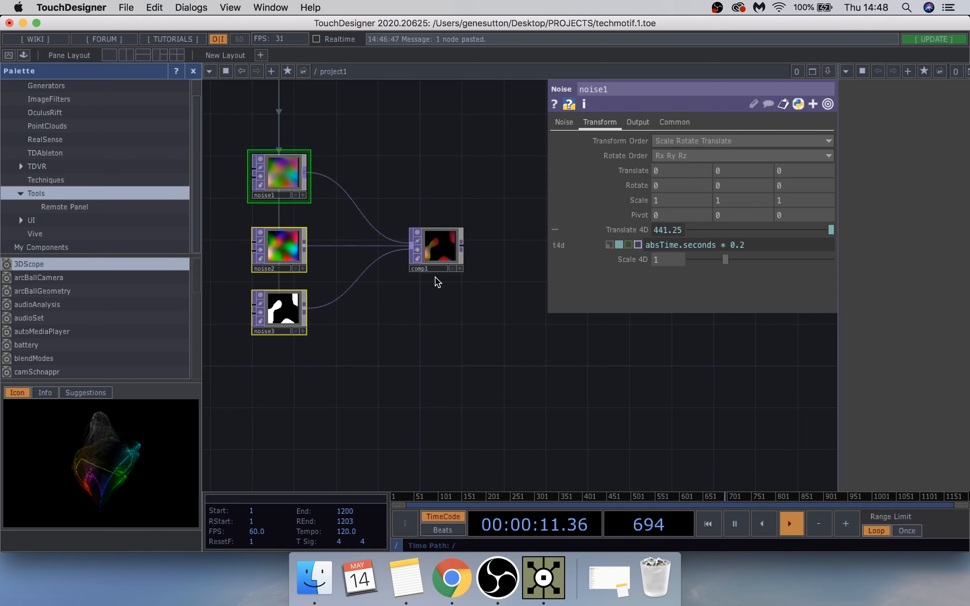
Examine the composited noise image and the parameters of comp1 up close.
click(429, 252)
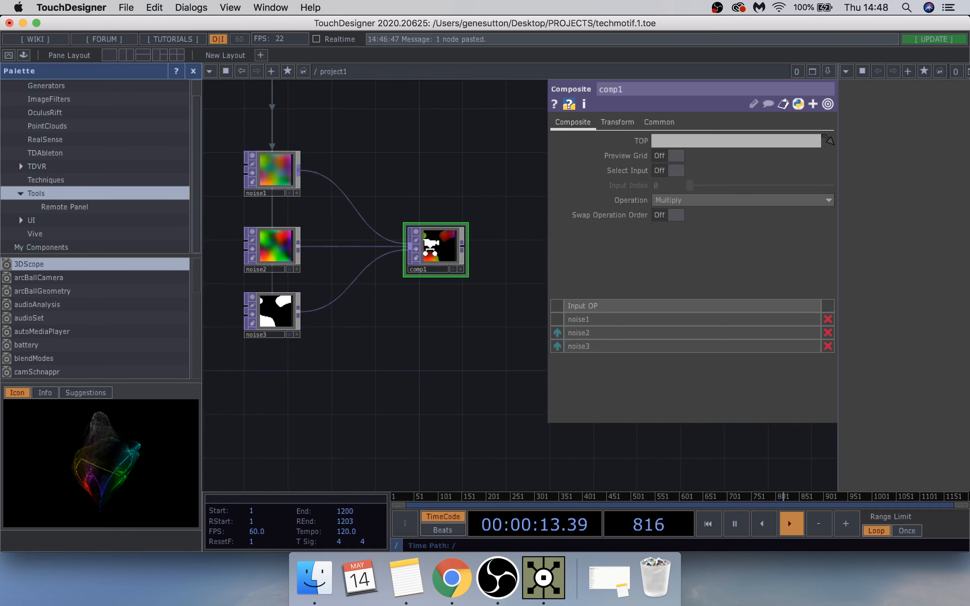
scroll(460, 244, up, 5)
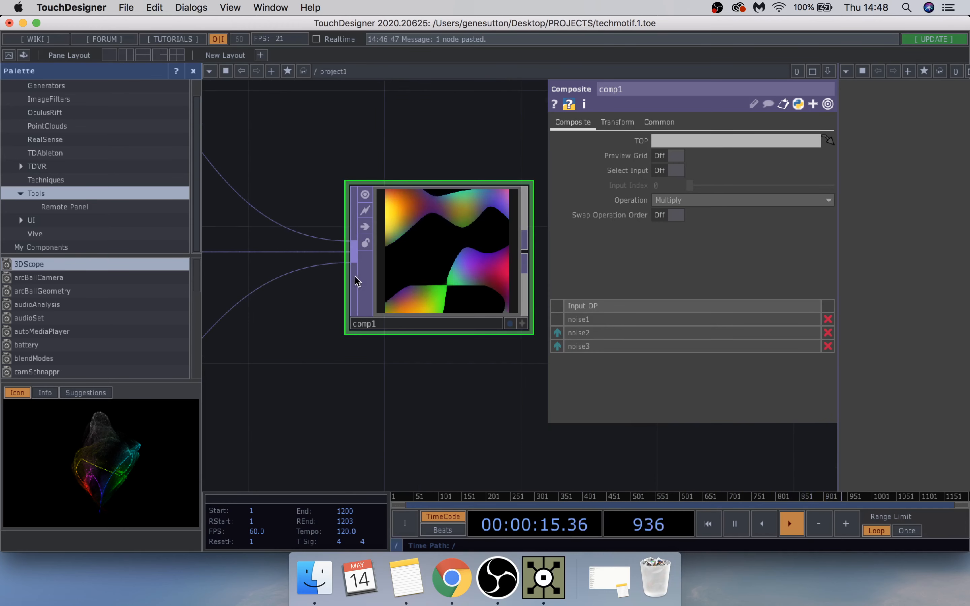
drag(459, 397, 318, 353)
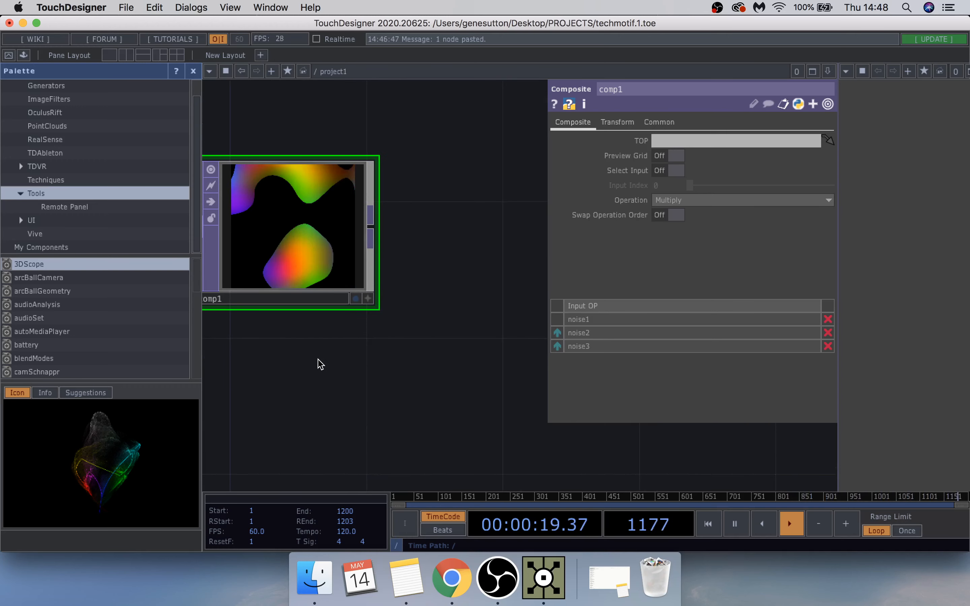
scroll(317, 360, down, 1)
scroll(328, 371, down, 2)
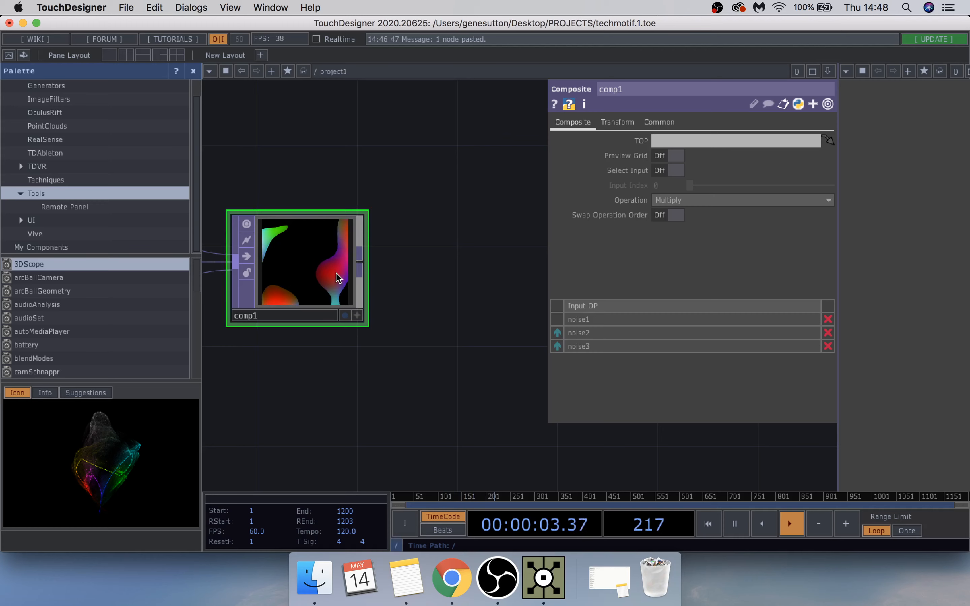
scroll(343, 323, down, 4)
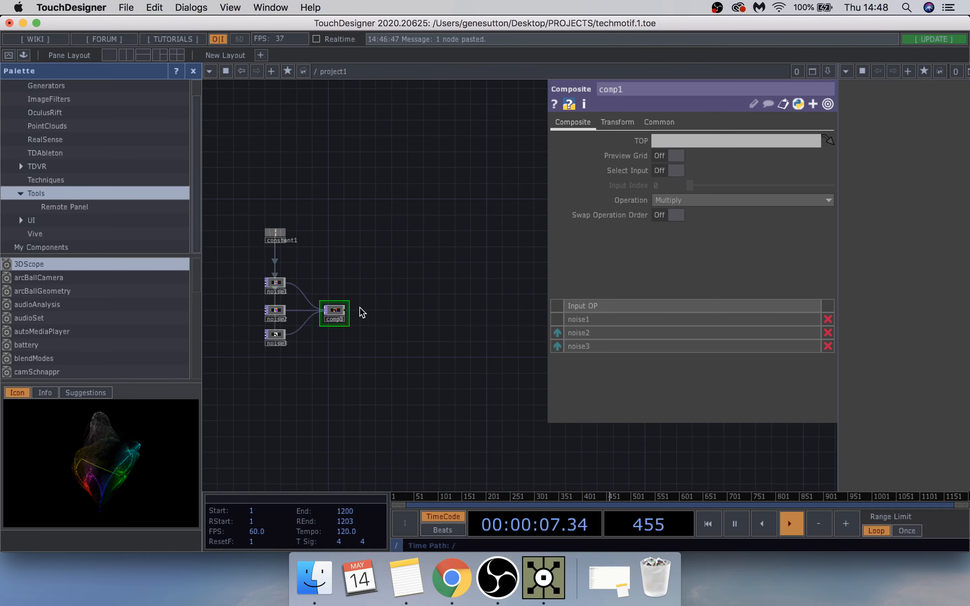
Add a Null TOP fed by comp1's output and rename it bg.
scroll(350, 309, up, 5)
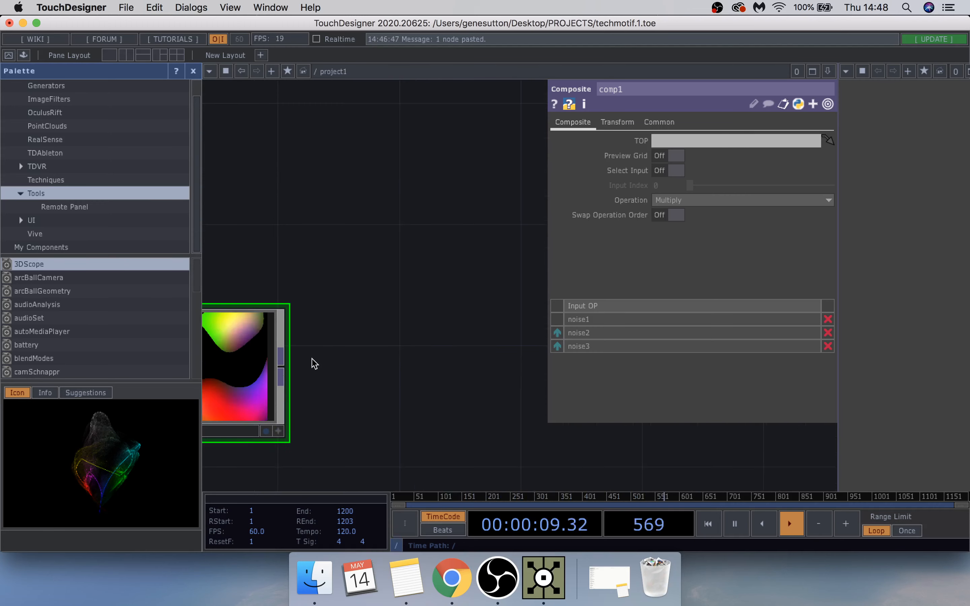
key(Tab)
text(nu)
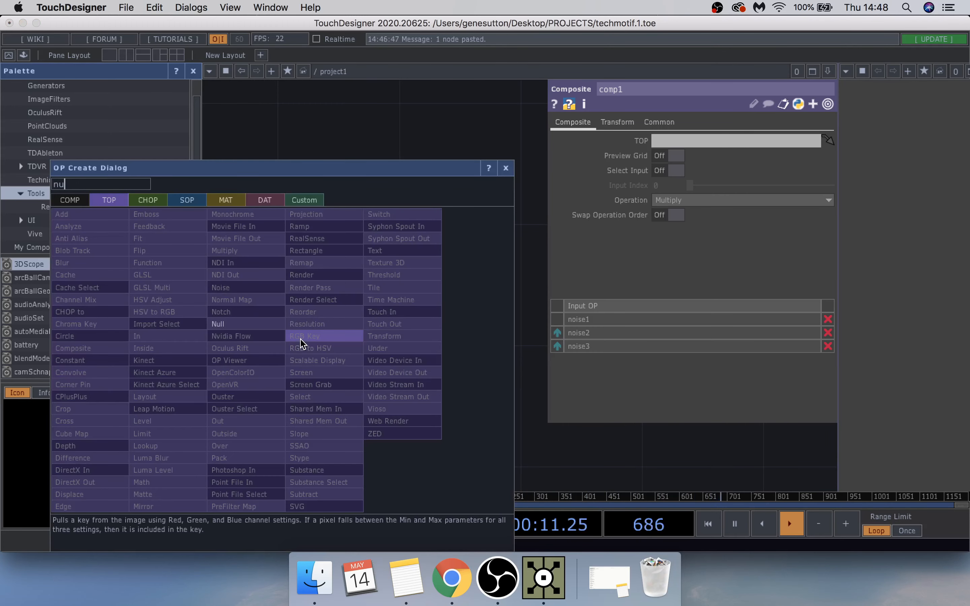
text(l)
click(240, 326)
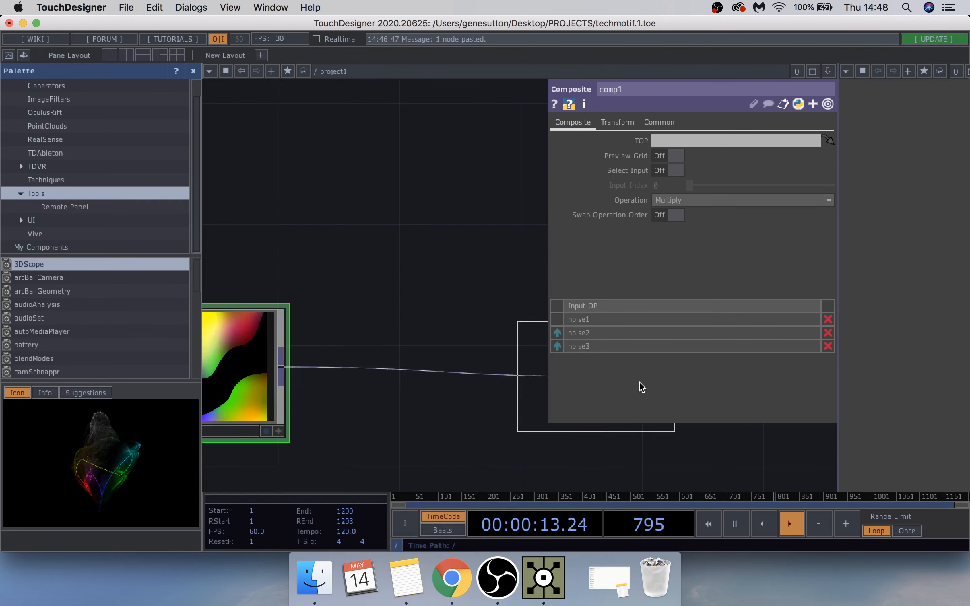
click(501, 377)
scroll(403, 403, down, 3)
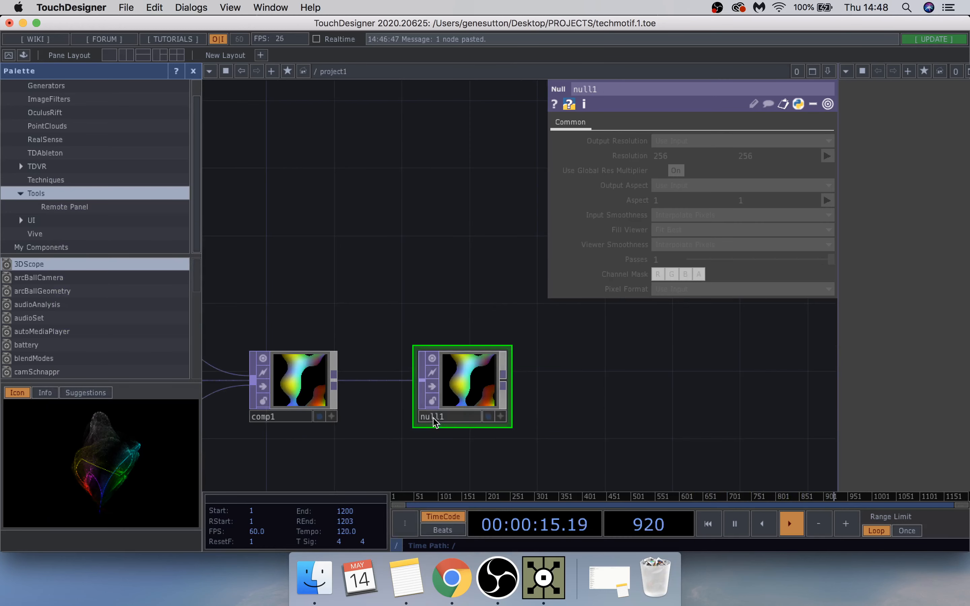
drag(444, 418, 375, 416)
text(bg)
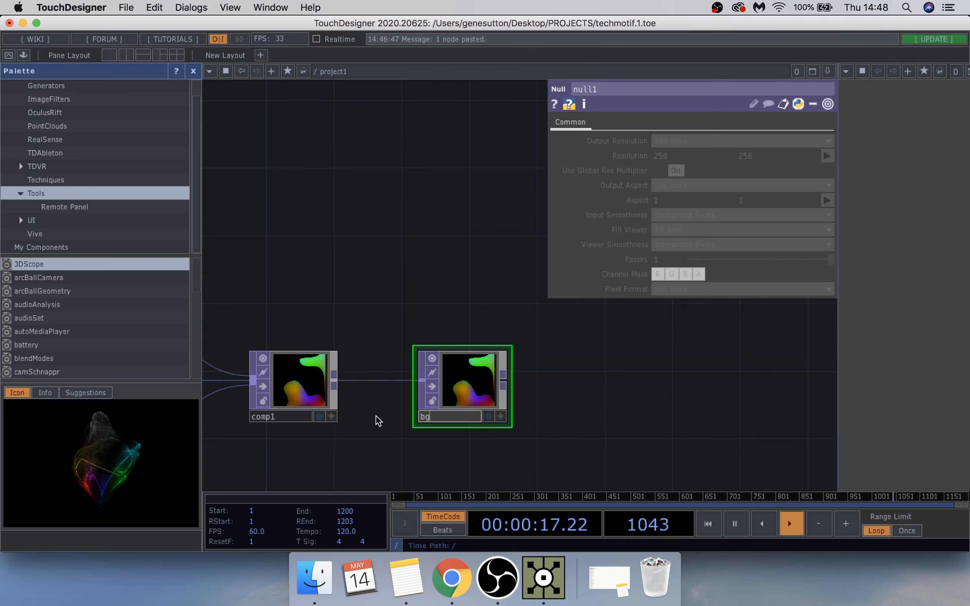
key(Return)
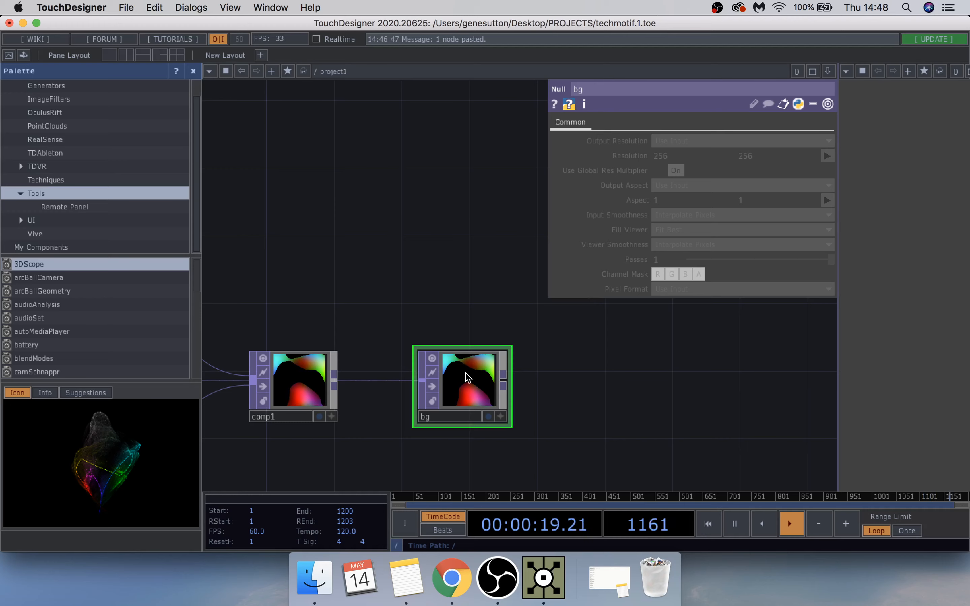
Preview the full visual in the perform window, resize that window, and return to the network editor.
click(9, 56)
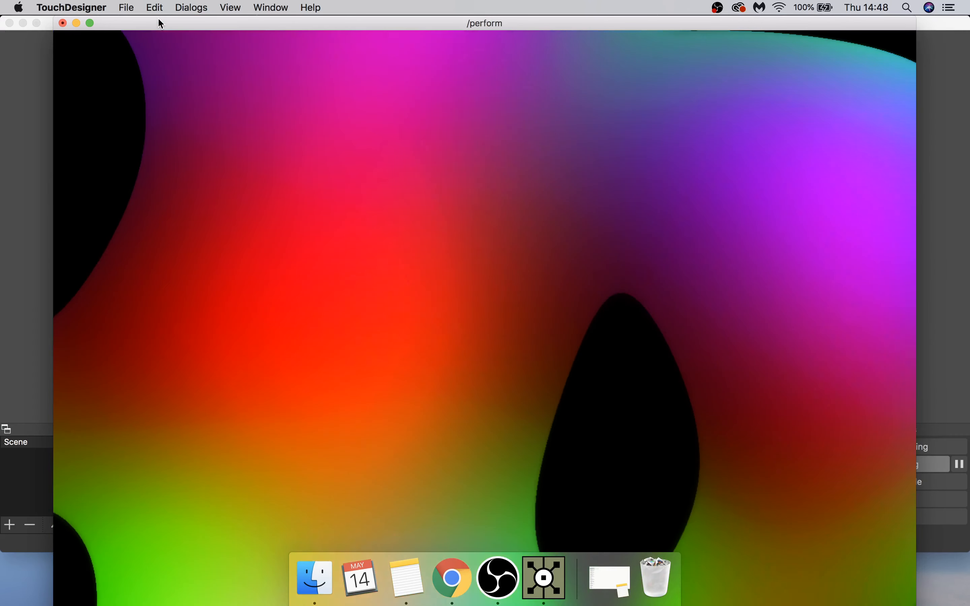
double_click(157, 22)
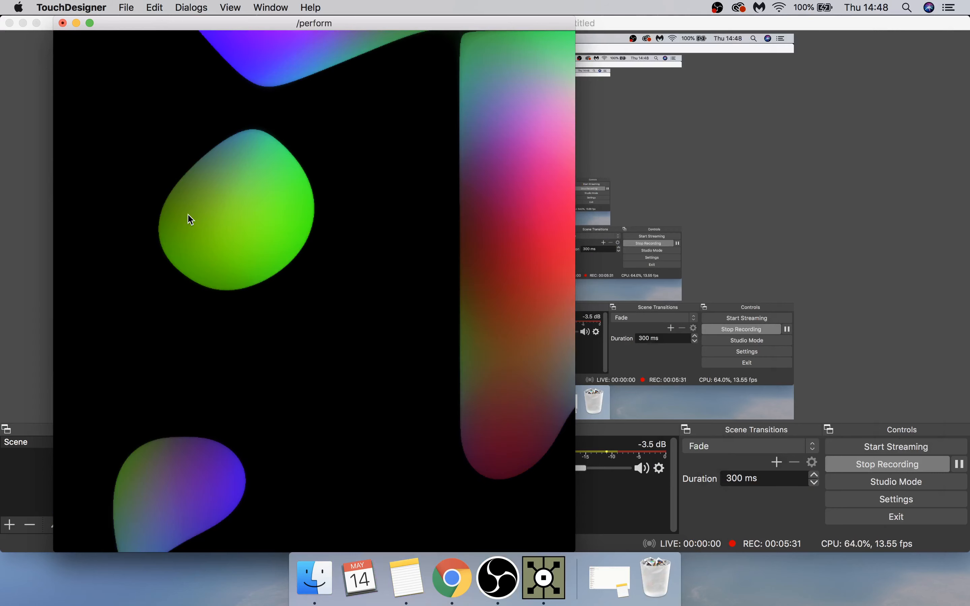
key(Escape)
Move the bg Null much farther from comp1 to leave a wide gap between them.
drag(411, 336, 478, 256)
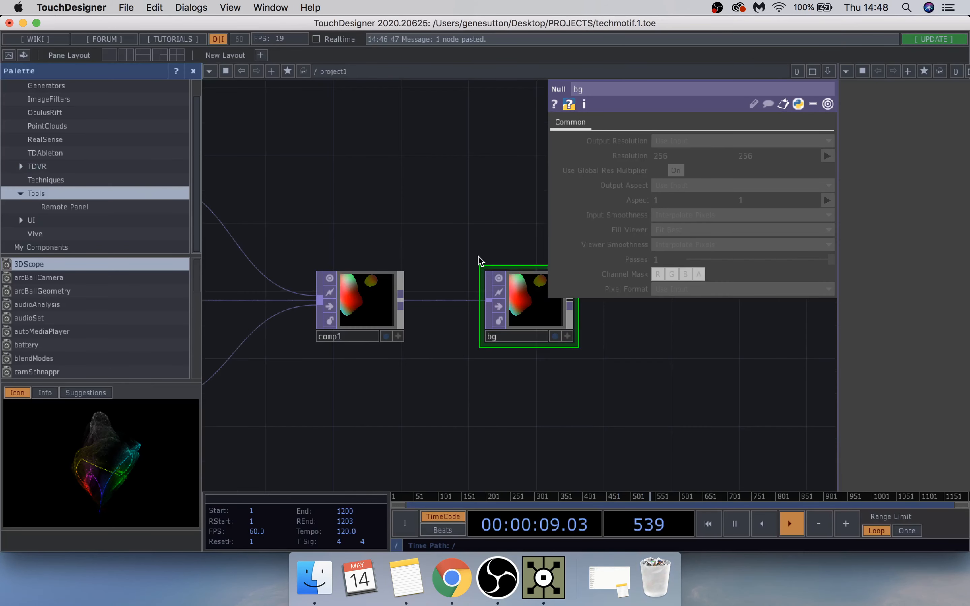
drag(496, 386, 468, 370)
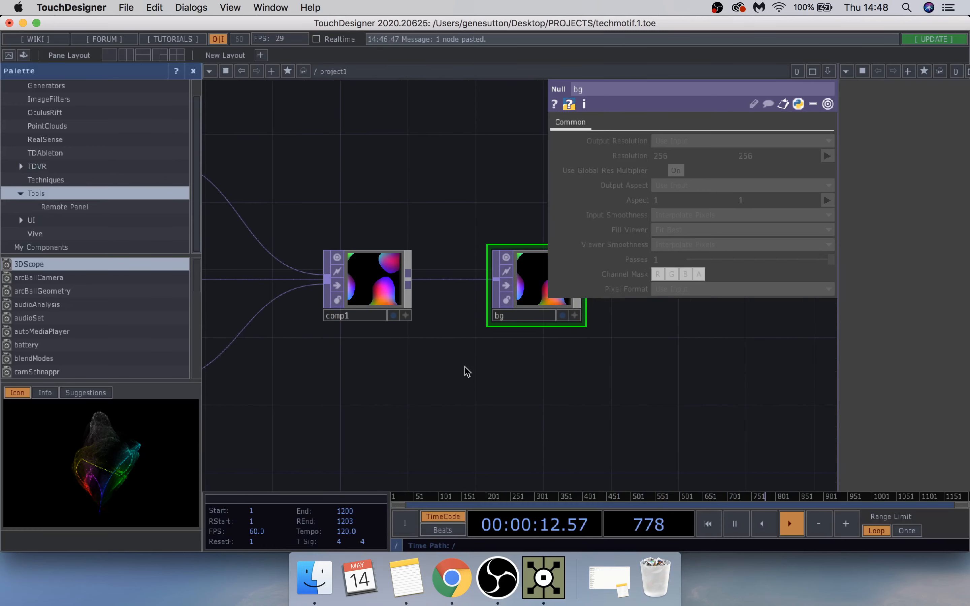
scroll(540, 335, down, 3)
scroll(563, 325, down, 3)
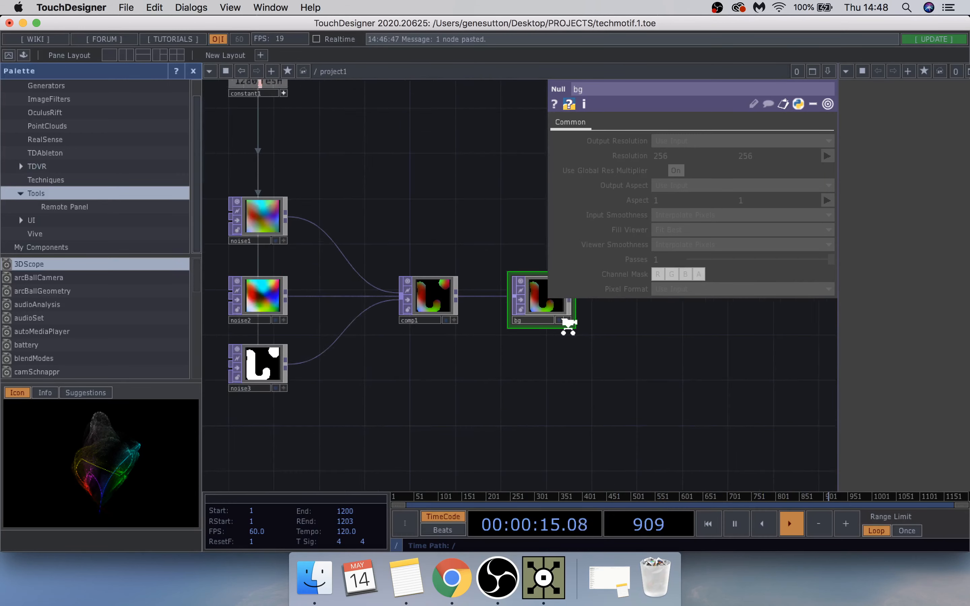
drag(558, 321, 811, 313)
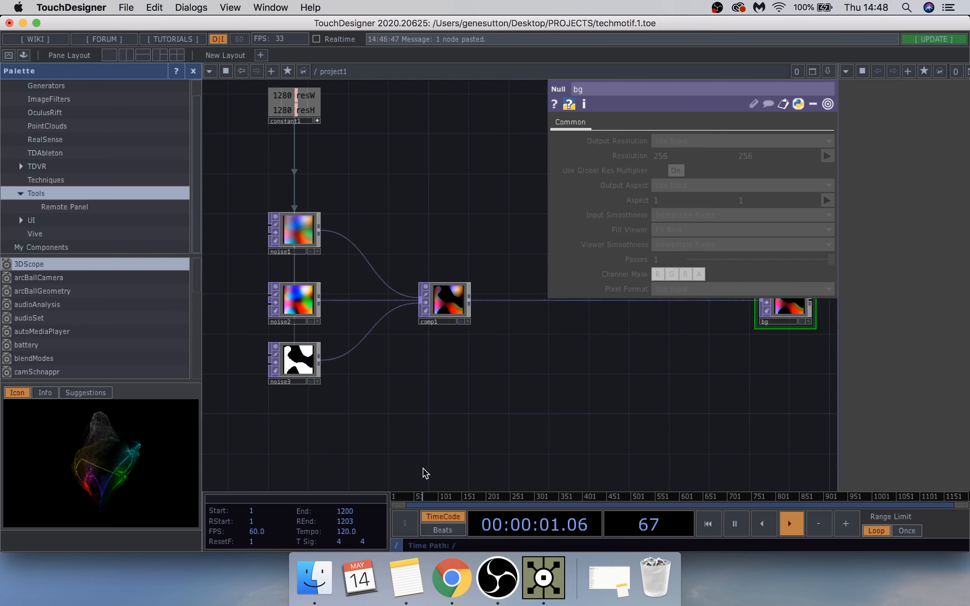
Add a Select TOP directly below noise3.
drag(496, 394, 562, 368)
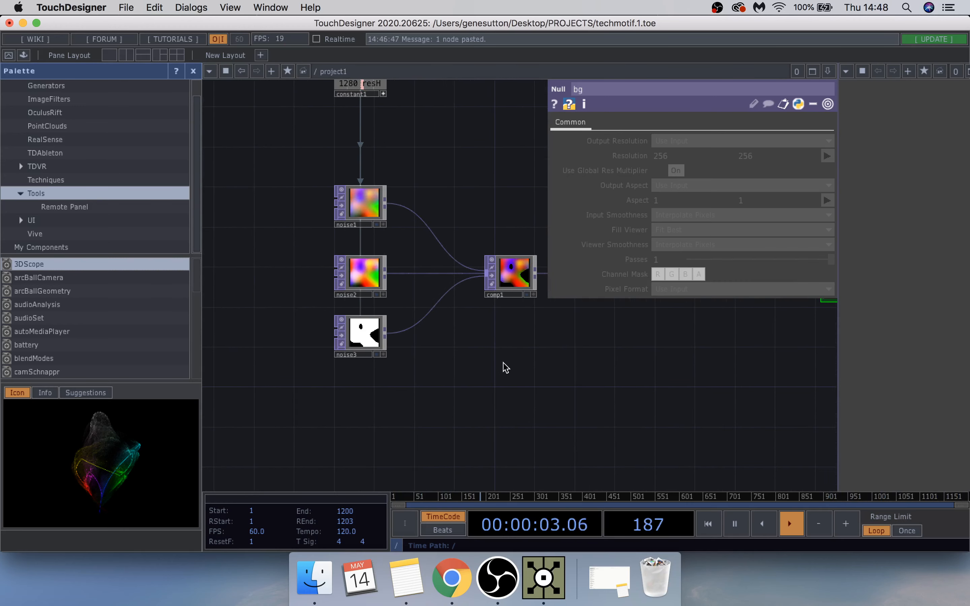
drag(416, 387, 390, 317)
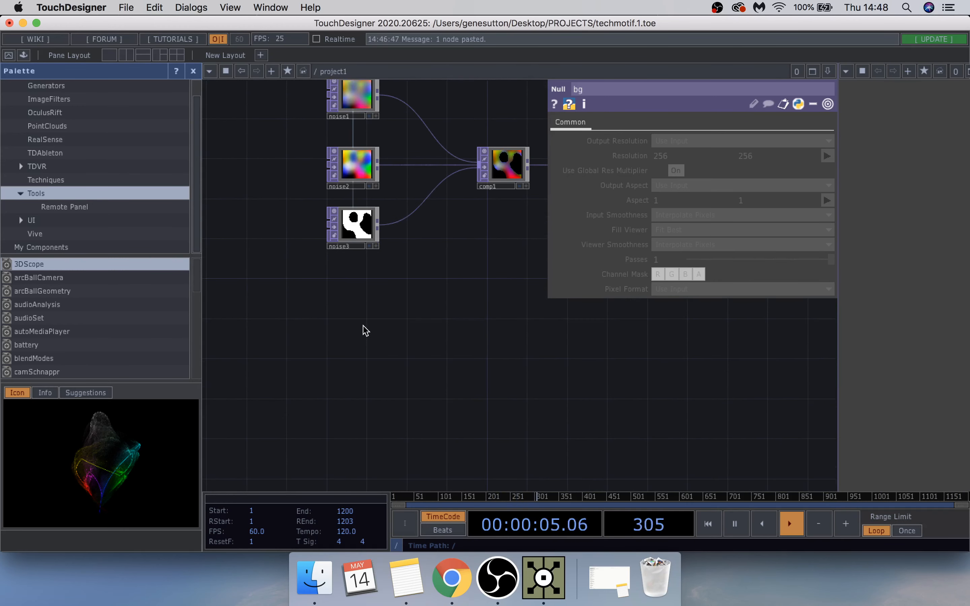
key(Tab)
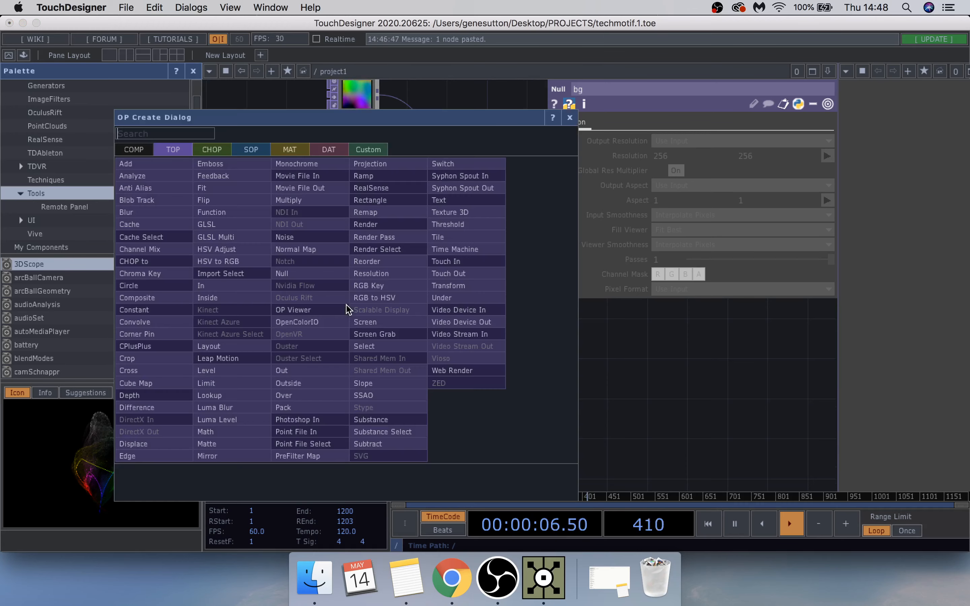
text(se)
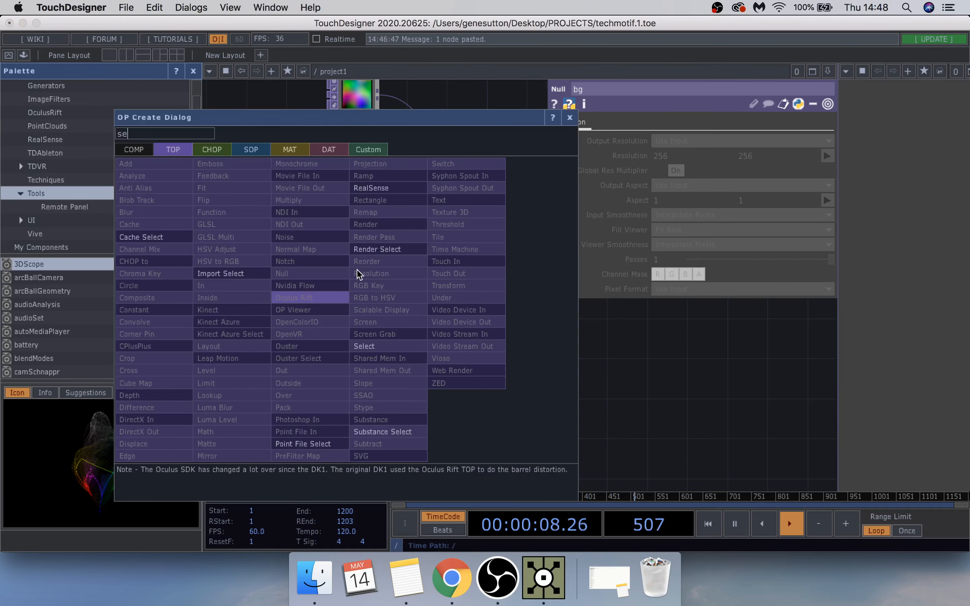
click(379, 345)
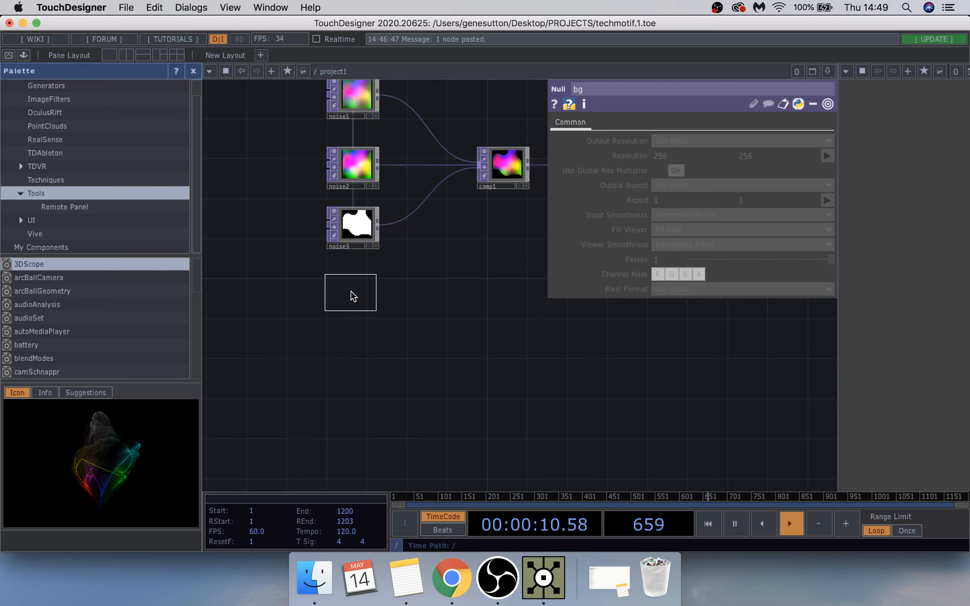
click(353, 297)
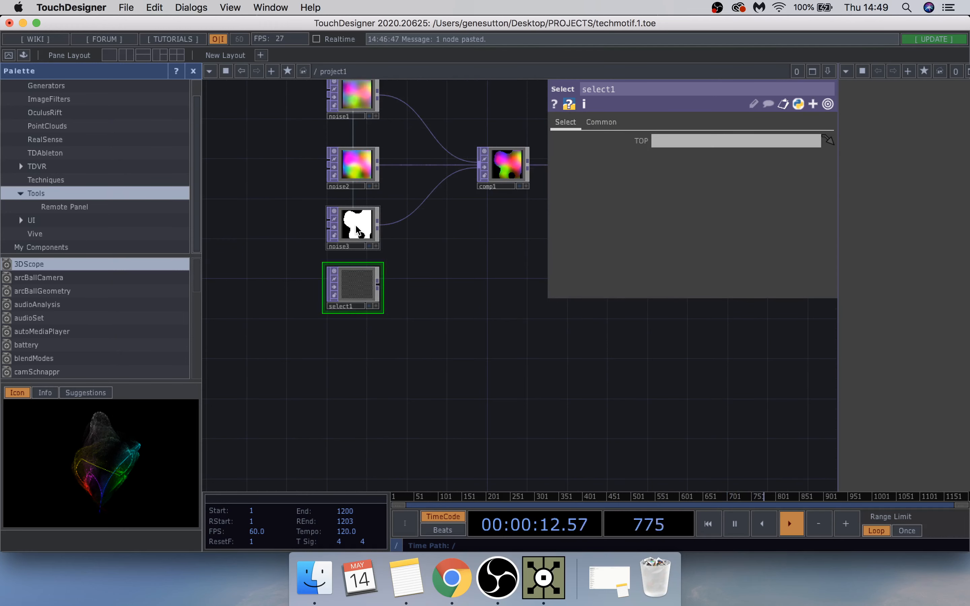
Set noise3 as the source TOP of select1.
click(358, 231)
click(351, 291)
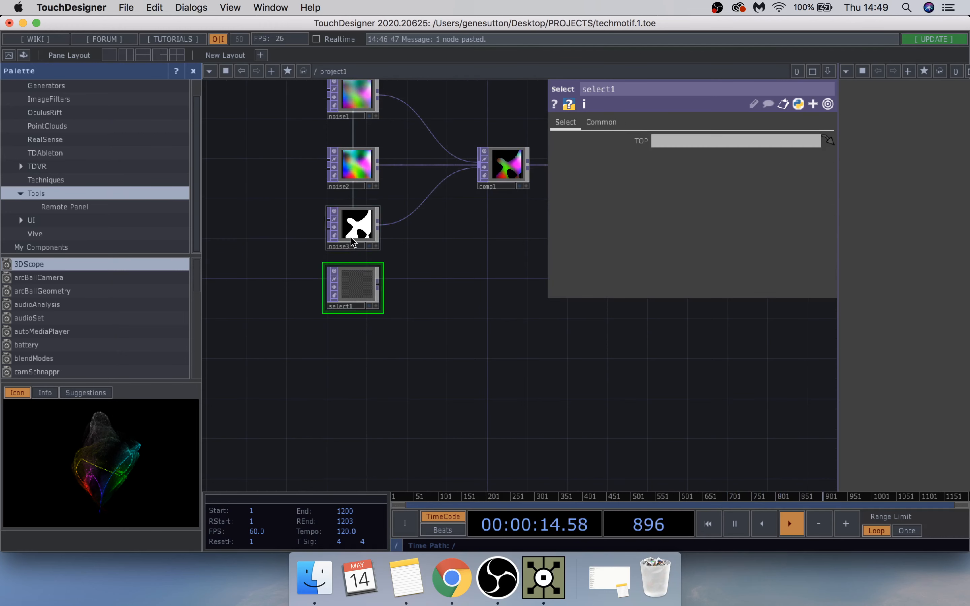
click(353, 241)
click(346, 294)
drag(360, 217, 698, 141)
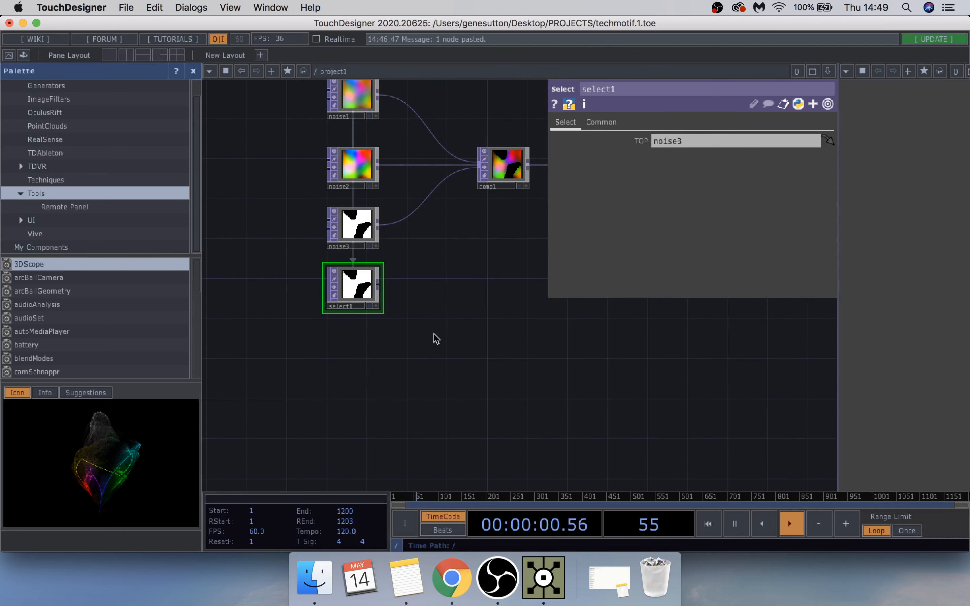
Add a Text TOP in the empty area diagonally below select1, on the side away from comp1.
drag(363, 405, 522, 329)
drag(462, 336, 439, 345)
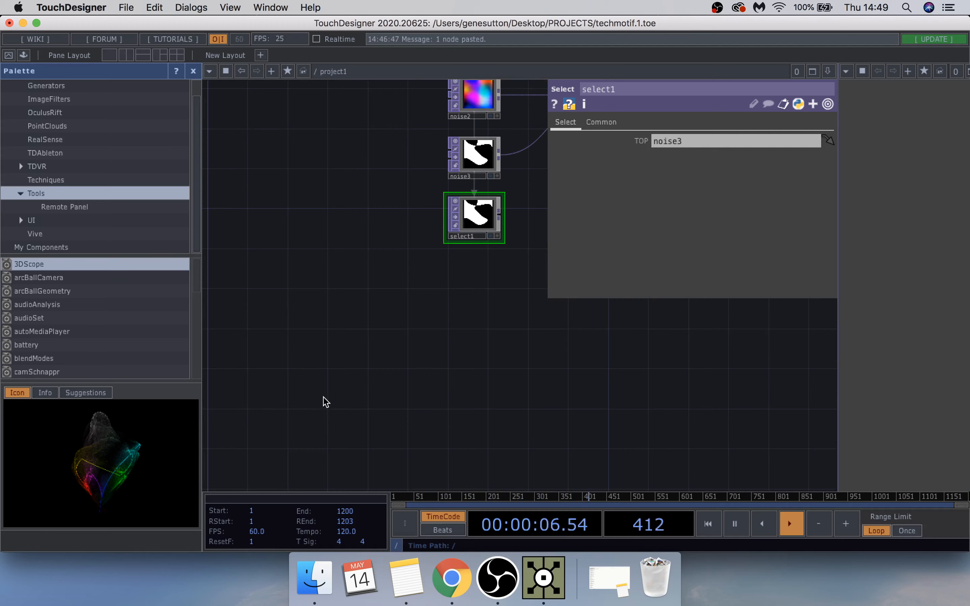
key(Tab)
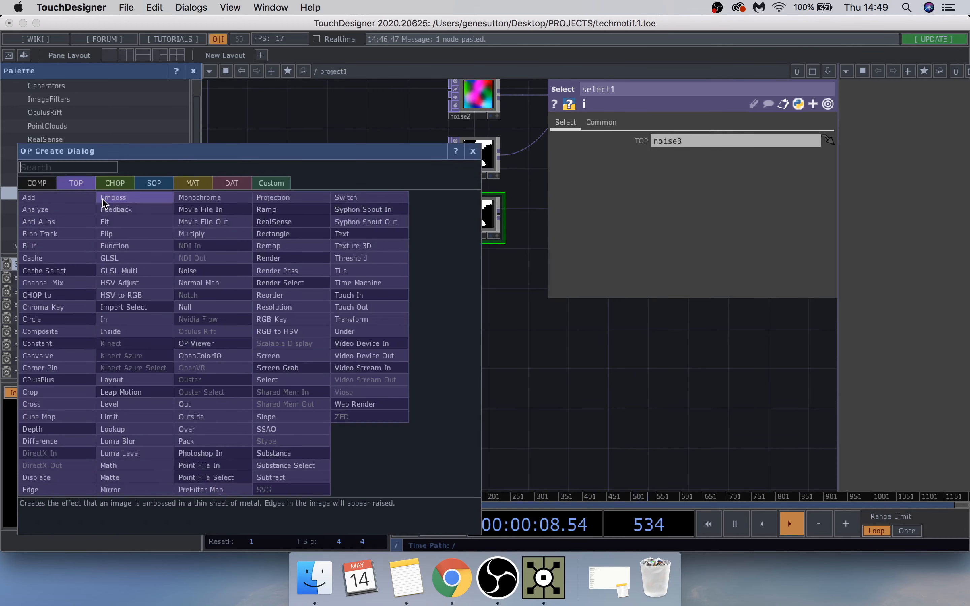
text(tex)
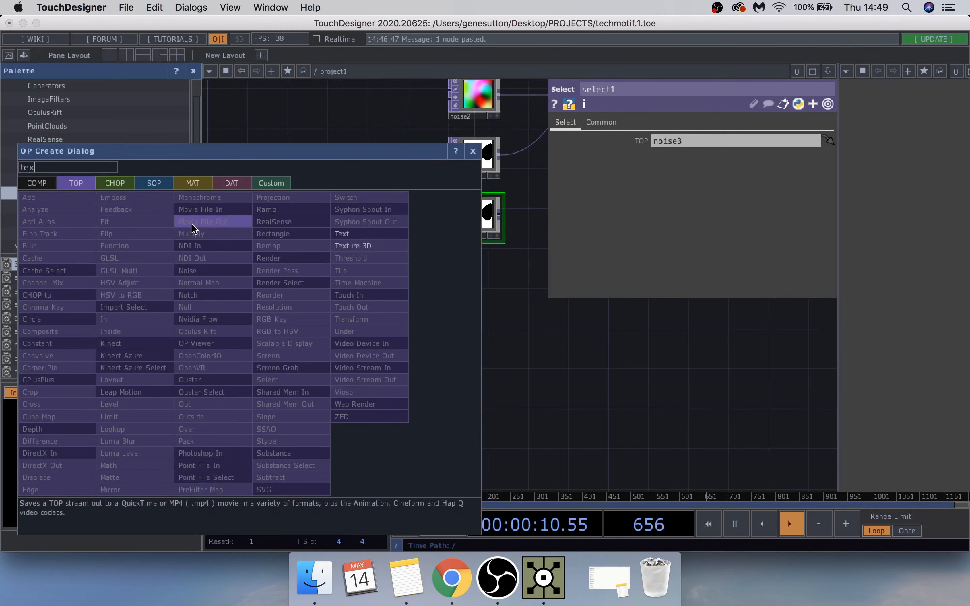
click(357, 235)
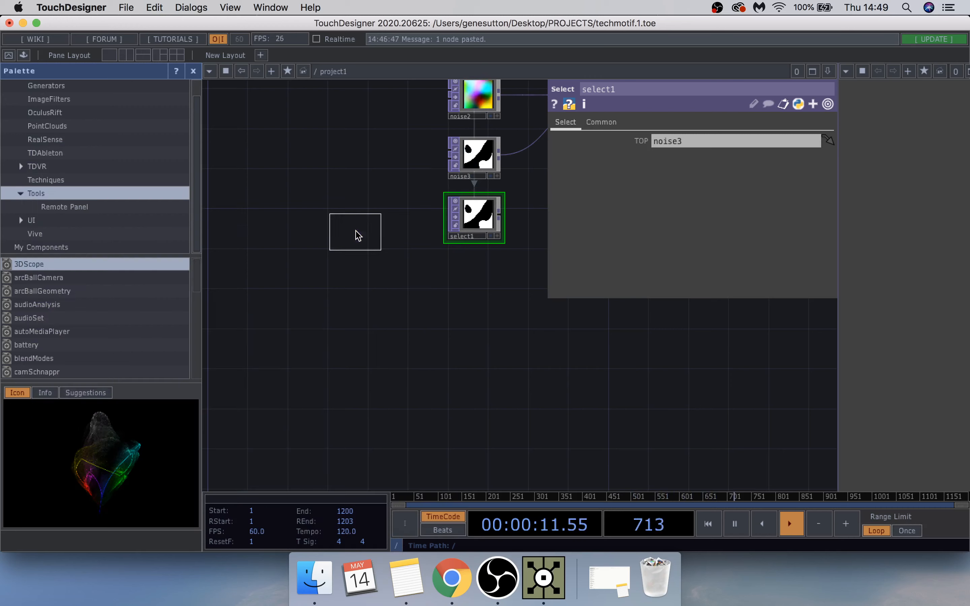
click(304, 353)
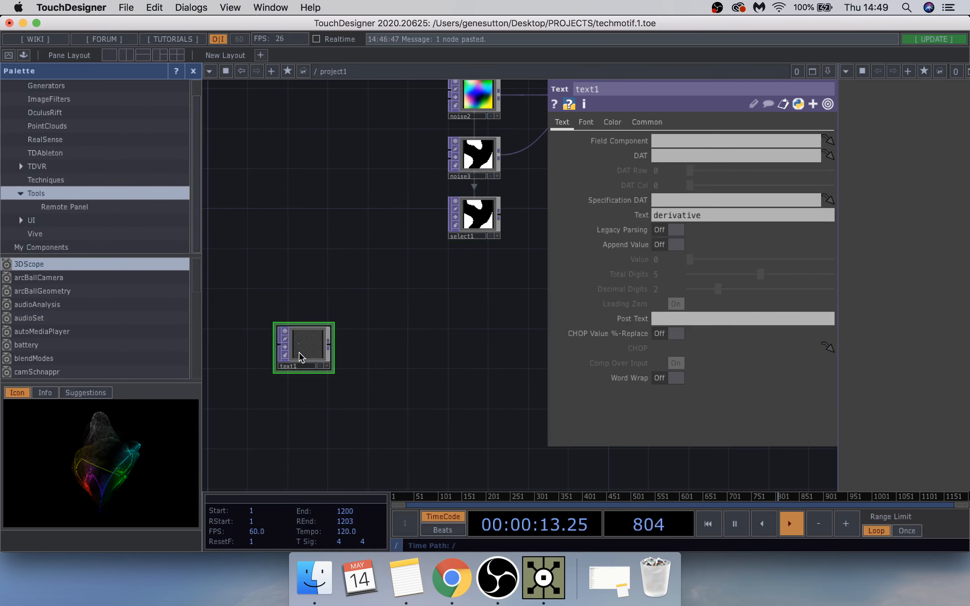
Set text1's text to "techmotif" and its font to Metropolis.
click(726, 215)
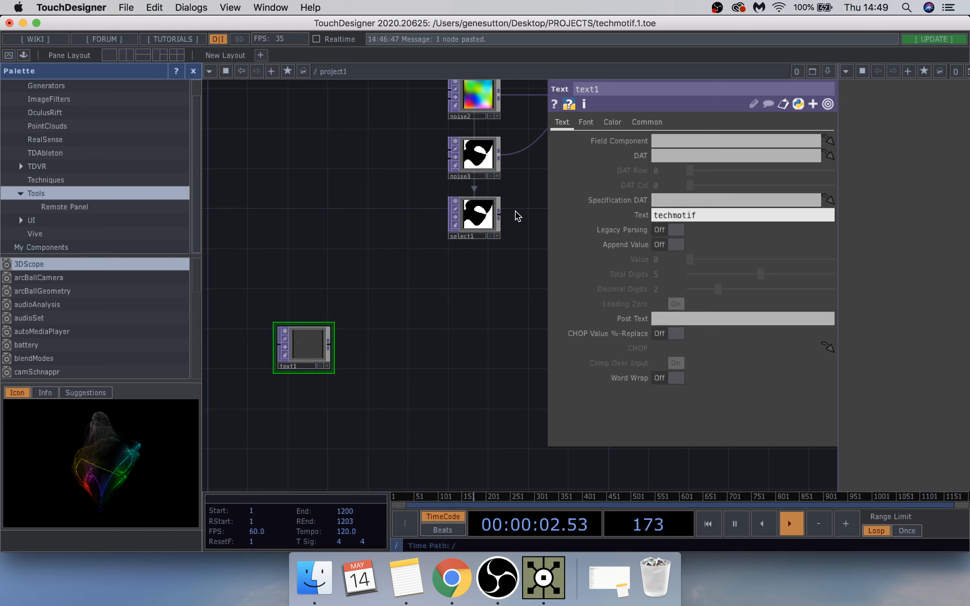
click(585, 122)
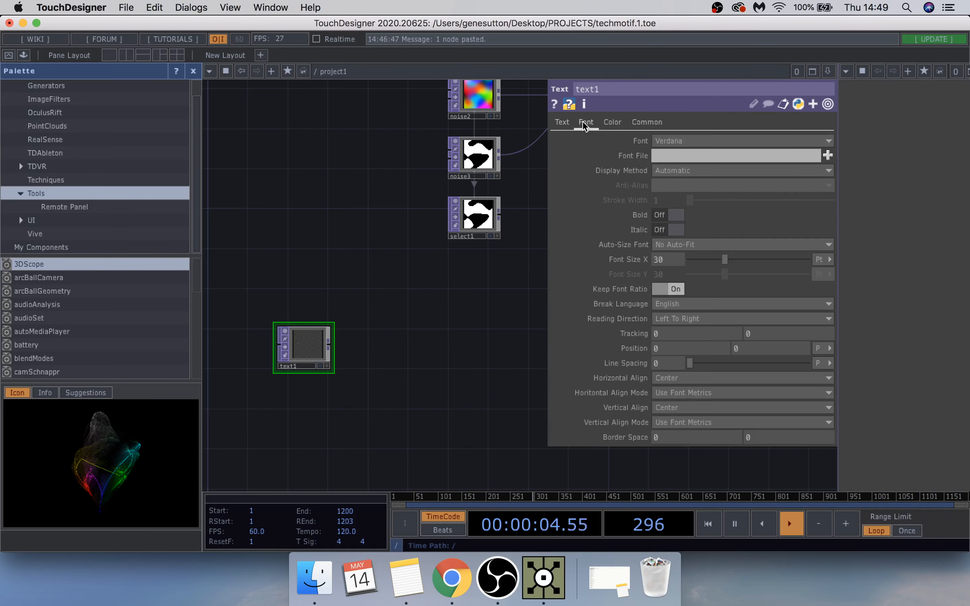
click(762, 141)
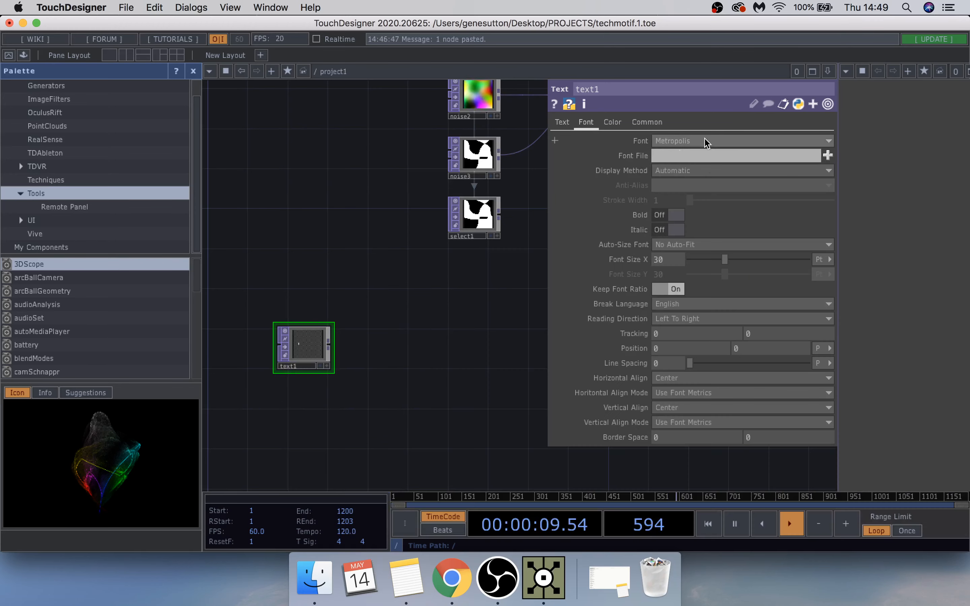
click(662, 264)
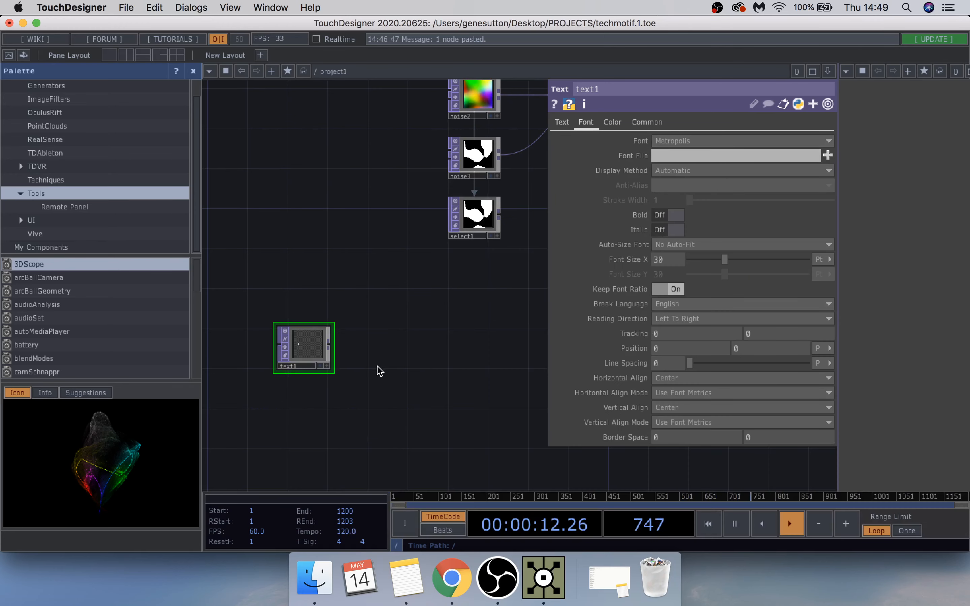
Change text1's font display method to Bitmap.
scroll(370, 349, up, 3)
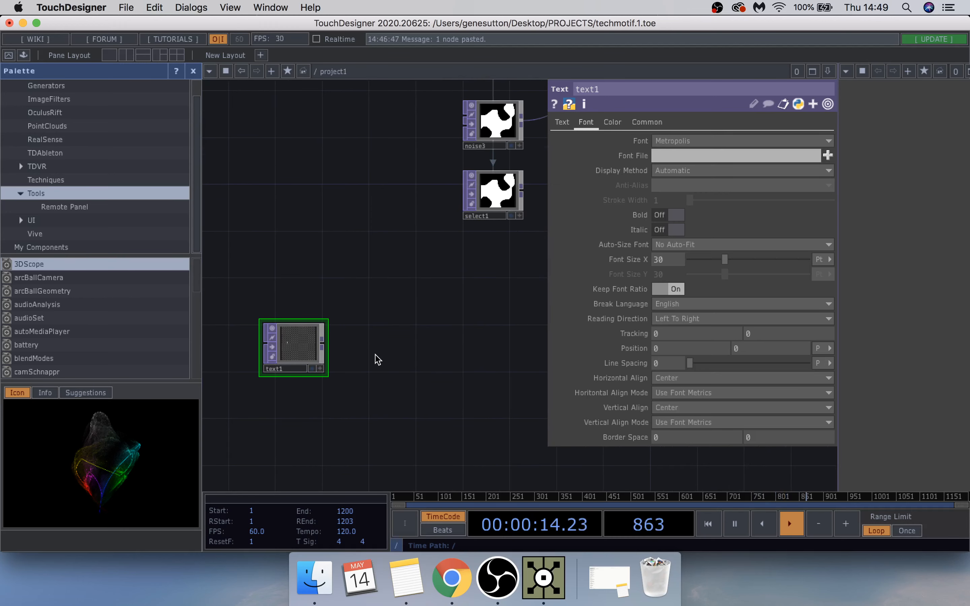
drag(381, 352, 437, 322)
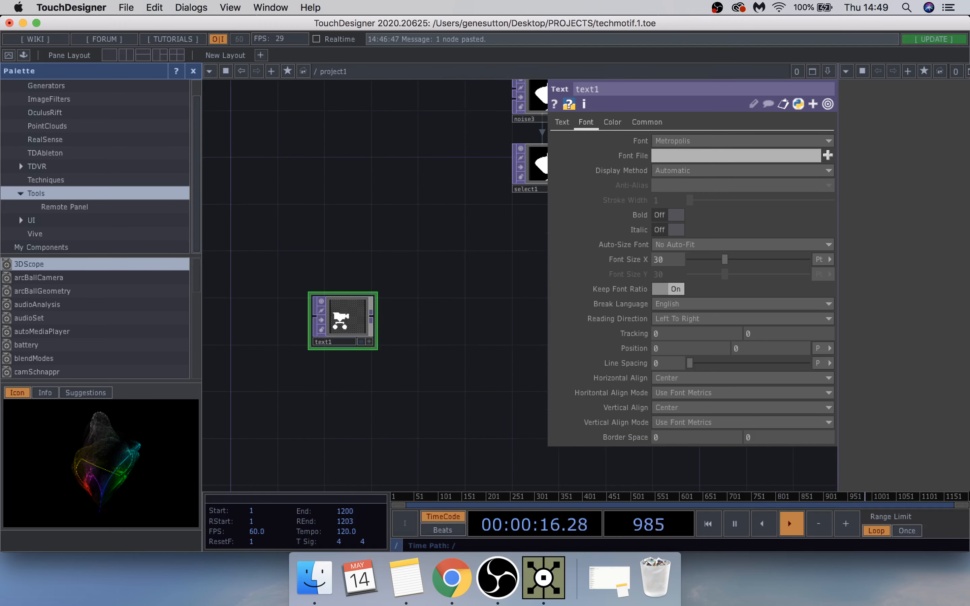
scroll(341, 324, up, 2)
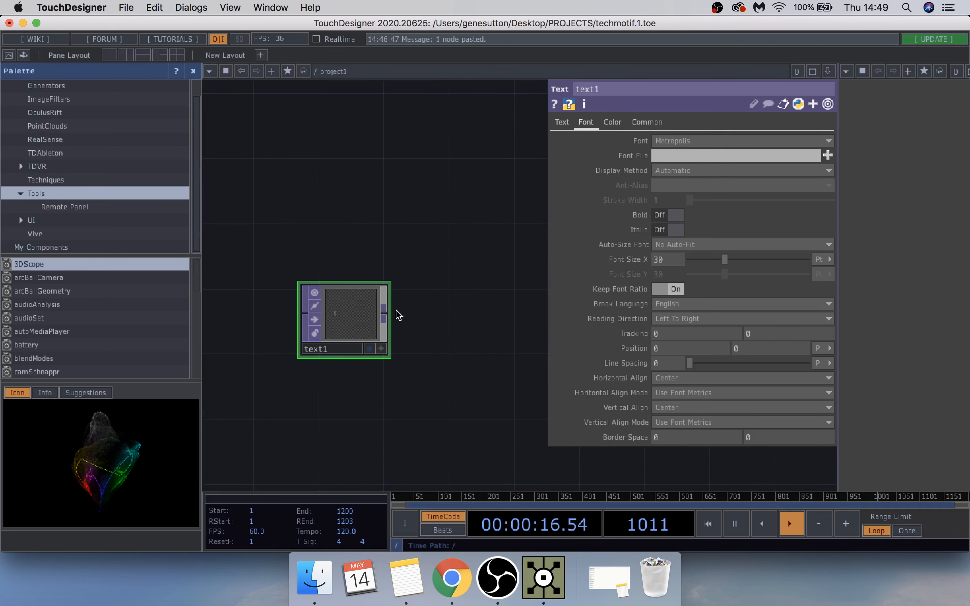
click(681, 172)
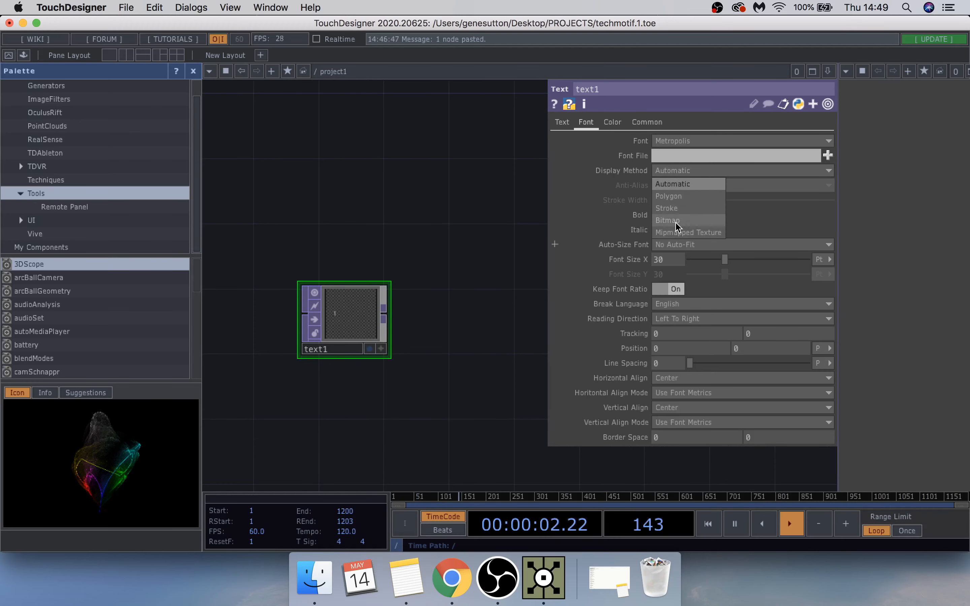
click(658, 225)
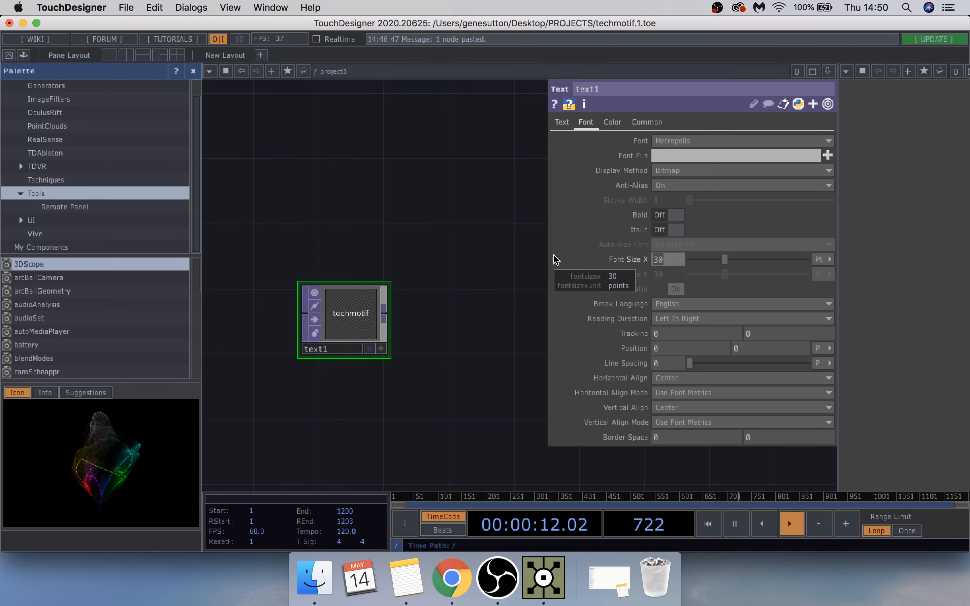
Set text1's horizontal font size to 200 points and turn on bold.
text(200)
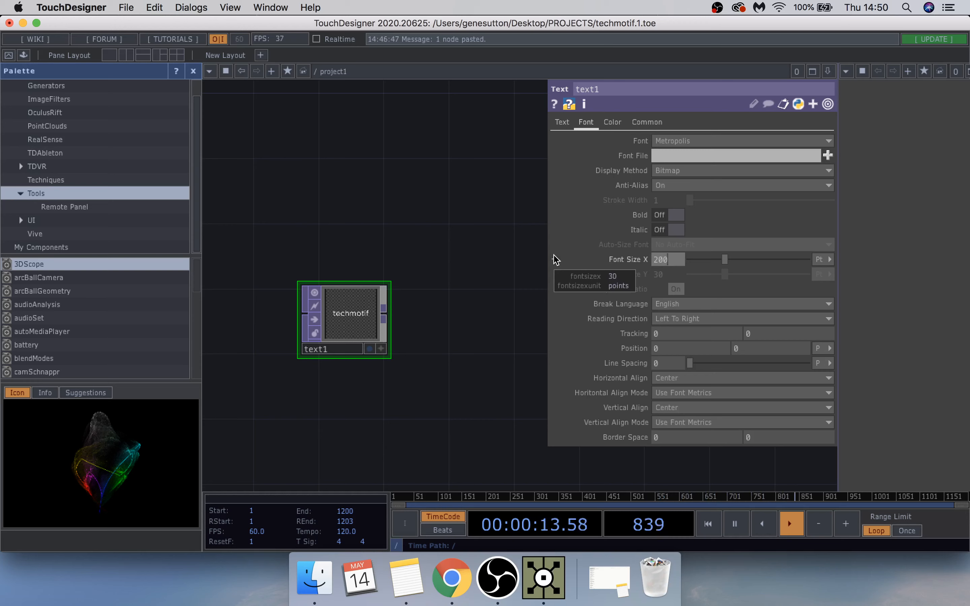
key(Return)
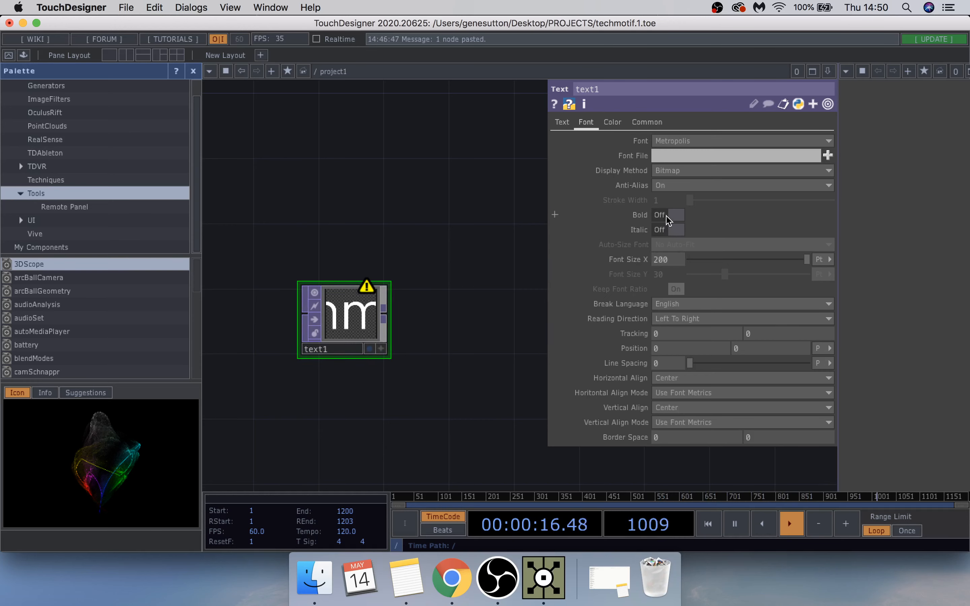
click(676, 215)
Link text1's resolution width and height to the resW and resH channels of constant1.
drag(483, 364, 339, 362)
drag(401, 317, 483, 296)
click(643, 123)
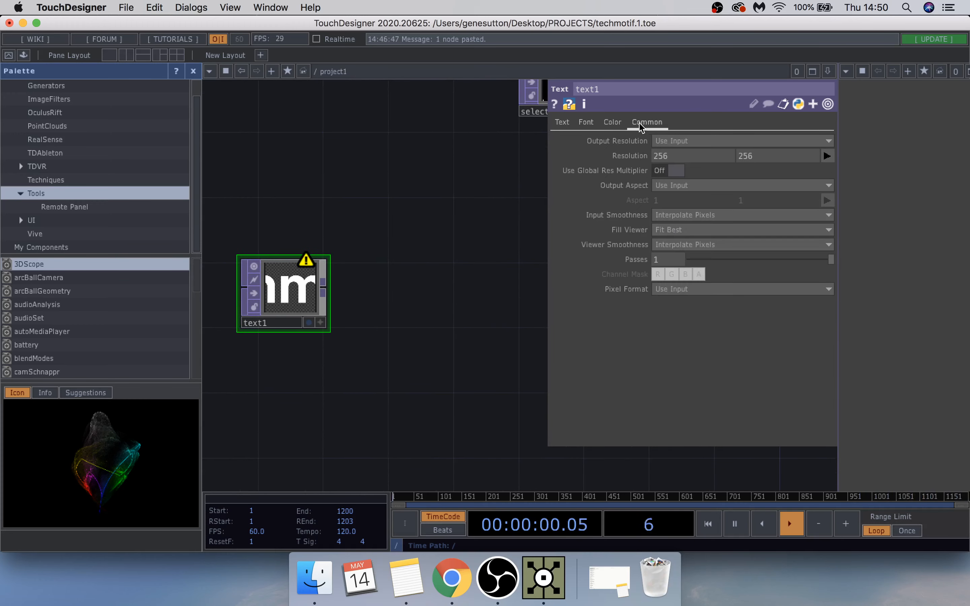
scroll(371, 154, up, 5)
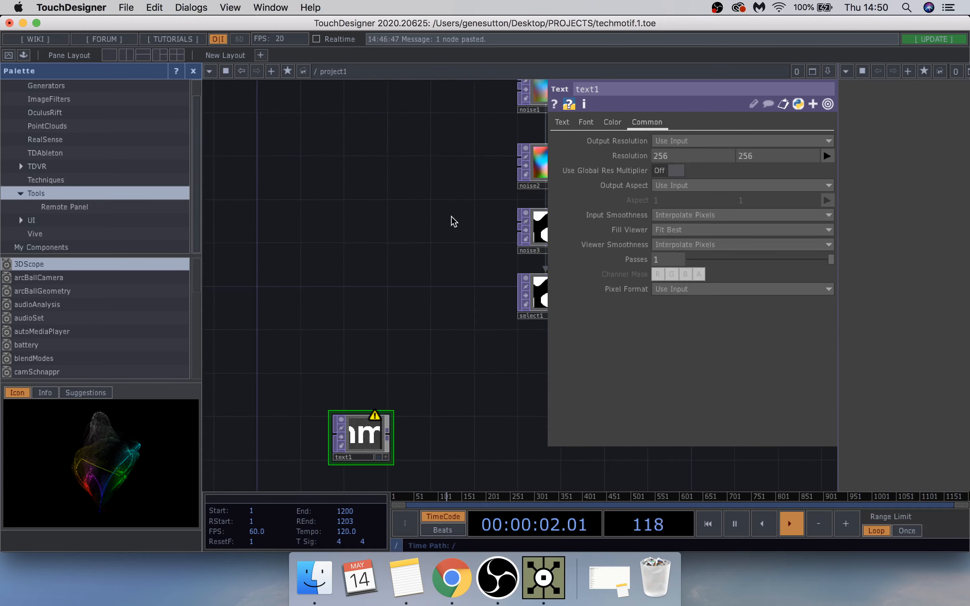
scroll(368, 310, up, 10)
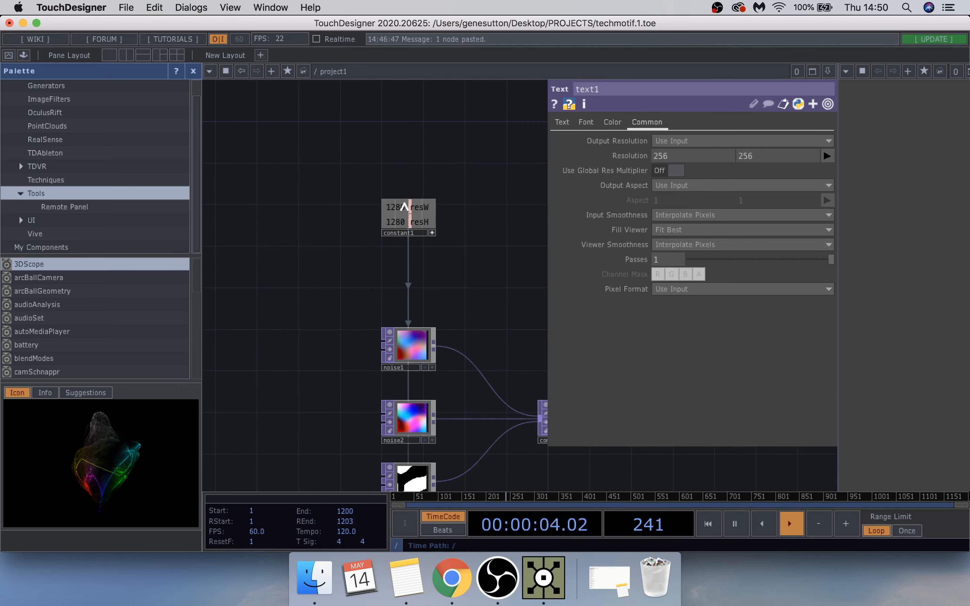
drag(397, 207, 658, 158)
click(679, 152)
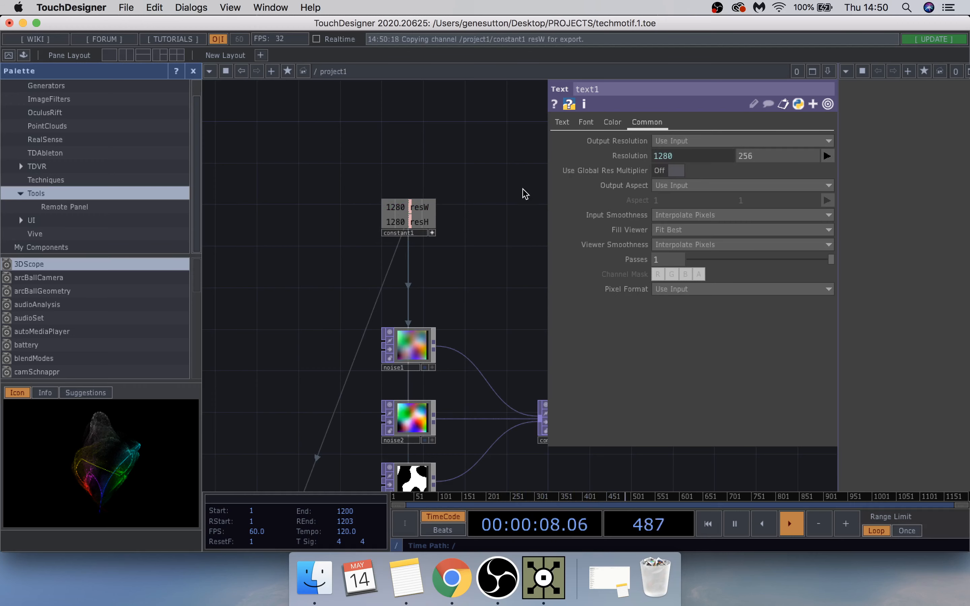
drag(423, 223, 777, 157)
click(778, 148)
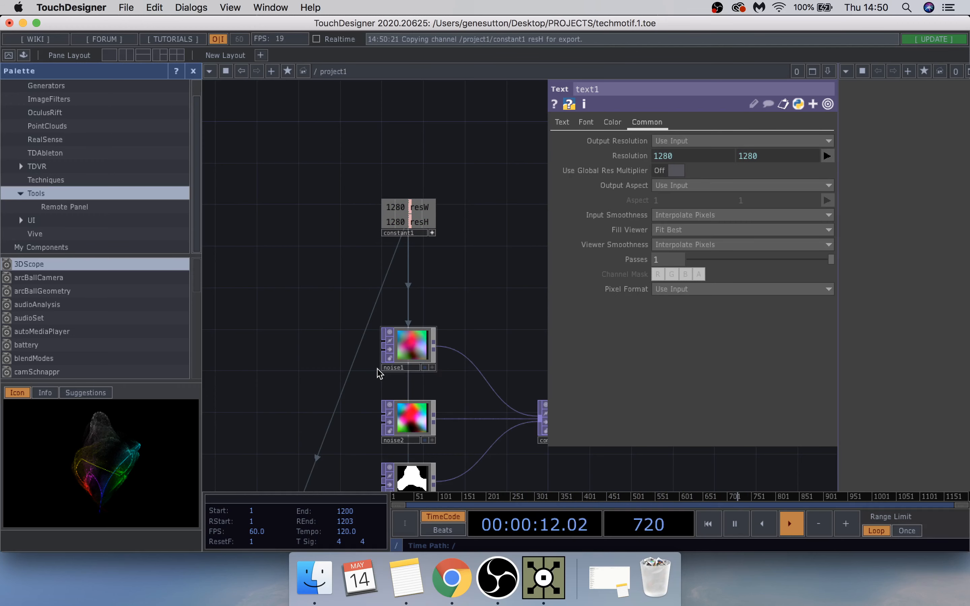
Add a Transform TOP connected to the output of text1, placed beside it.
scroll(308, 281, down, 5)
scroll(308, 351, down, 5)
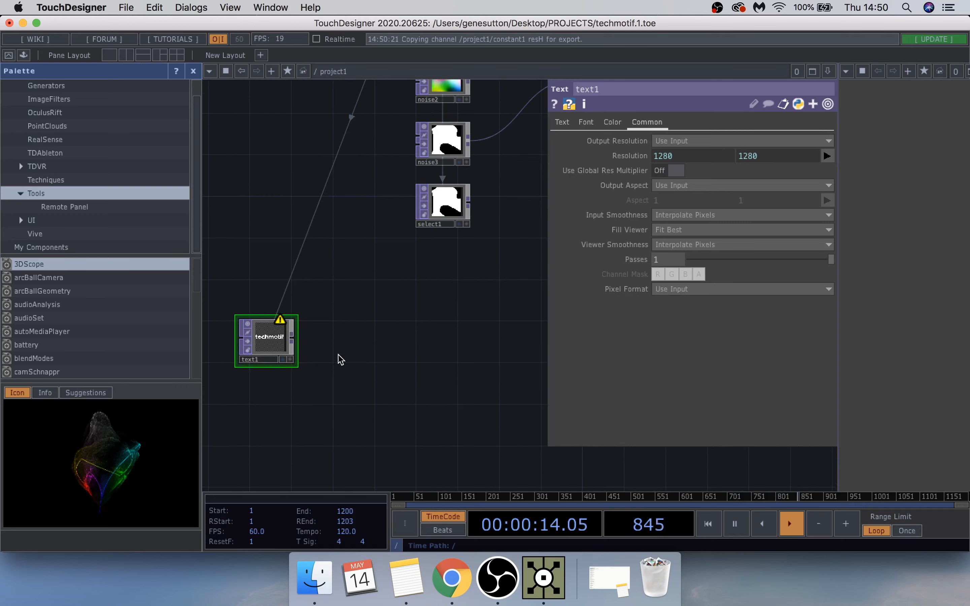
click(293, 343)
text(tr)
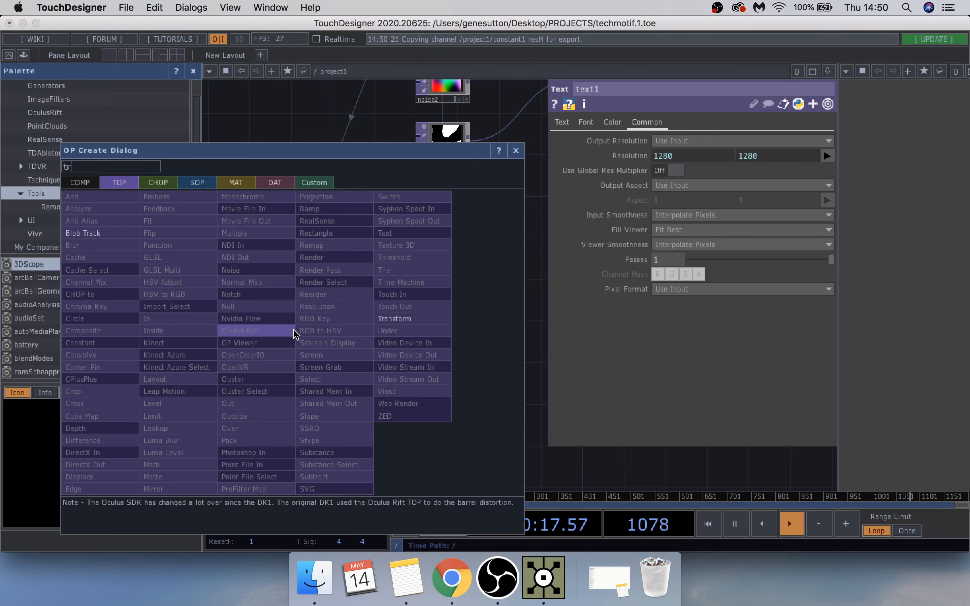
click(403, 320)
click(354, 341)
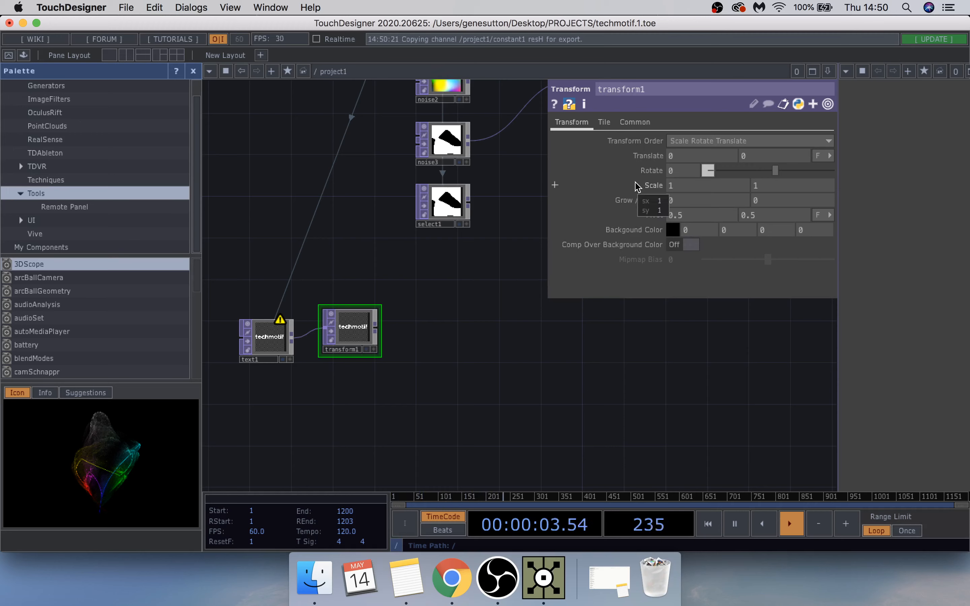
Reduce transform1's uniform scale to 0.97 in both directions.
middle_drag(635, 183, 639, 187)
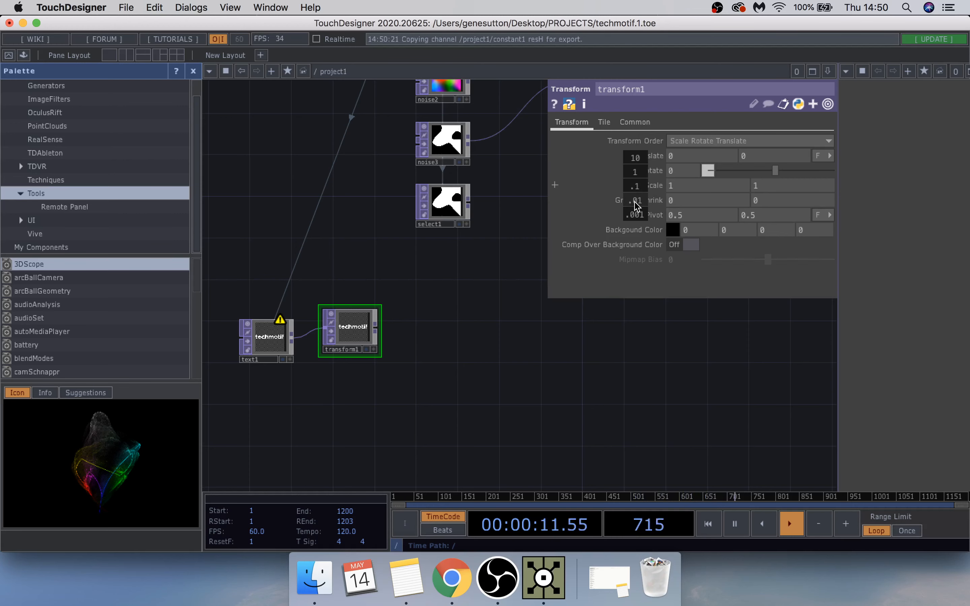
mouse_move(633, 207)
middle_down()
mouse_move(634, 159)
mouse_move(638, 194)
middle_up()
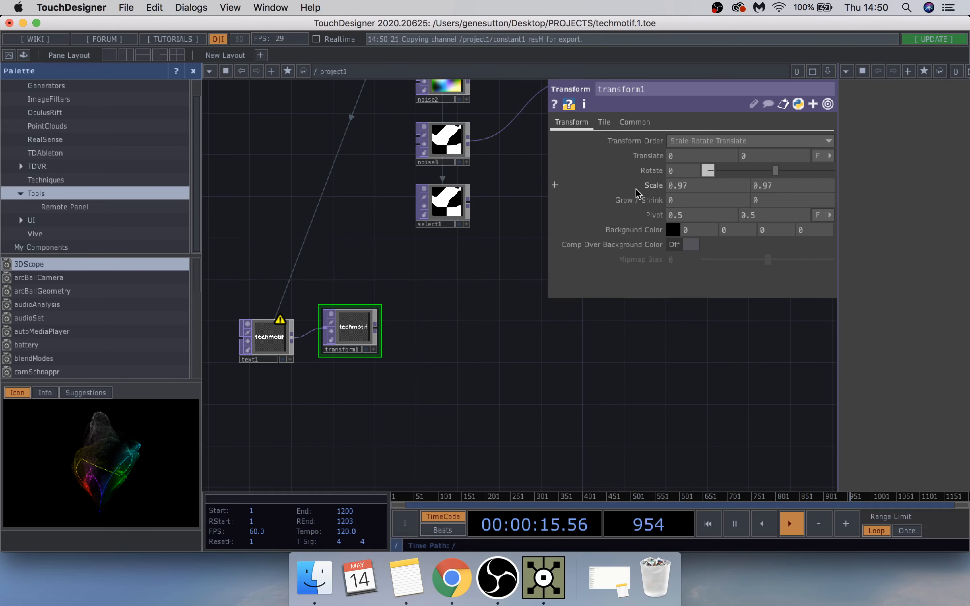
scroll(360, 310, up, 2)
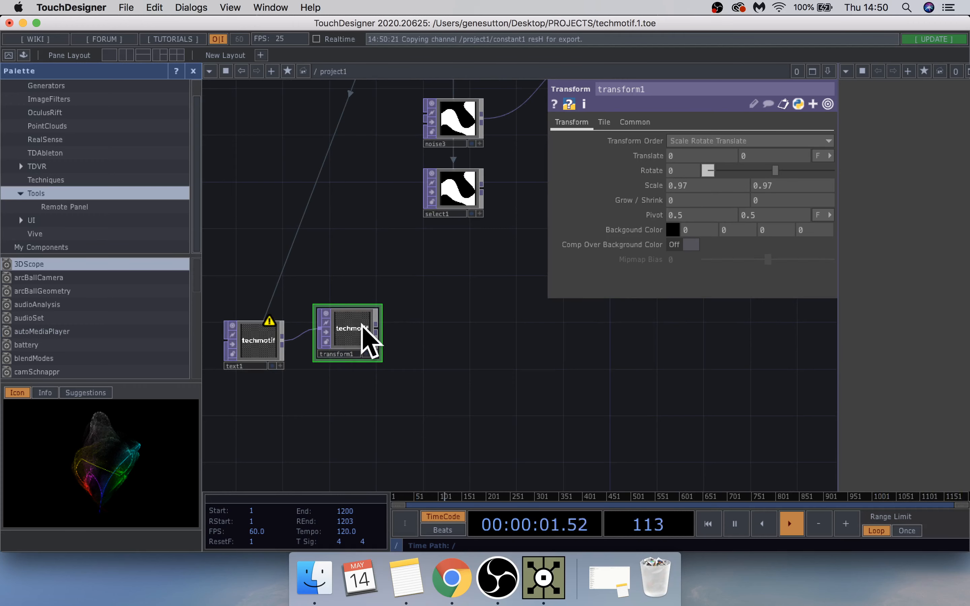
Move transform1 slightly farther from text1 and level it with that node.
drag(466, 368, 519, 346)
drag(511, 398, 382, 445)
drag(296, 390, 316, 402)
drag(353, 304, 239, 303)
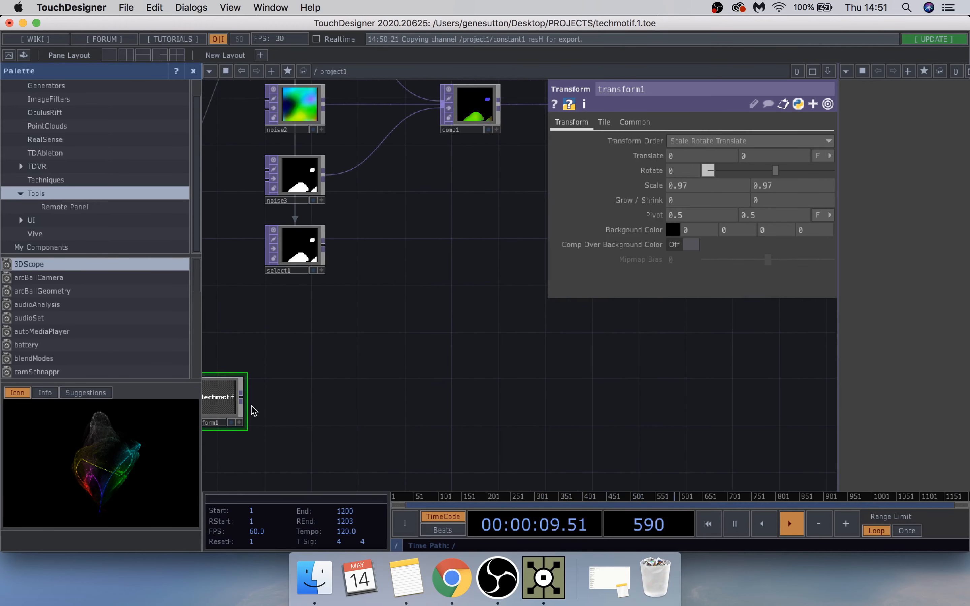
Add a Composite TOP in the empty space between select1 and transform1, on their output side.
drag(371, 396, 434, 385)
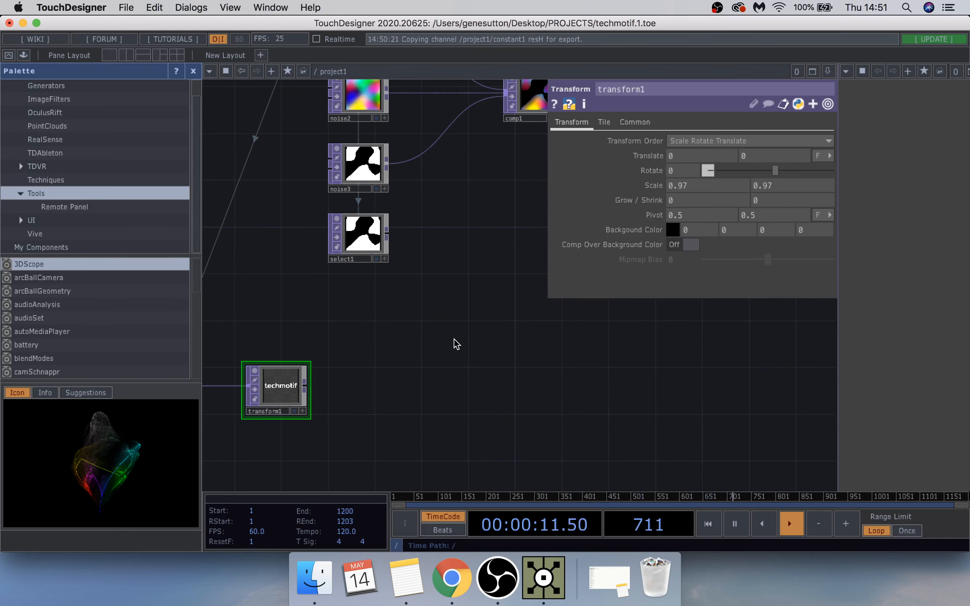
key(Tab)
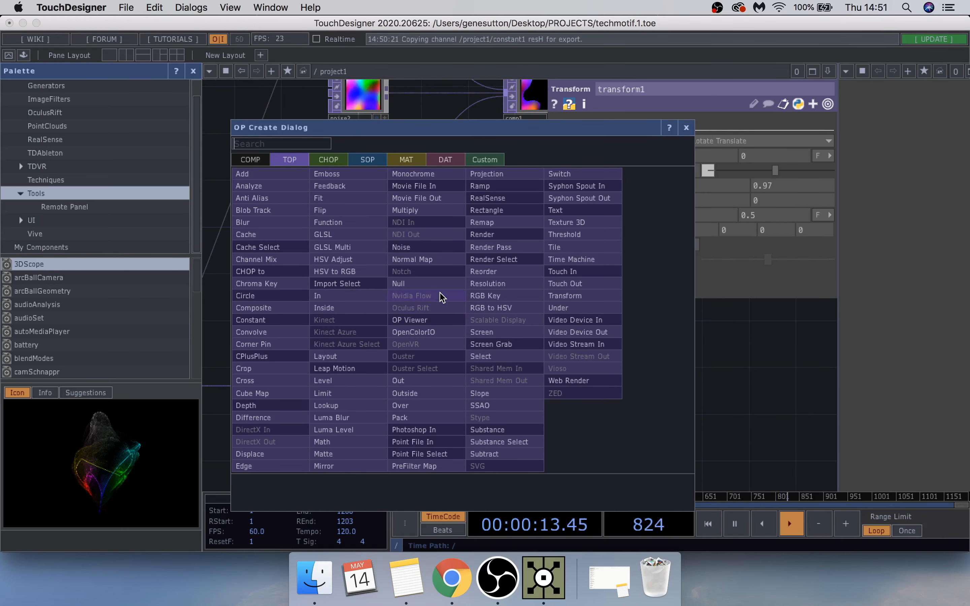
text(com)
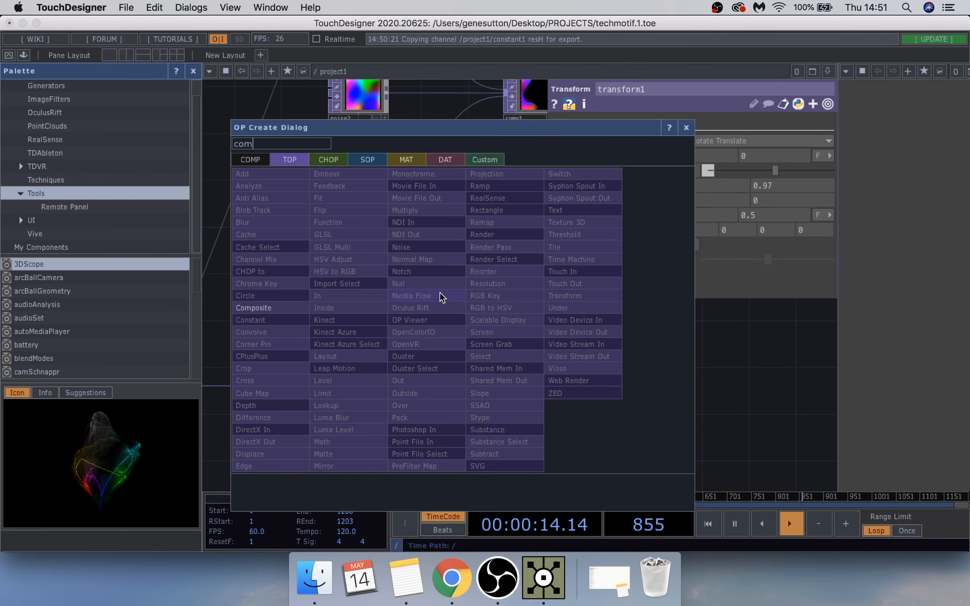
click(273, 320)
key(Tab)
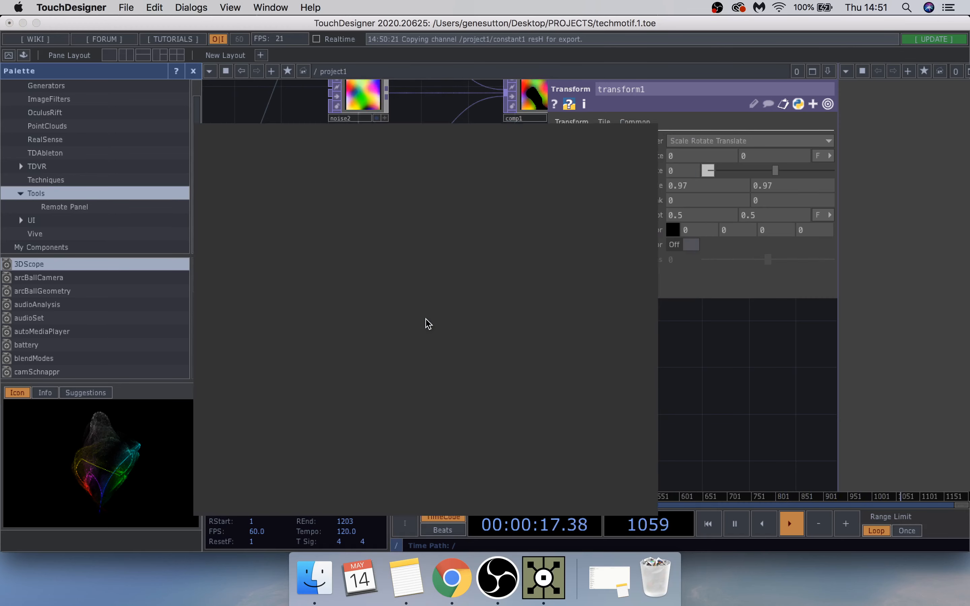
click(216, 314)
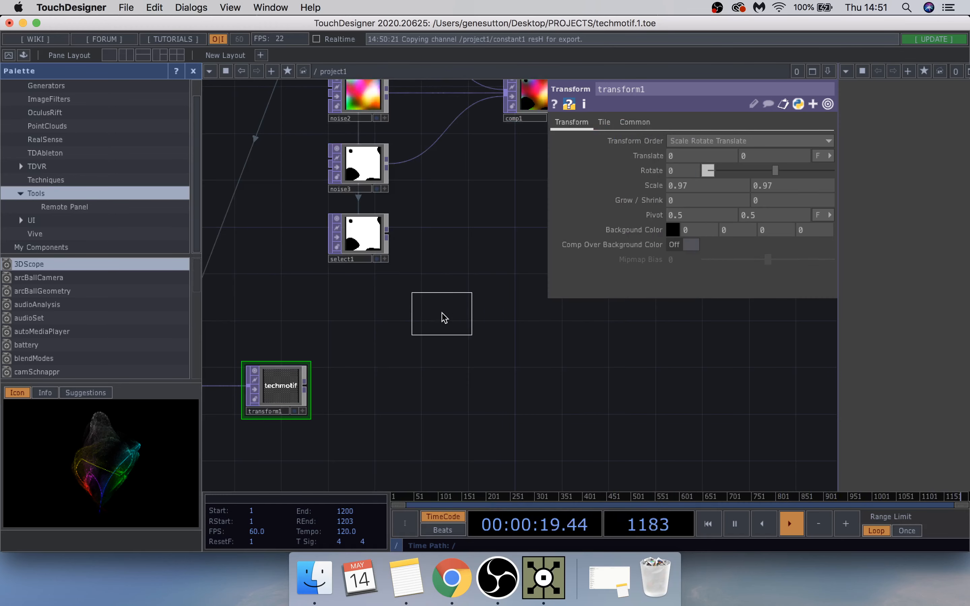
click(441, 313)
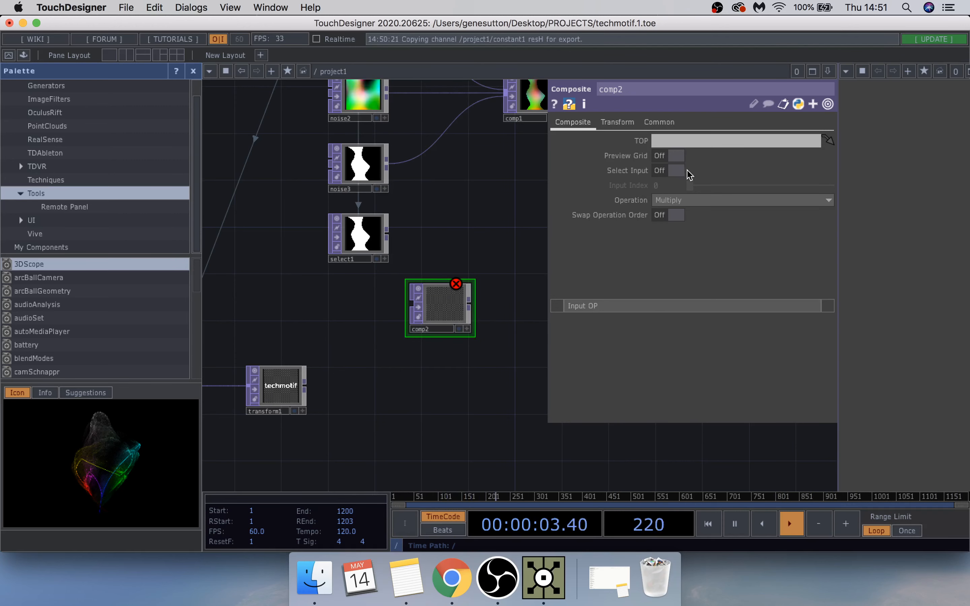
Set comp2's operation to Difference and move the node slightly farther from select1.
click(688, 202)
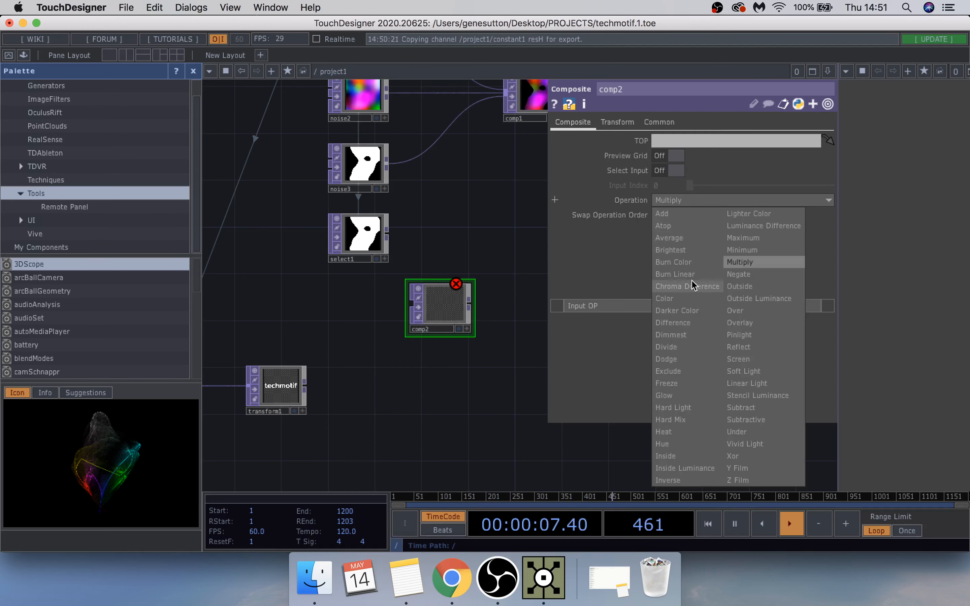
click(682, 321)
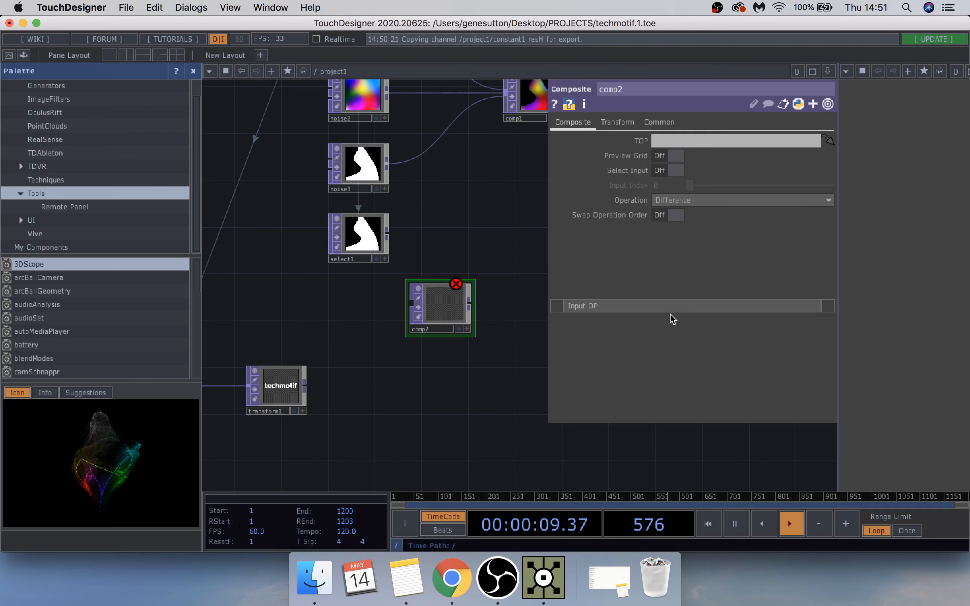
drag(443, 313, 467, 314)
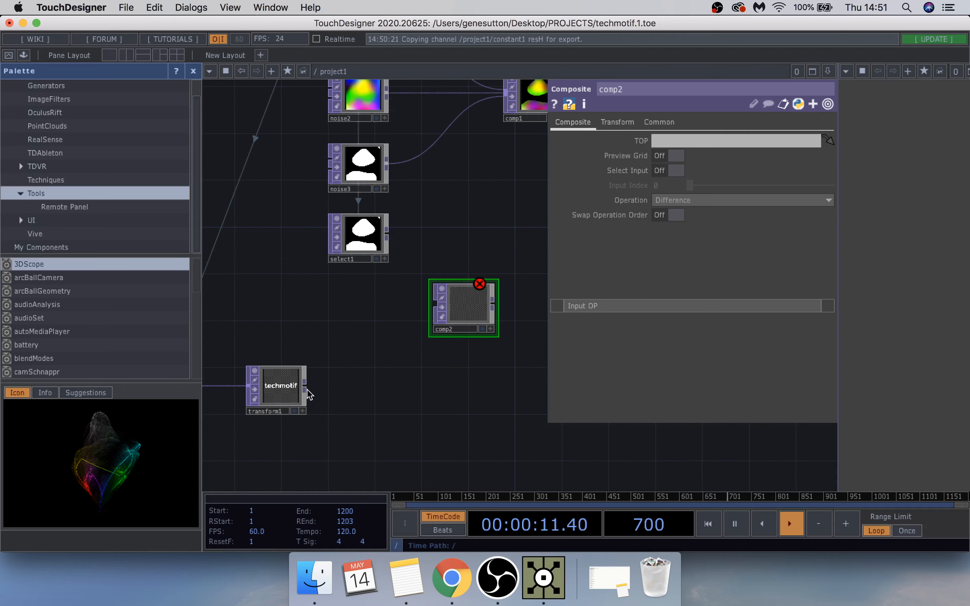
Place transform1 directly below select1 and connect both nodes' outputs to the input of comp2.
drag(282, 389, 352, 390)
drag(380, 454, 383, 234)
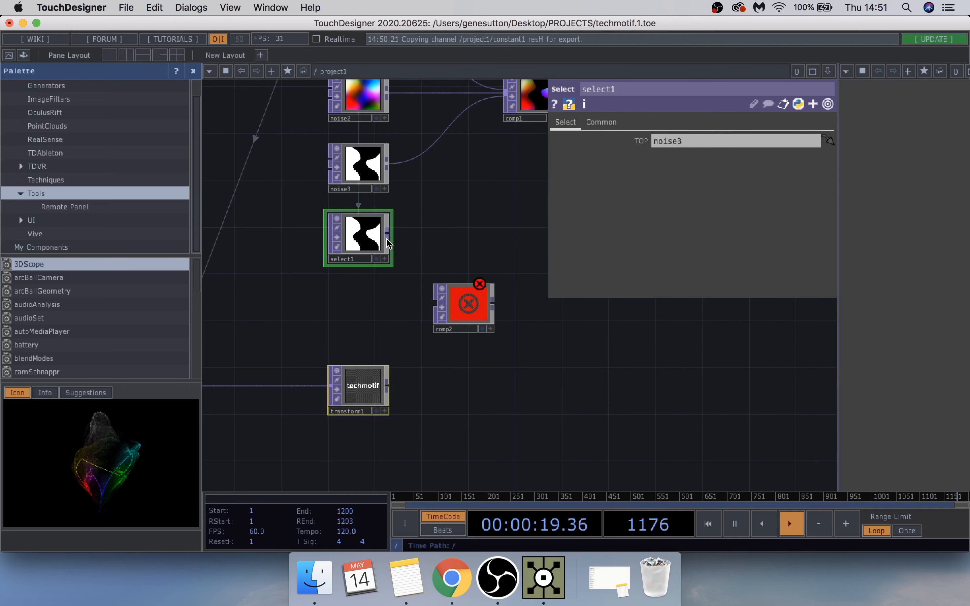
click(423, 309)
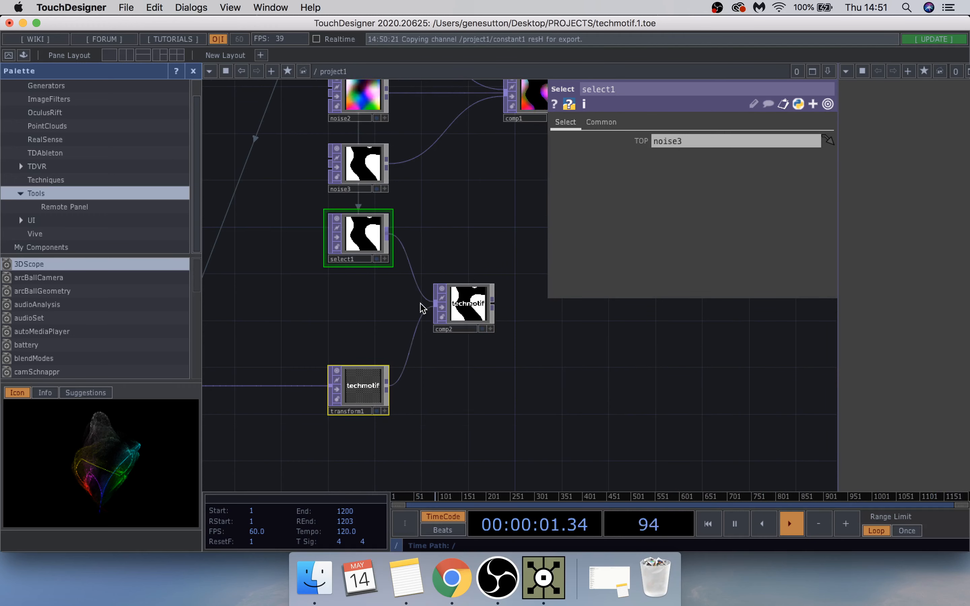
scroll(456, 302, up, 3)
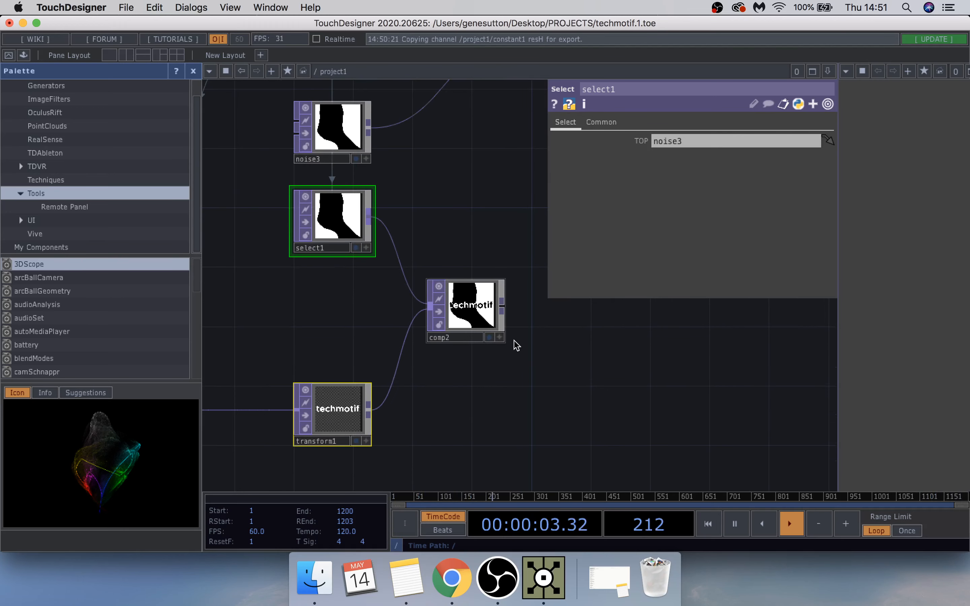
Add a Blur TOP on comp2's output and set its filter size to 27.
drag(518, 379, 446, 368)
scroll(396, 294, up, 3)
scroll(395, 293, up, 2)
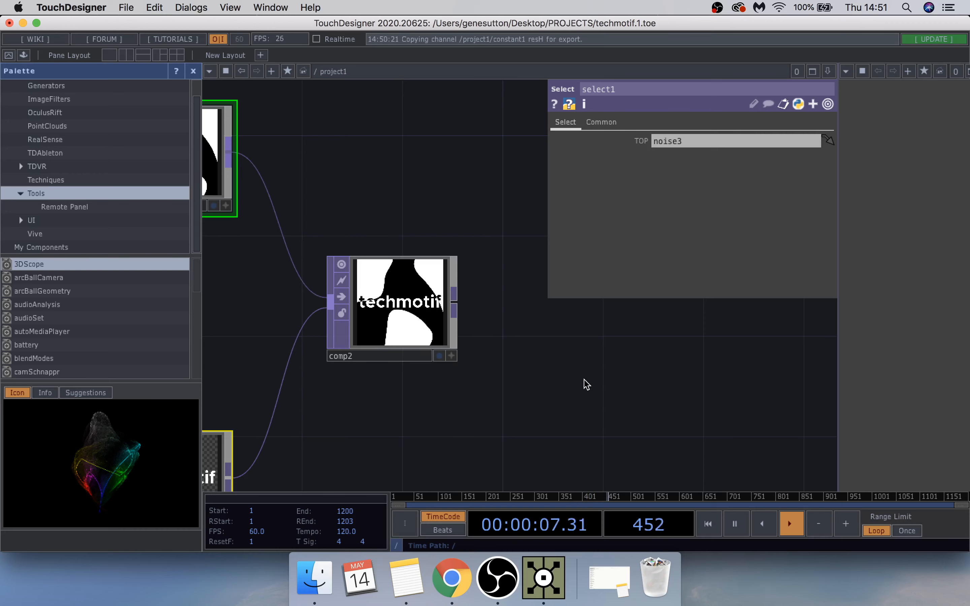
scroll(606, 347, down, 3)
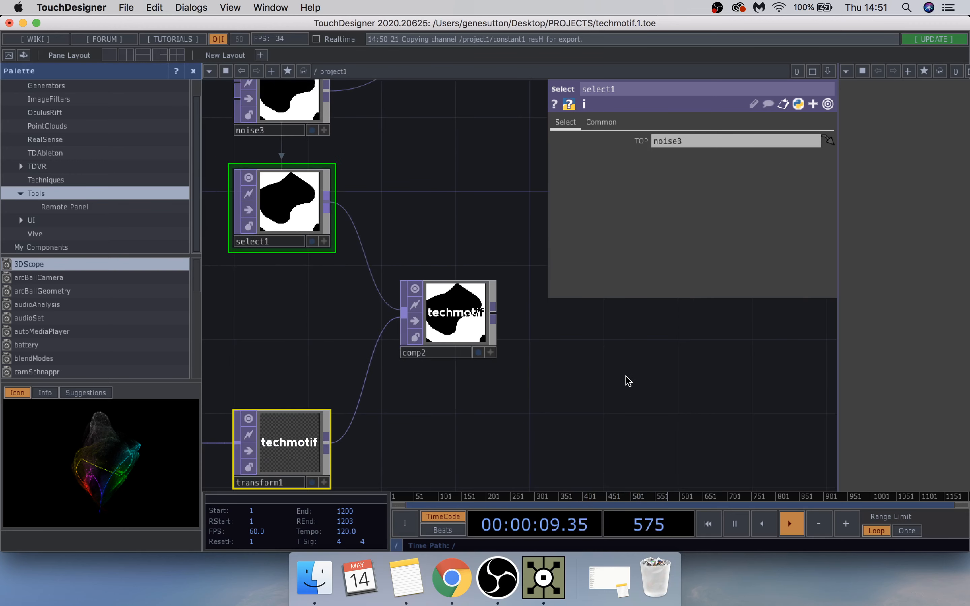
drag(626, 379, 475, 385)
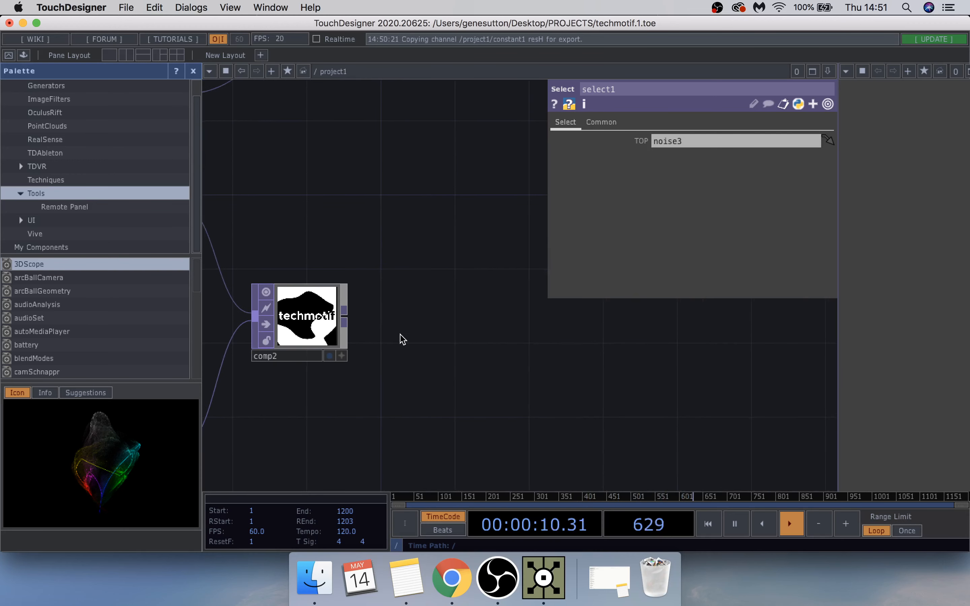
right_click(345, 323)
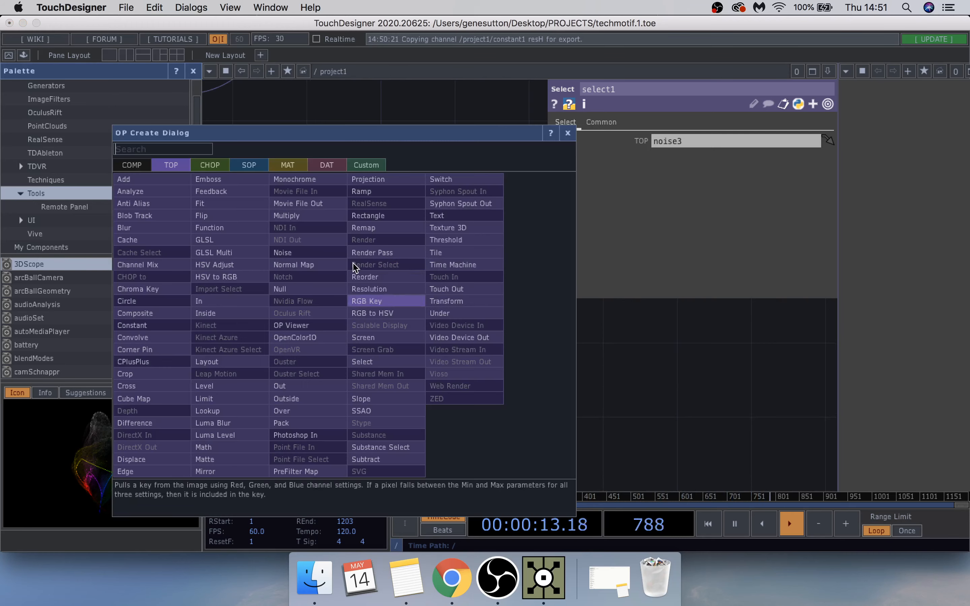
text(blur)
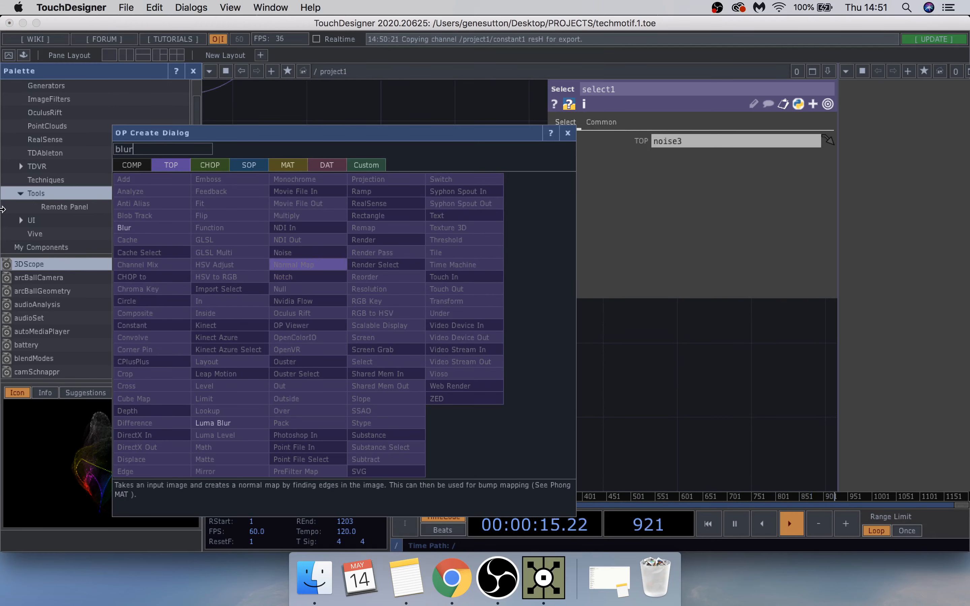
click(186, 228)
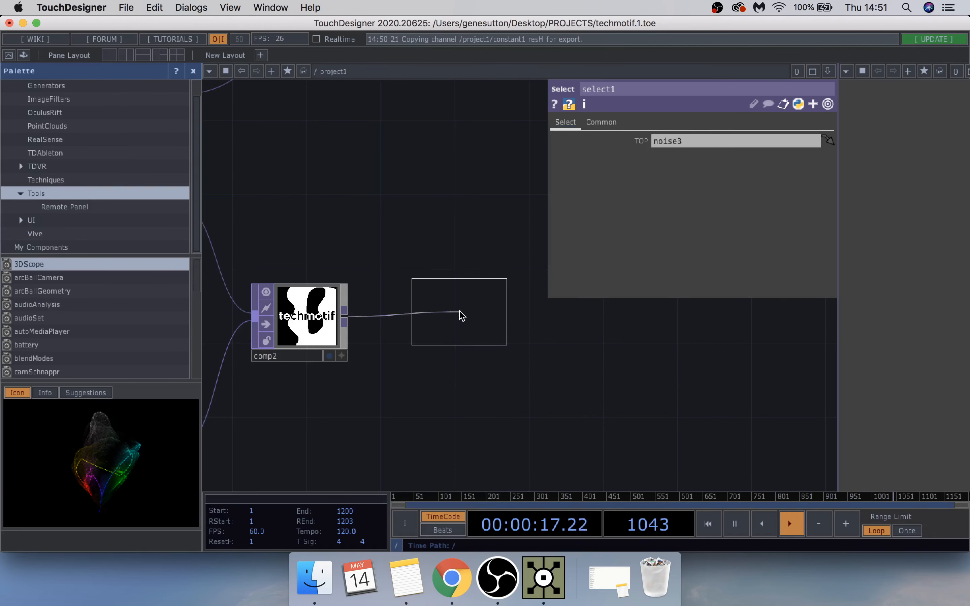
click(462, 323)
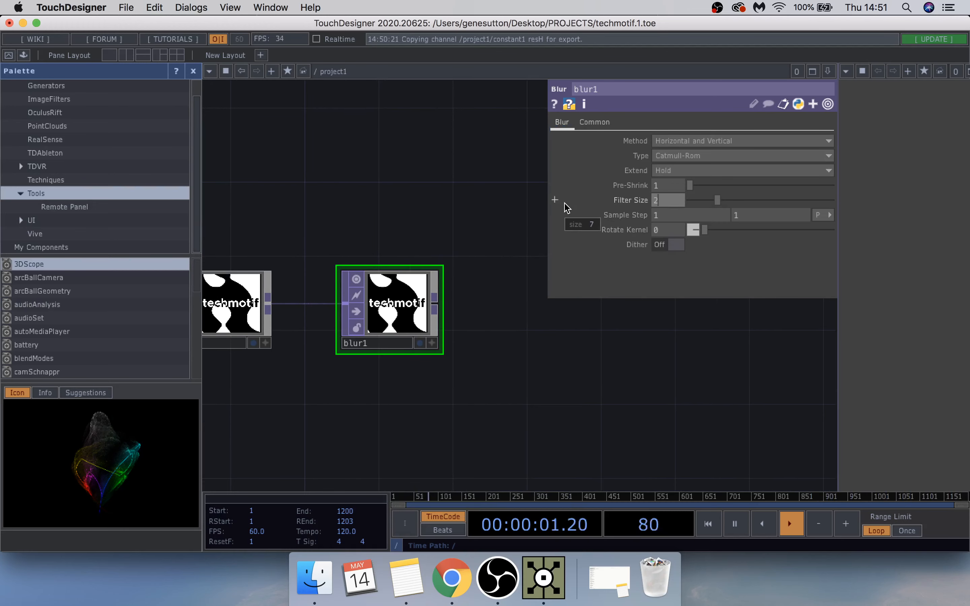
text(27)
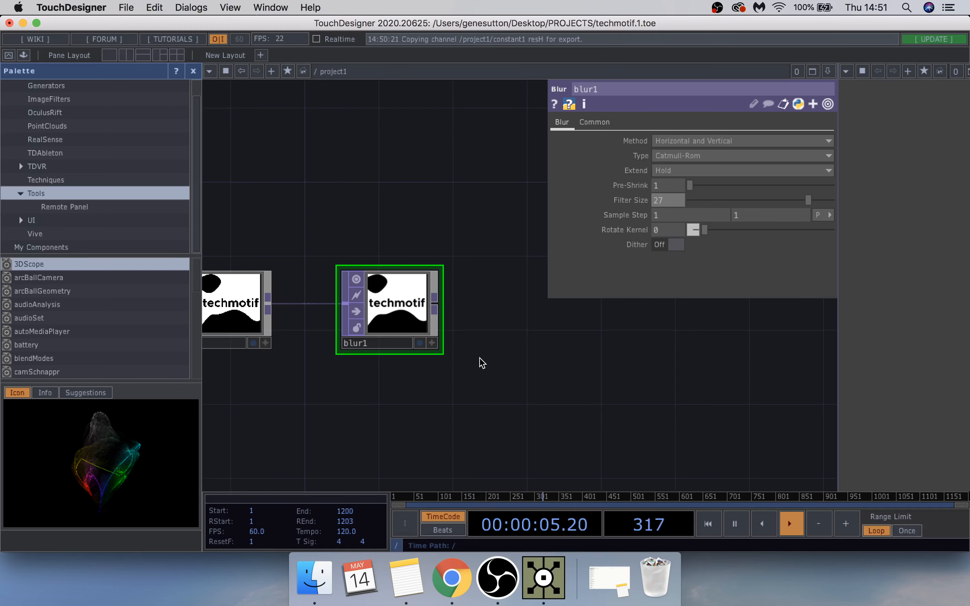
Add an Edge TOP on blur1's output, placing it beside that node.
right_click(439, 300)
text(ed)
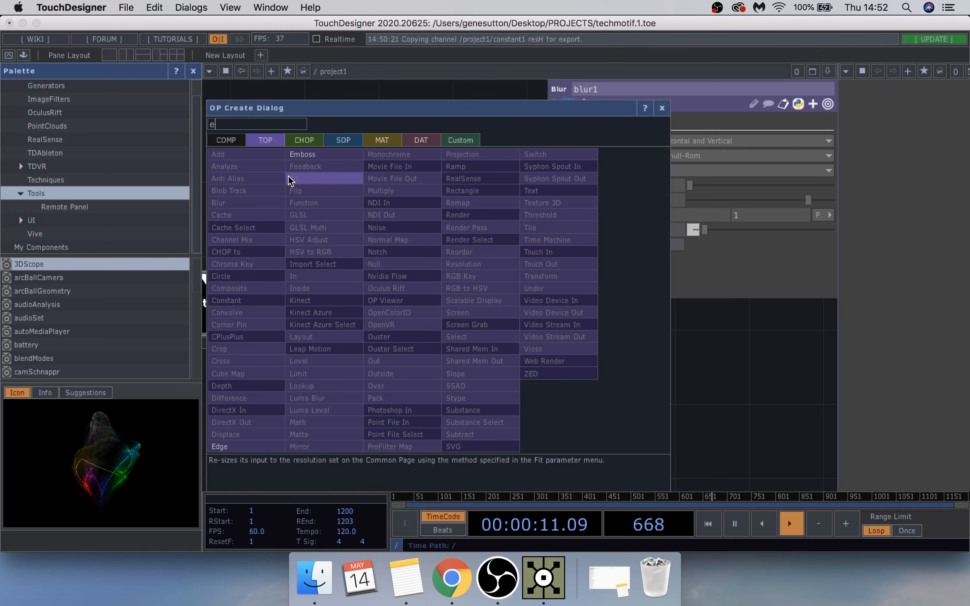
click(234, 447)
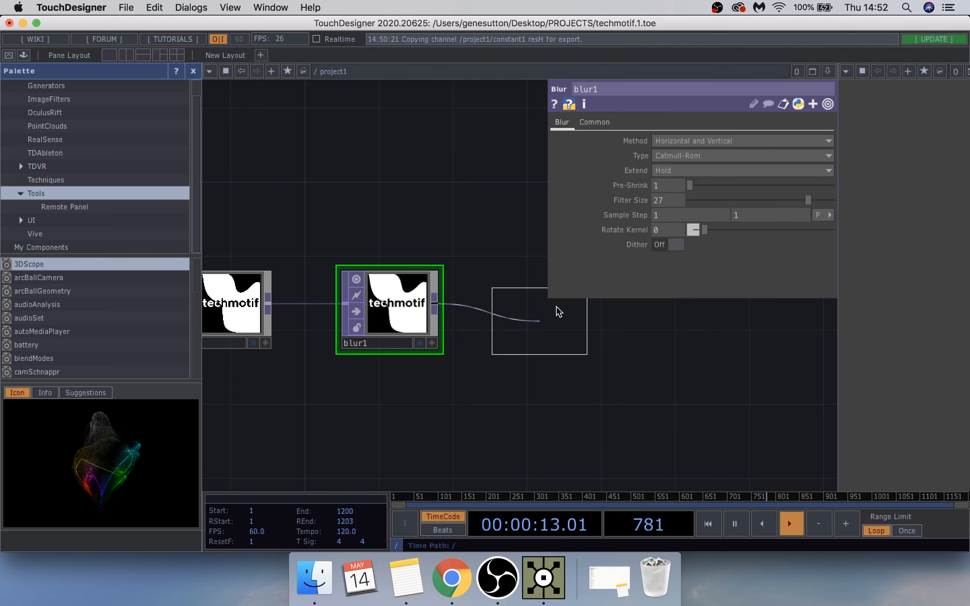
click(542, 323)
scroll(513, 362, right, 5)
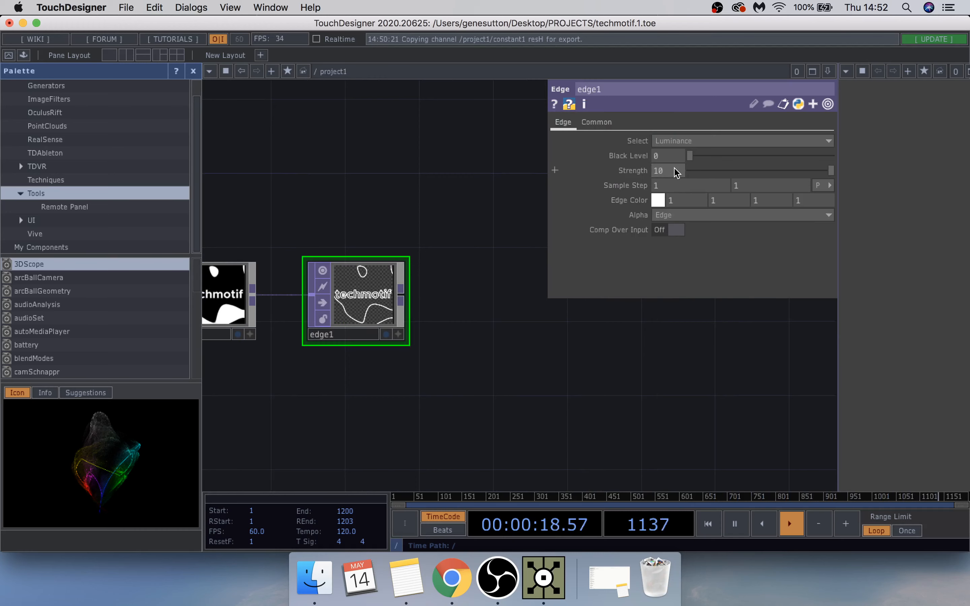
Set both sample step values of edge1 to 5.
click(671, 188)
text(5)
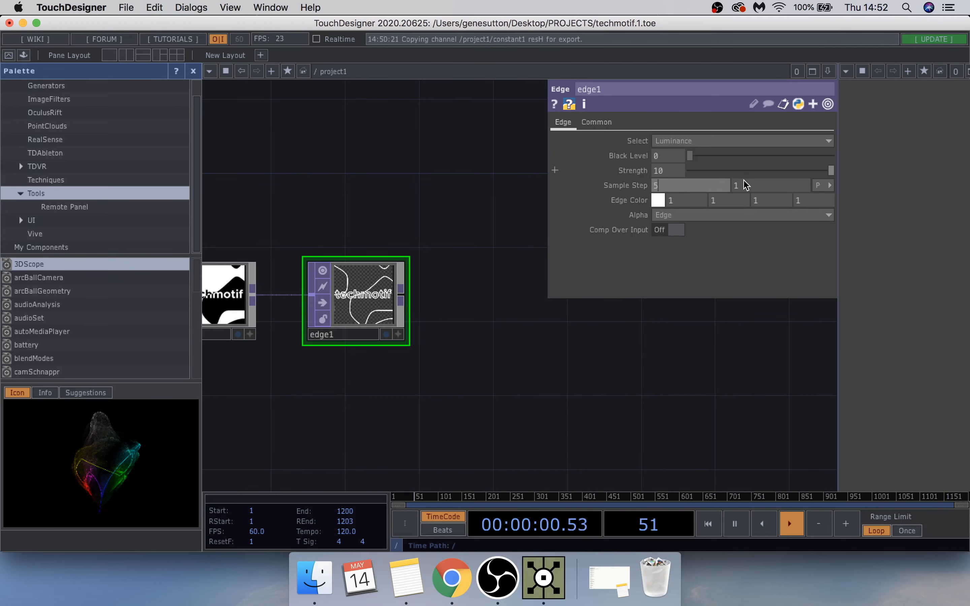
click(744, 183)
key(BackSpace)
text(5)
key(Return)
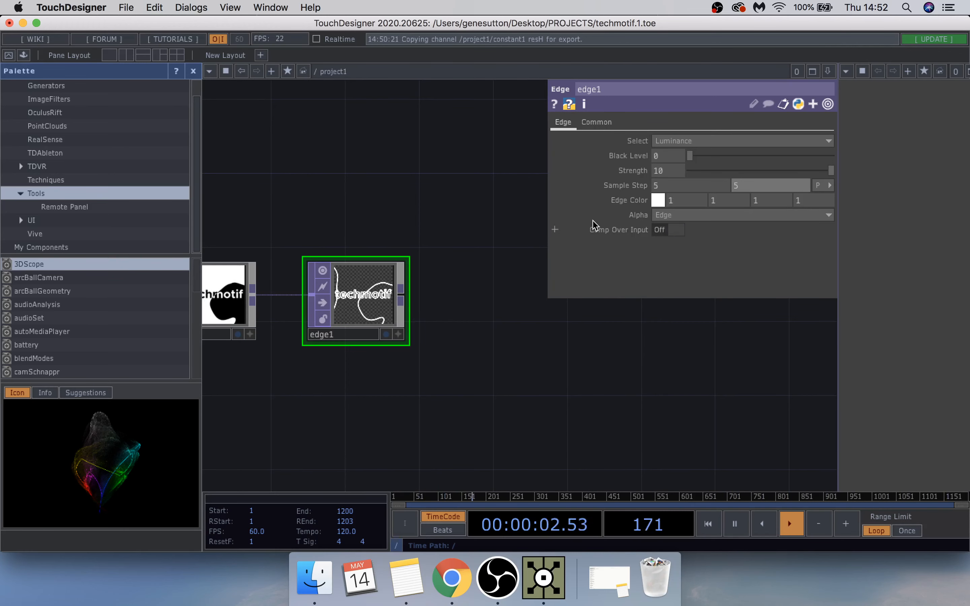
Move comp1 farther from the noise nodes, past edge1, and connect edge1's output to comp1's input.
scroll(312, 307, up, 2)
drag(319, 415, 392, 400)
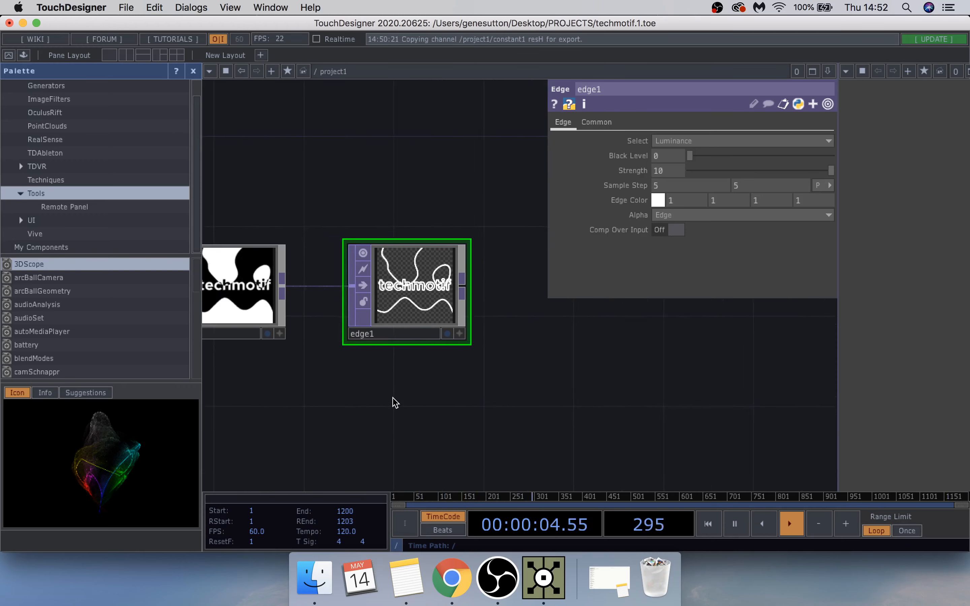
scroll(393, 398, down, 3)
scroll(395, 392, down, 1)
drag(453, 259, 460, 355)
scroll(328, 192, down, 3)
scroll(328, 191, down, 1)
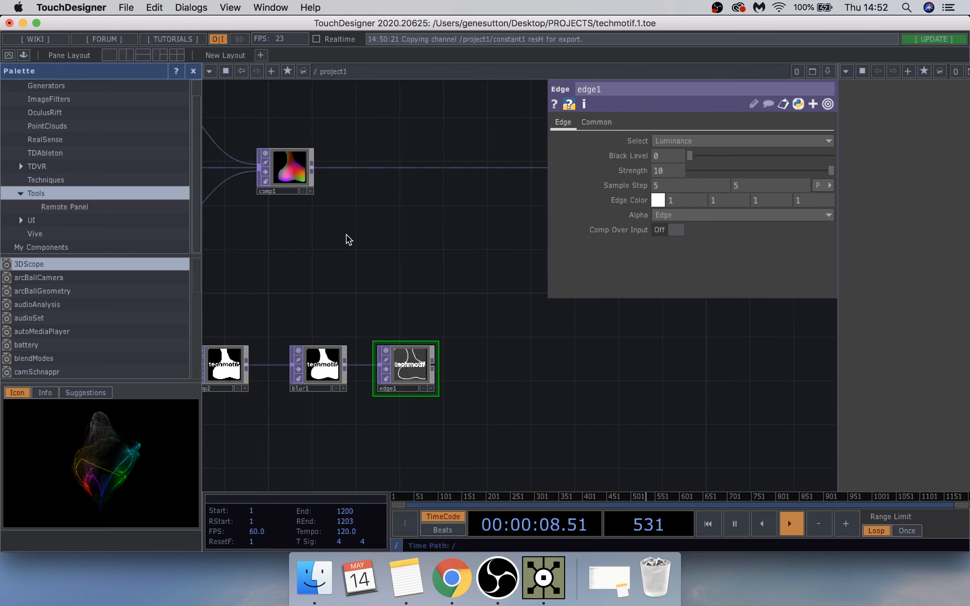
drag(288, 179, 506, 174)
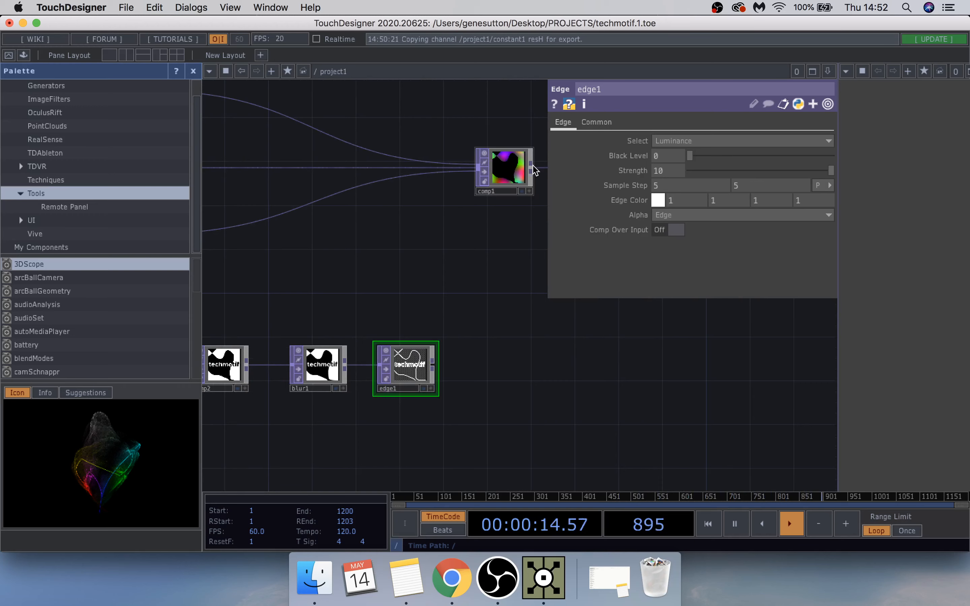
drag(510, 366, 415, 358)
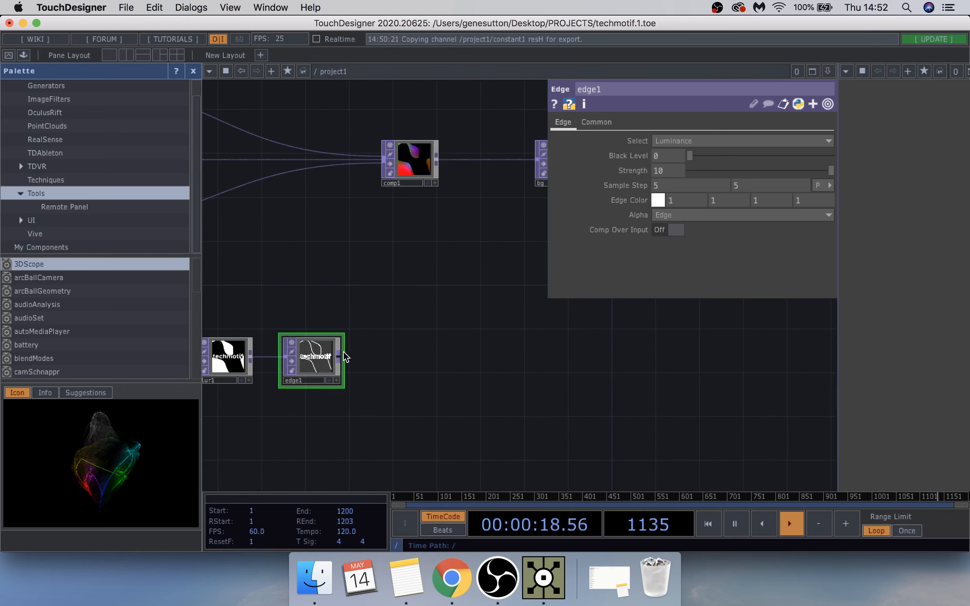
drag(341, 357, 381, 182)
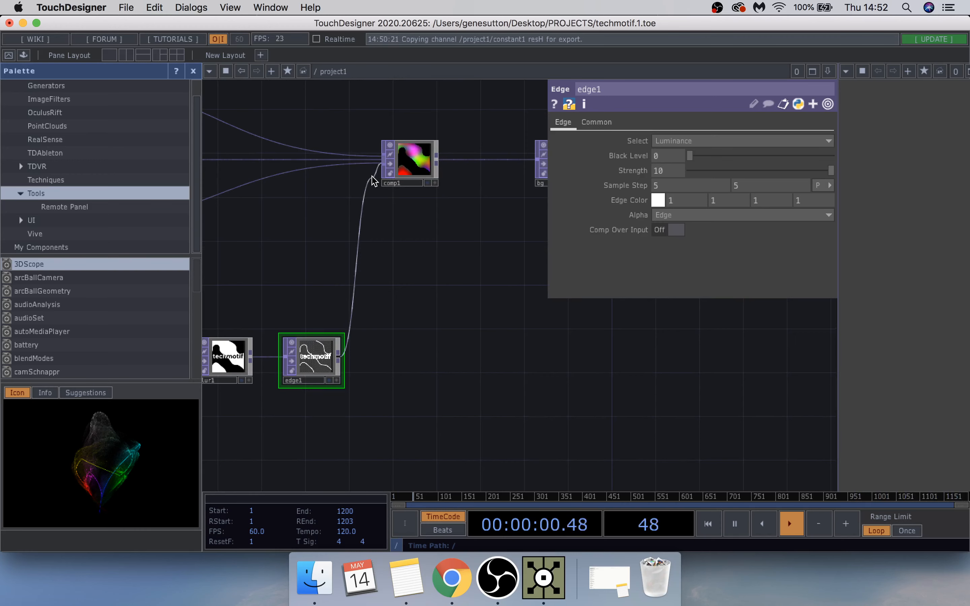
scroll(401, 164, up, 5)
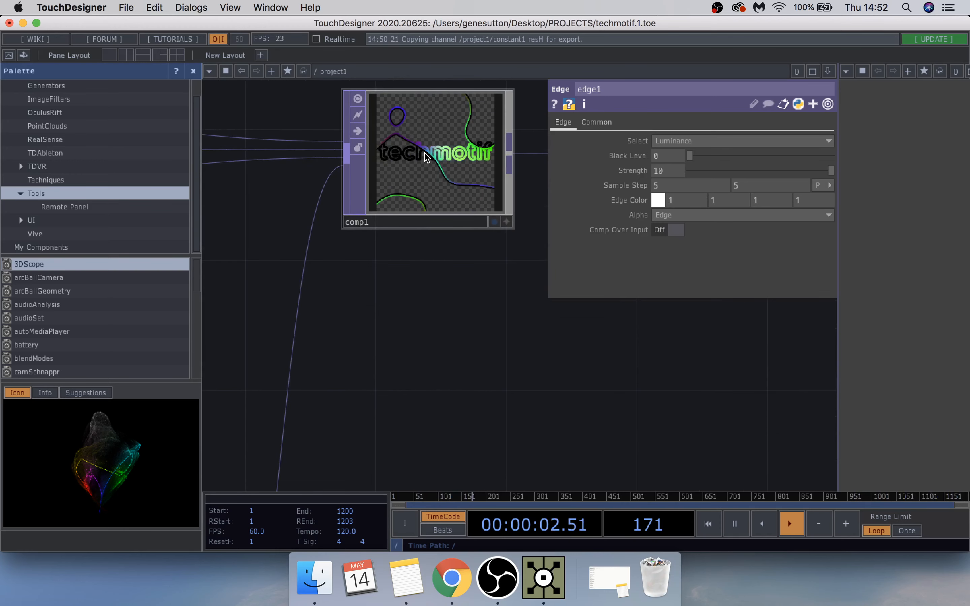
scroll(425, 152, up, 1)
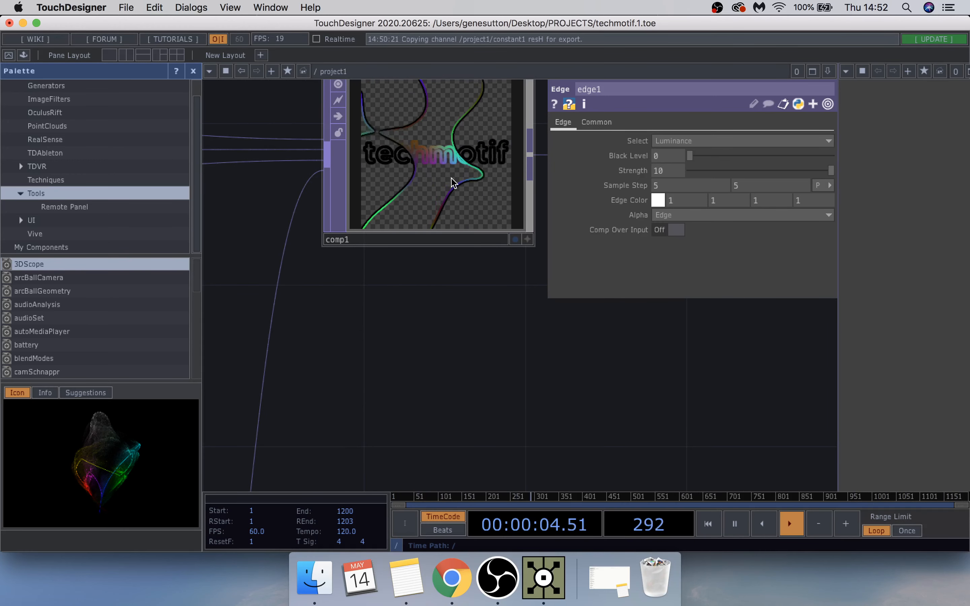
Move bg farther from comp1 and insert a Lookup TOP on the wire between the two nodes.
scroll(346, 319, down, 5)
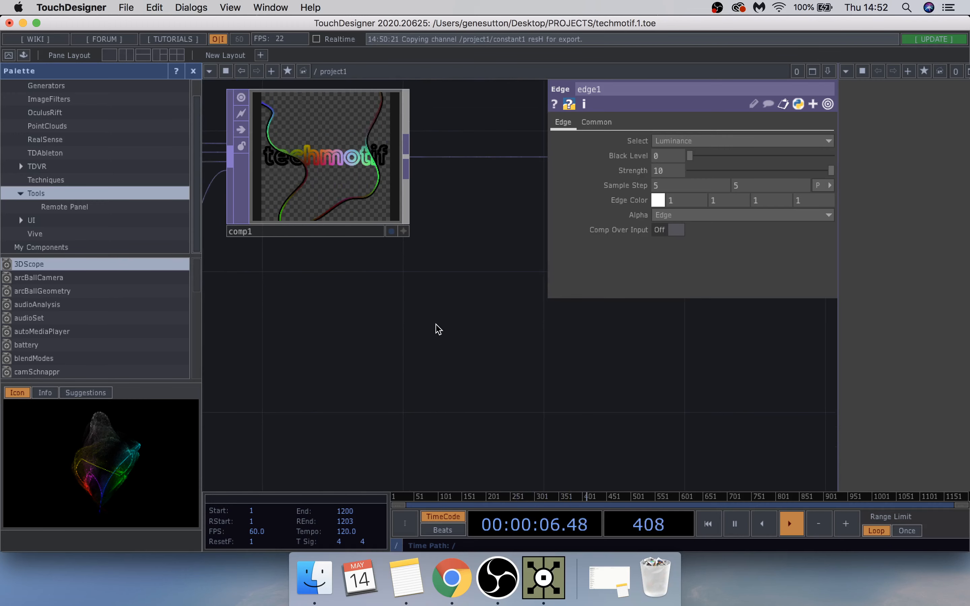
scroll(452, 328, down, 5)
drag(507, 333, 669, 302)
scroll(443, 274, up, 3)
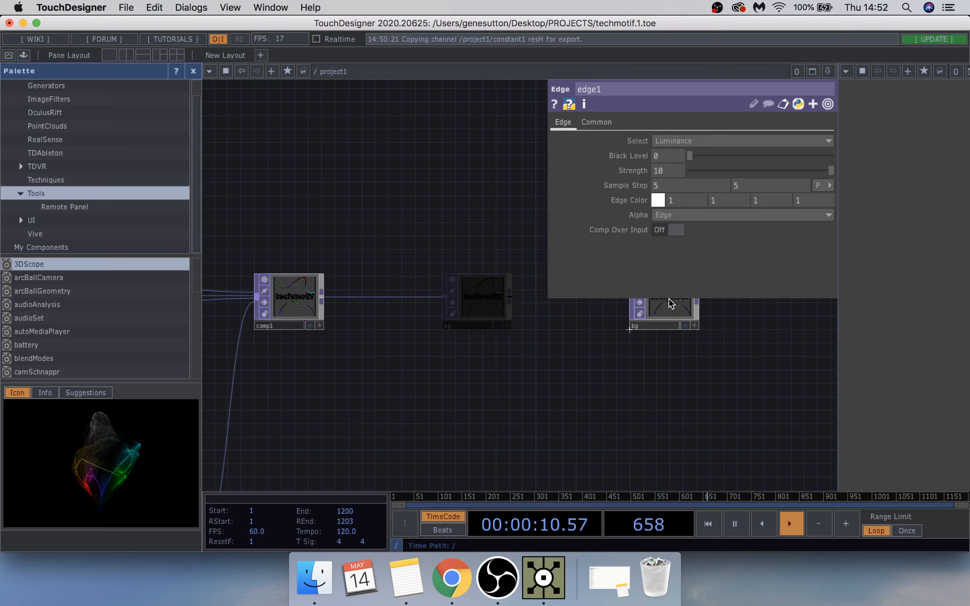
right_click(440, 298)
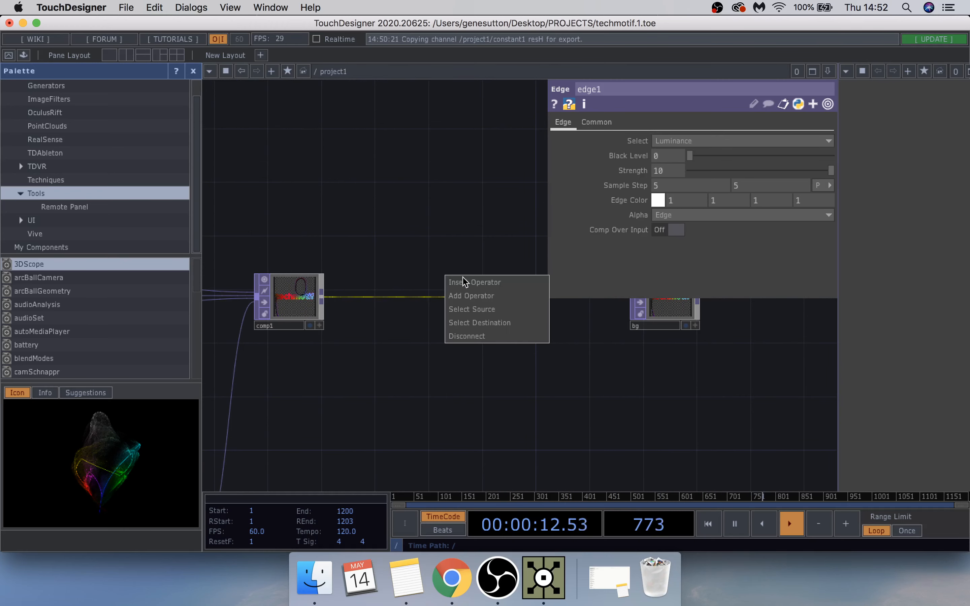
click(487, 282)
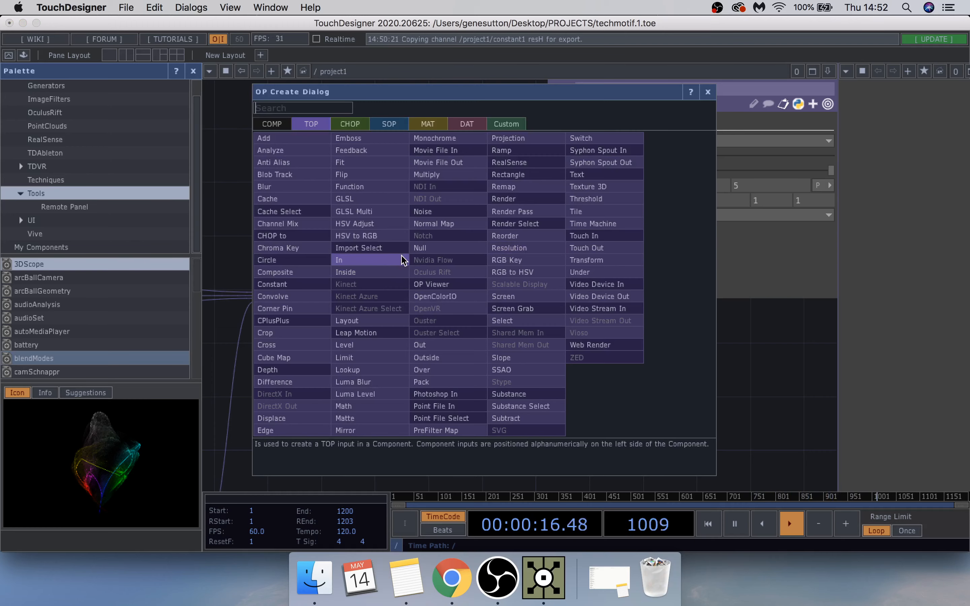
text(lo)
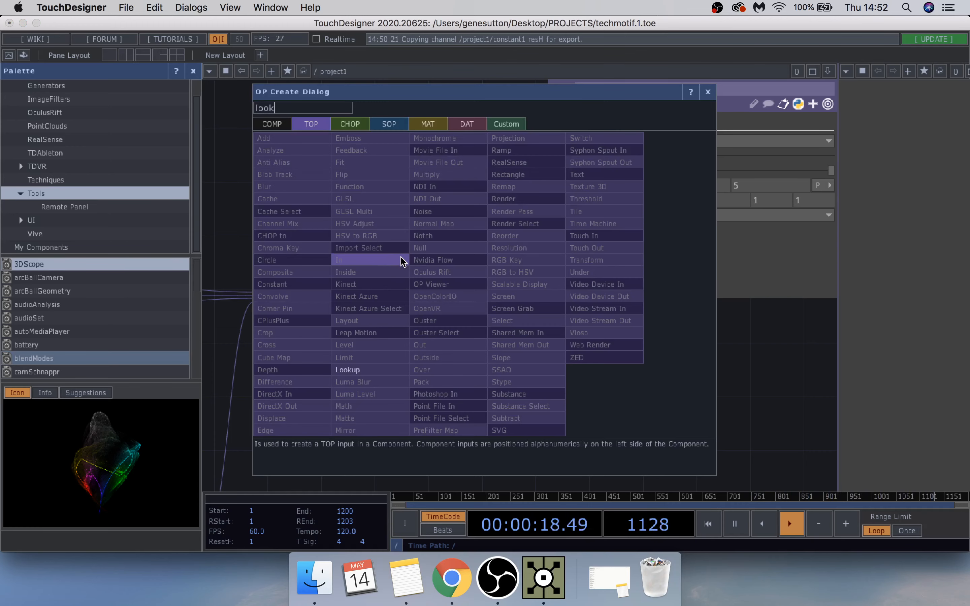
text(ok)
click(379, 369)
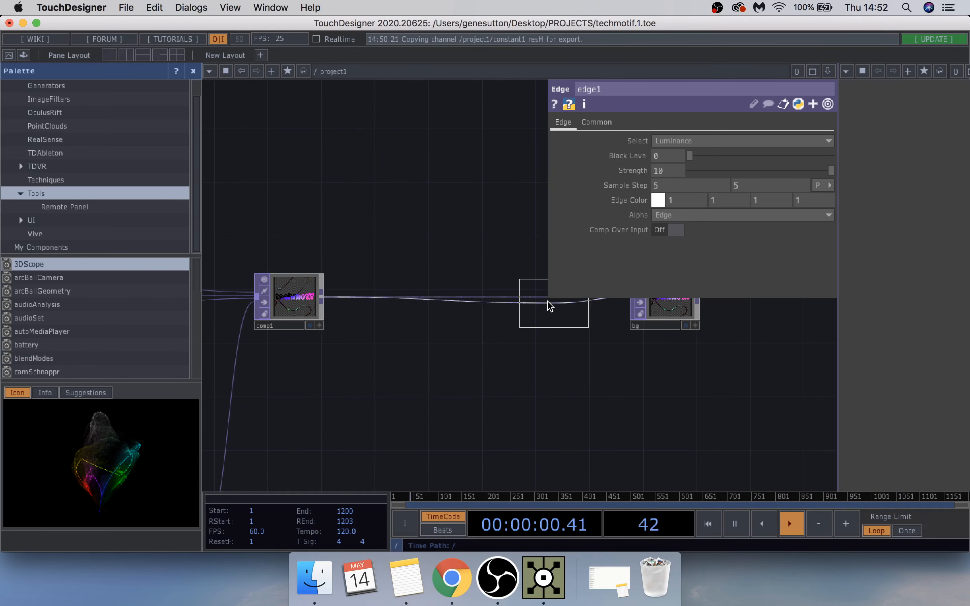
click(529, 299)
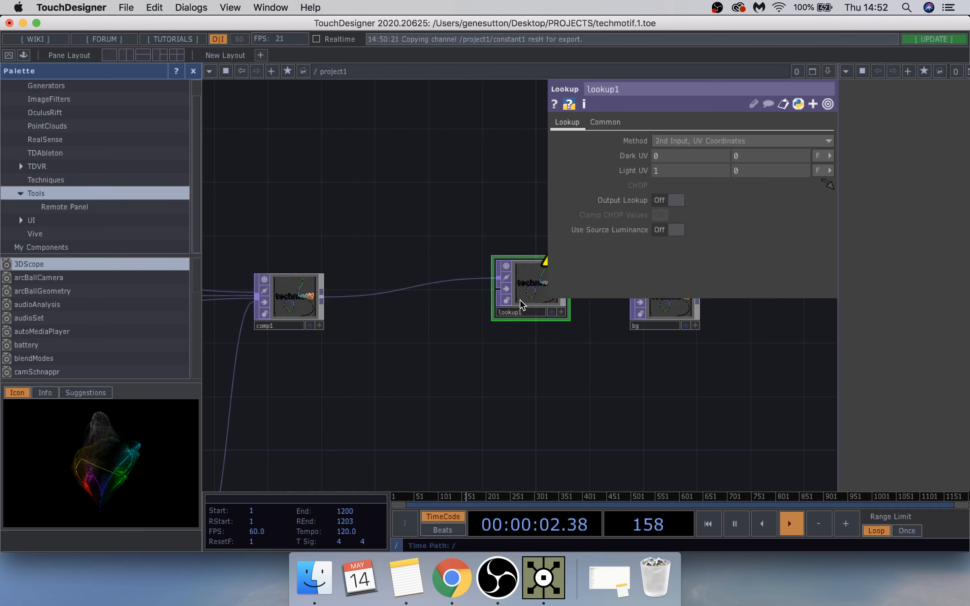
Add a Ramp TOP feeding lookup1's second input, placed below the wire coming from comp1.
scroll(521, 305, up, 2)
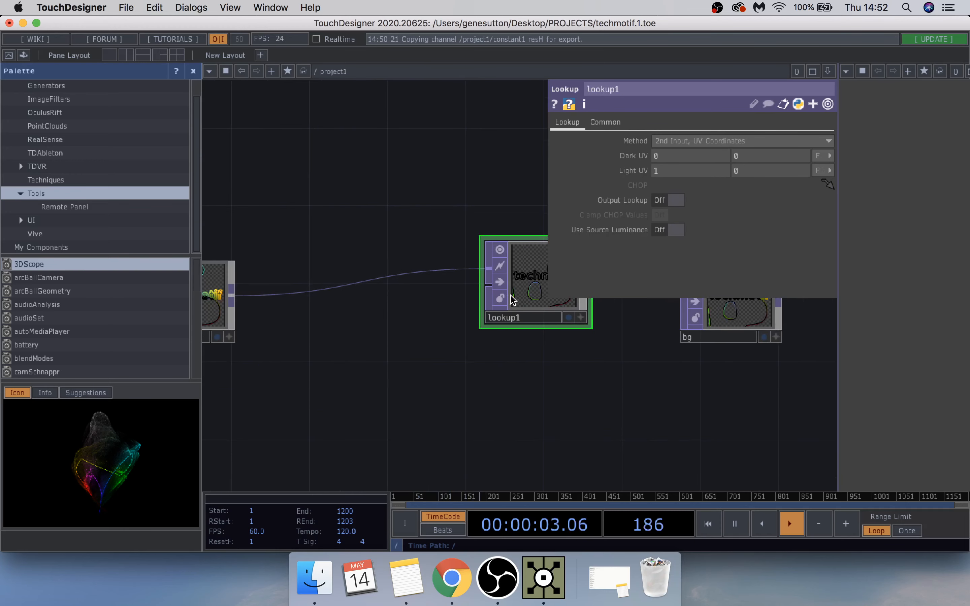
click(490, 296)
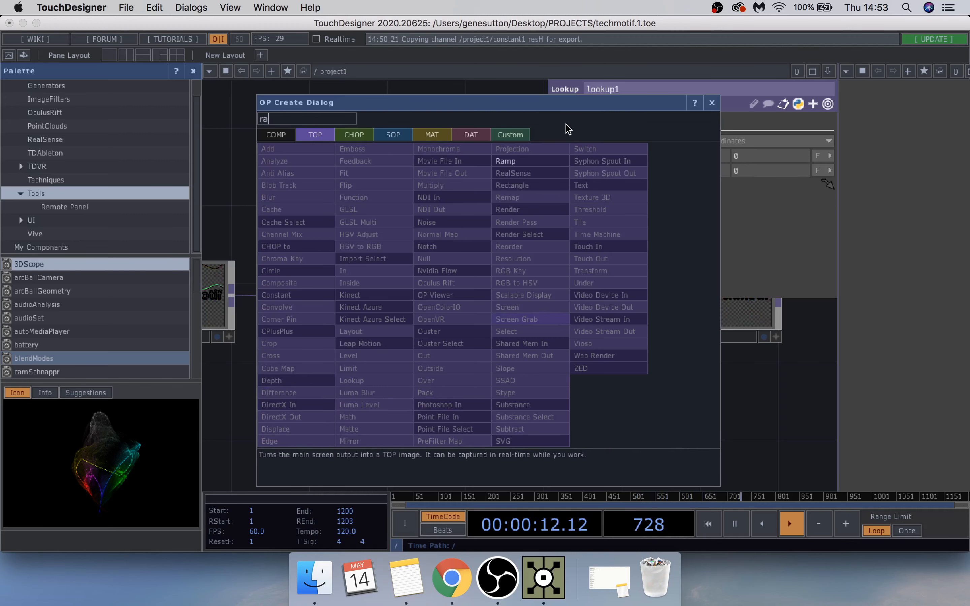
click(516, 163)
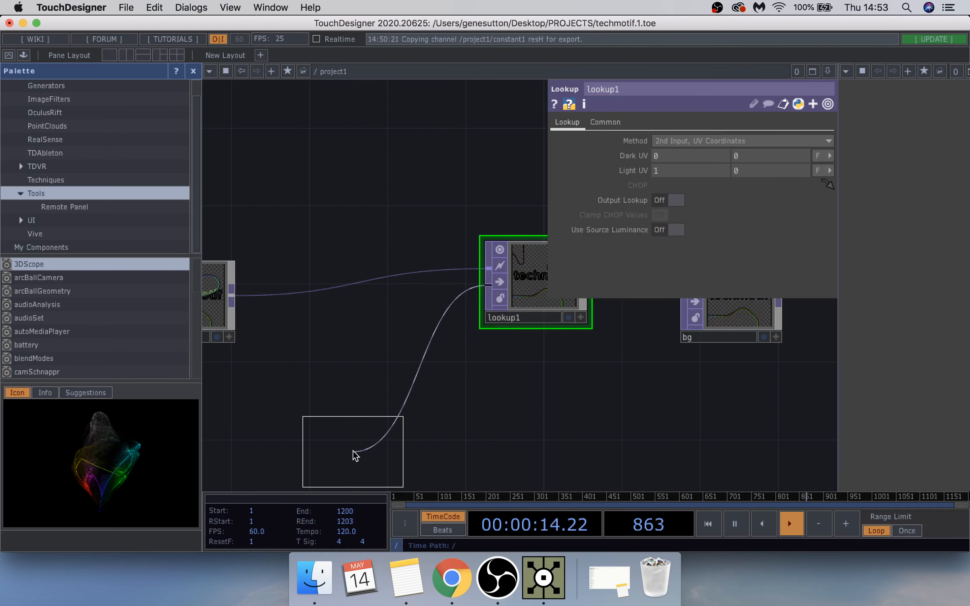
click(353, 455)
drag(497, 414, 433, 377)
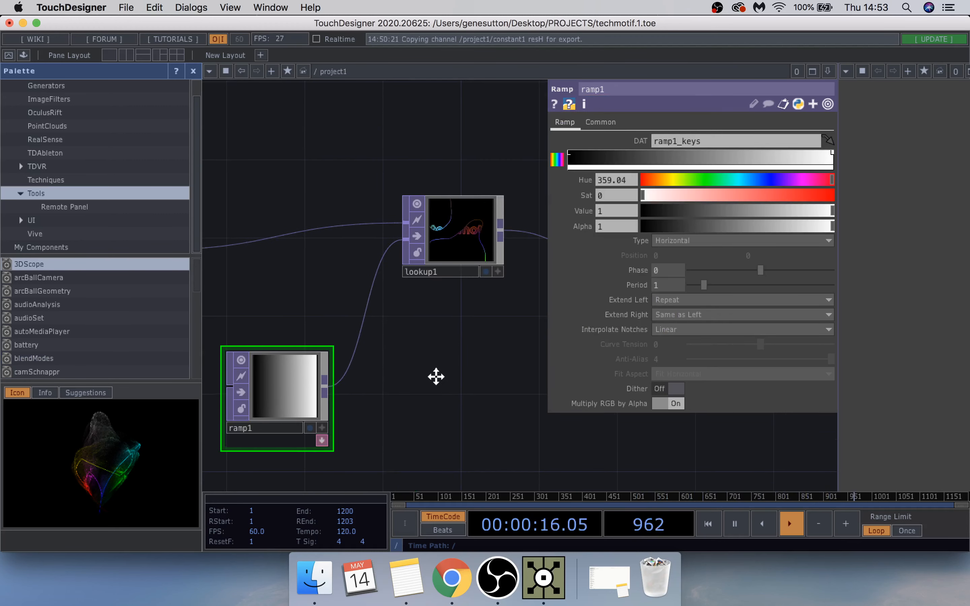
scroll(430, 245, up, 3)
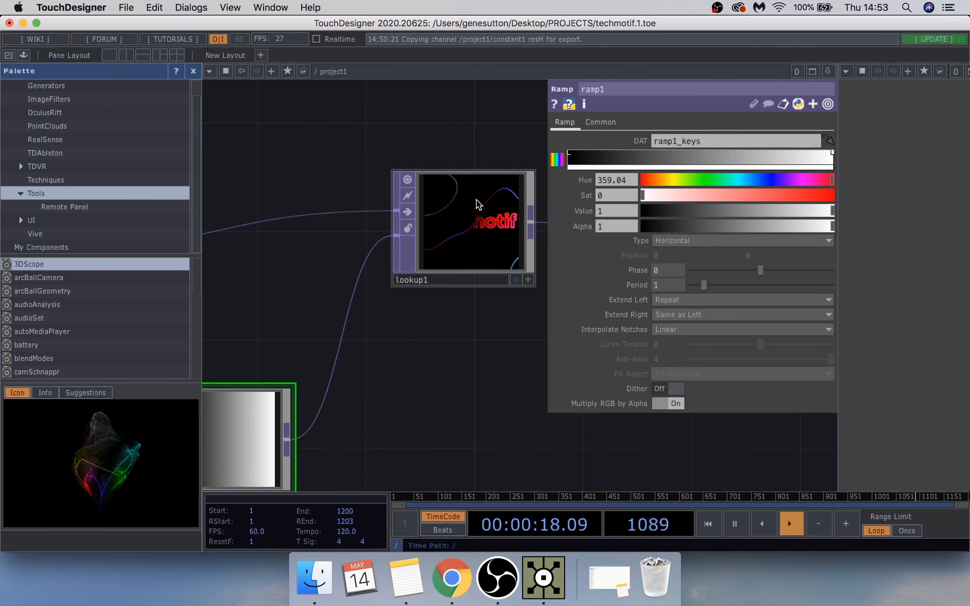
scroll(442, 314, down, 3)
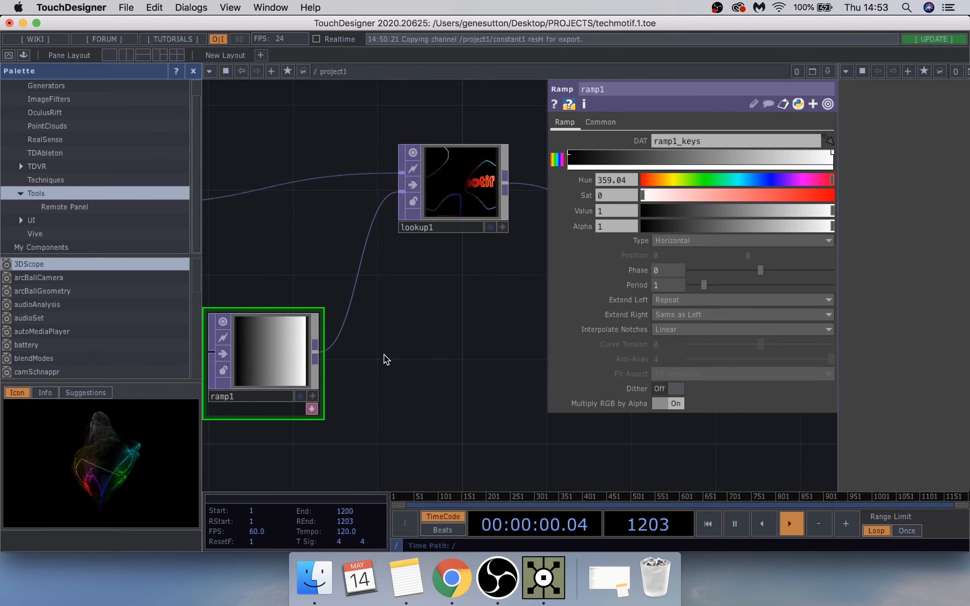
scroll(461, 360, down, 5)
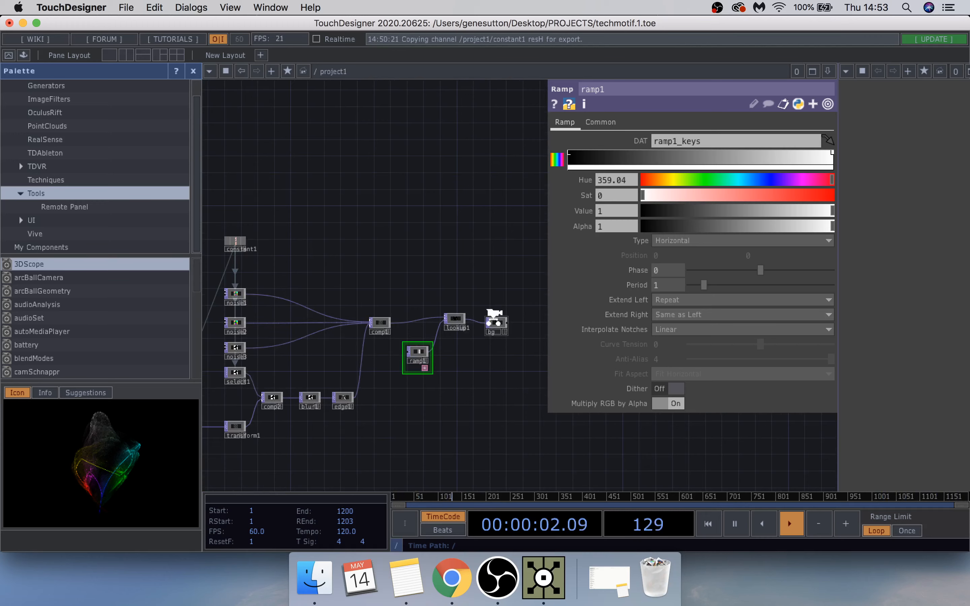
scroll(494, 320, up, 5)
drag(509, 326, 509, 327)
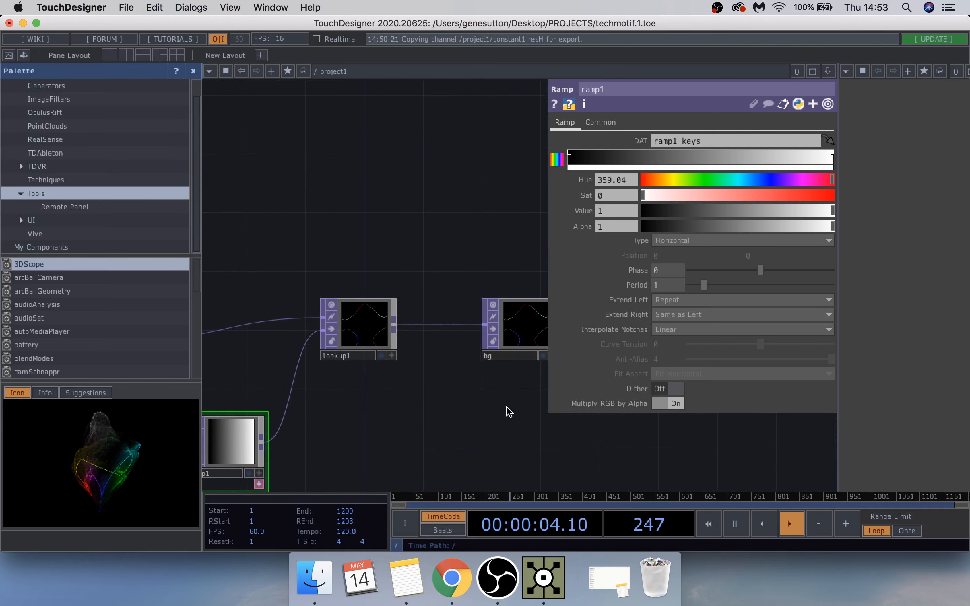
Display bg's output as the backdrop of the project1 network.
drag(509, 411, 362, 393)
drag(388, 305, 511, 297)
drag(506, 298, 505, 312)
drag(212, 322, 329, 322)
drag(505, 340, 693, 295)
drag(483, 361, 332, 364)
drag(457, 346, 377, 345)
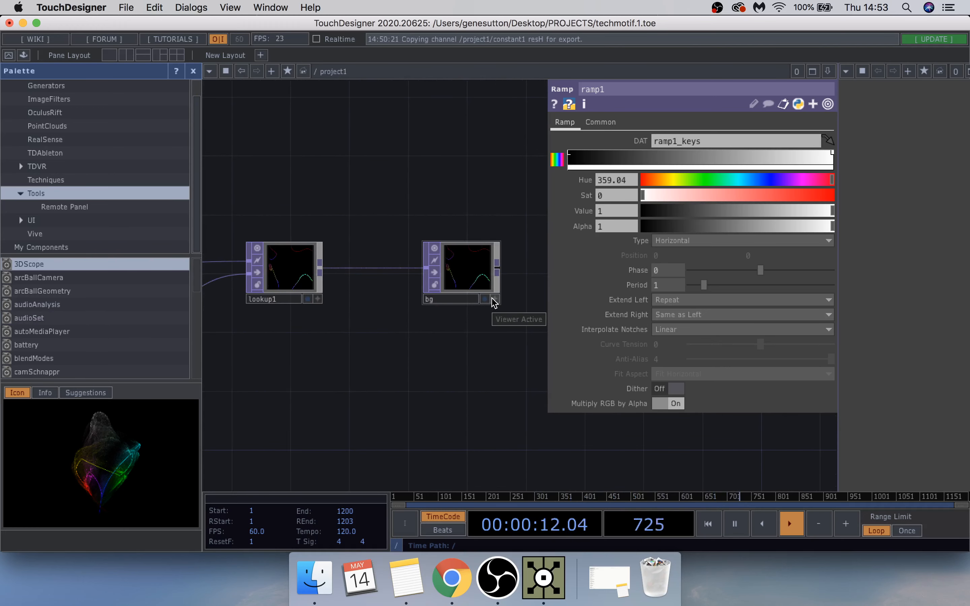
click(485, 299)
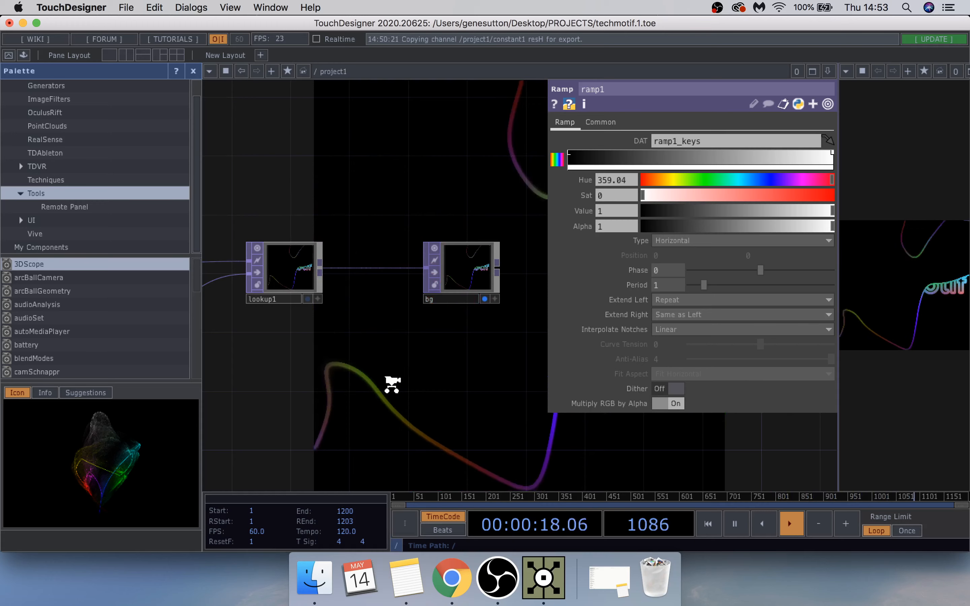
Add a Container COMP to project1, placed above the wire between comp1 and lookup1.
scroll(389, 385, down, 1)
drag(393, 400, 557, 397)
scroll(445, 363, down, 2)
scroll(448, 361, down, 4)
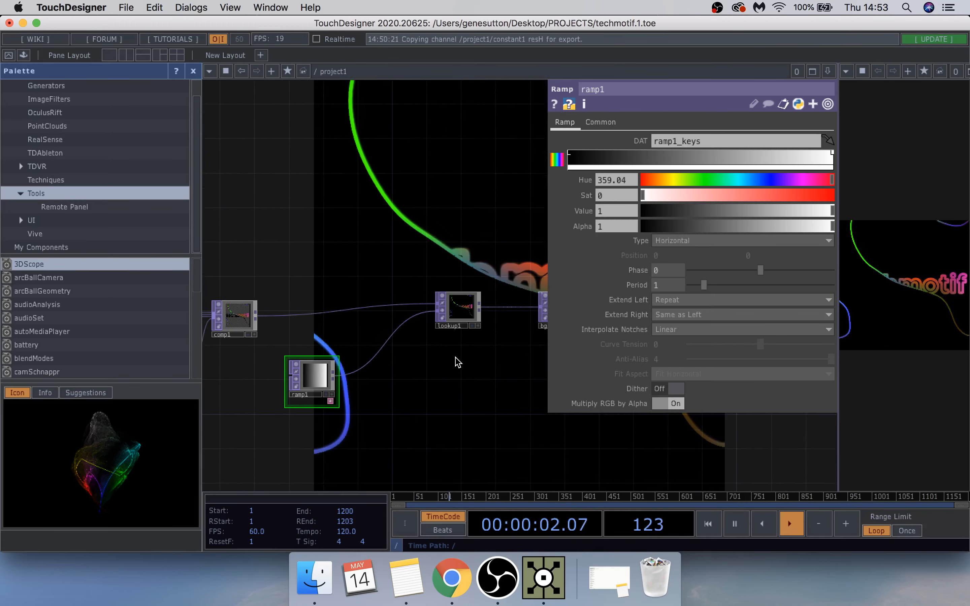
drag(483, 368, 405, 367)
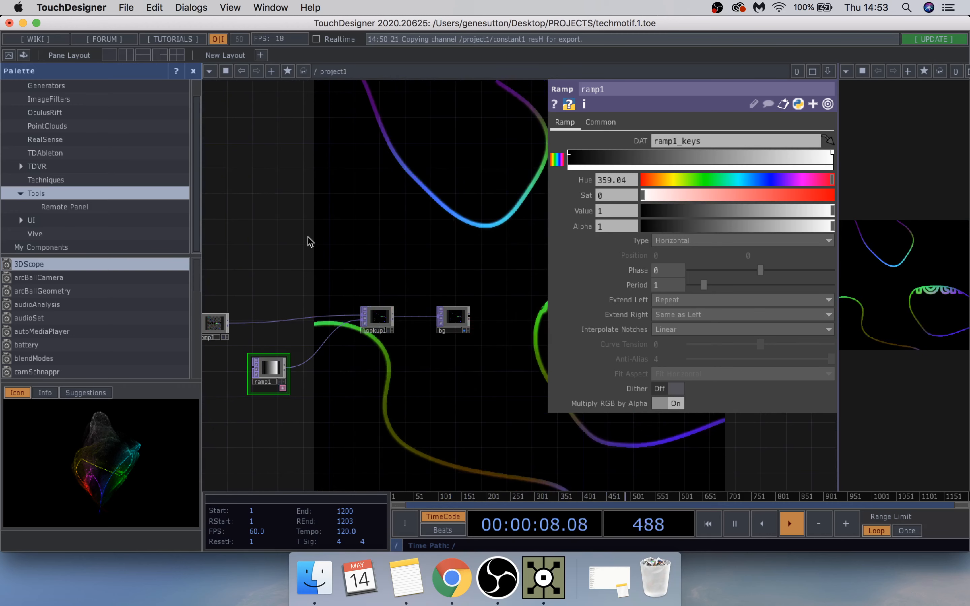
key(Tab)
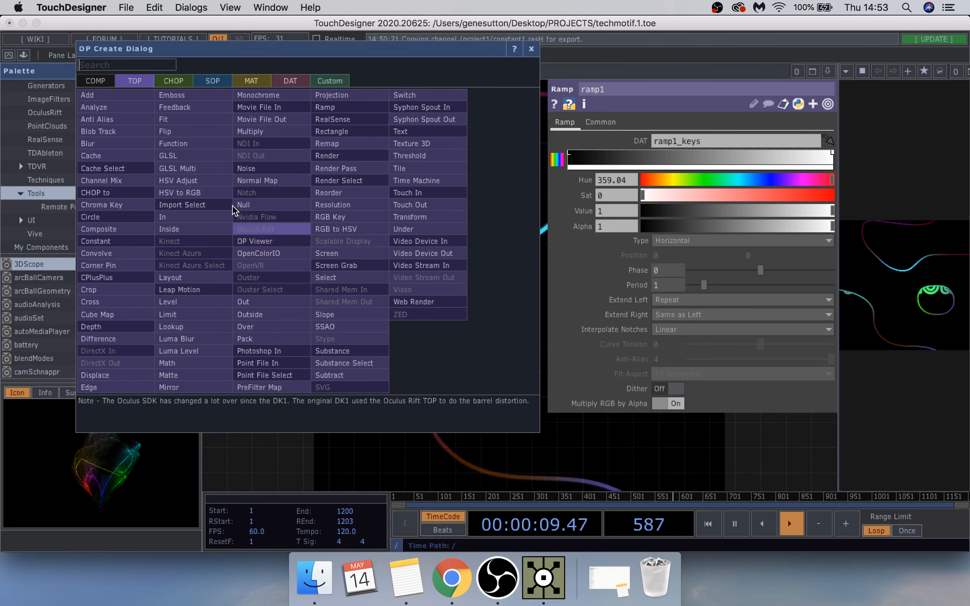
click(95, 80)
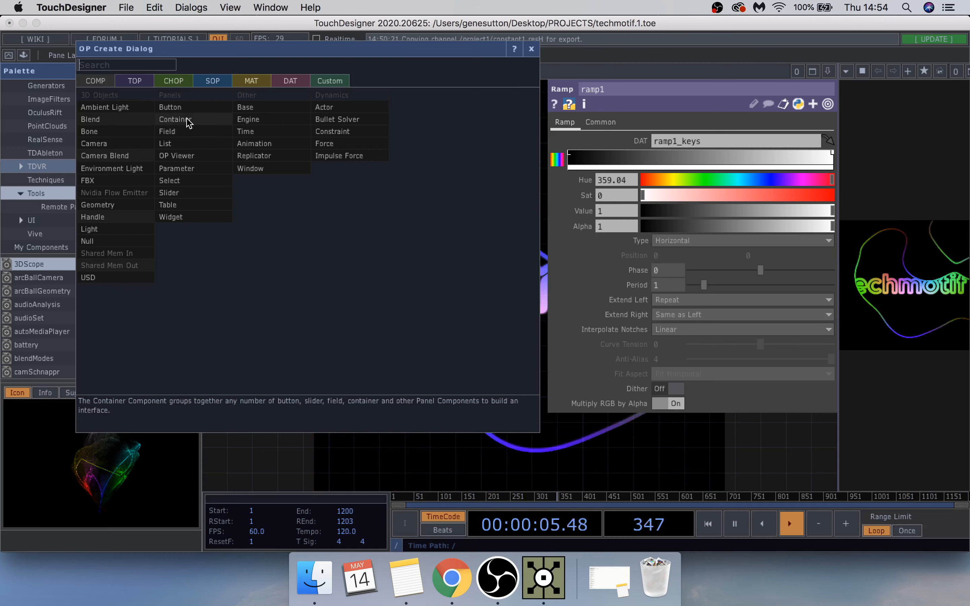
click(175, 120)
click(299, 288)
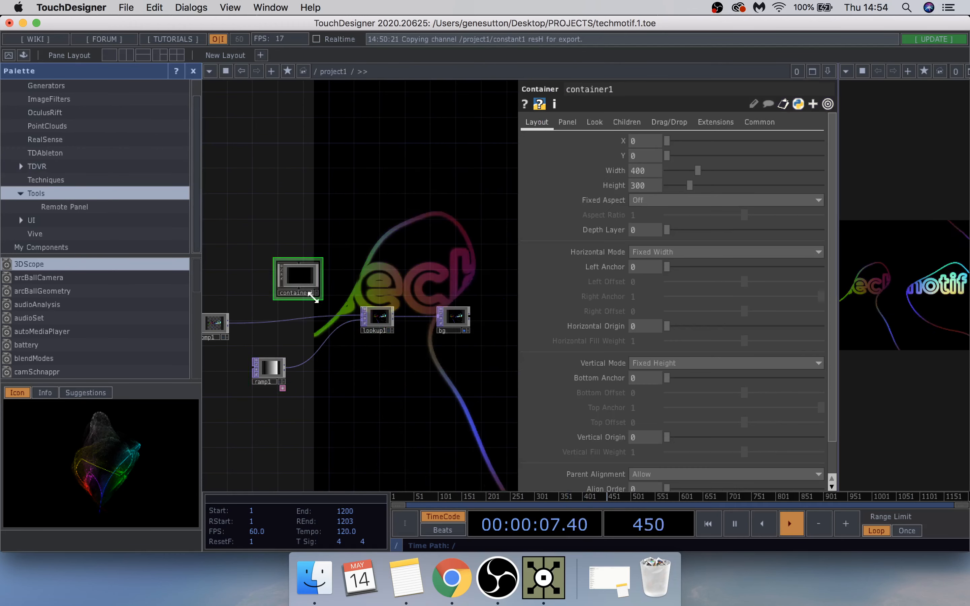
drag(298, 283, 292, 255)
Enter container1 and add an In TOP to its empty network.
scroll(283, 247, up, 10)
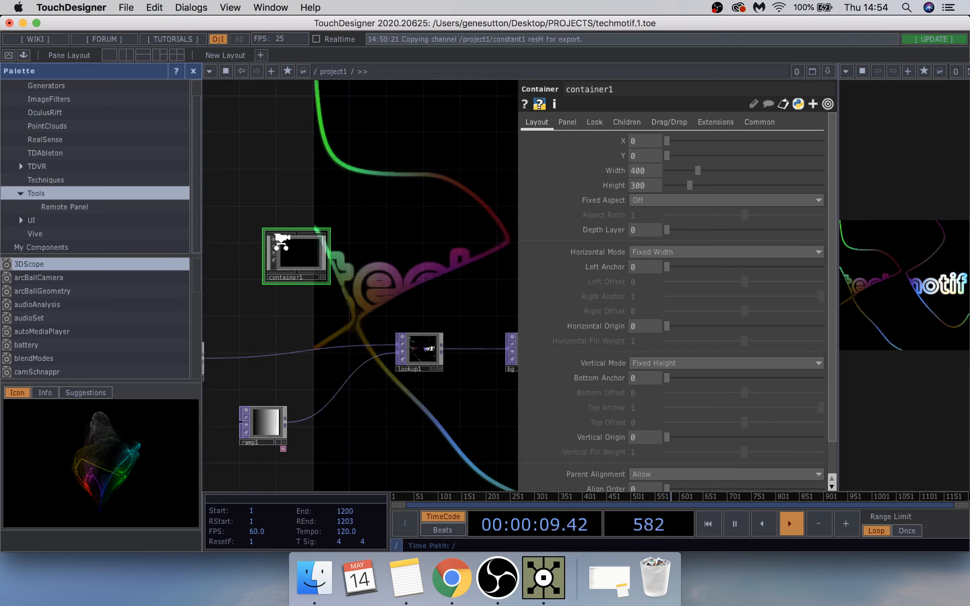
scroll(282, 248, up, 5)
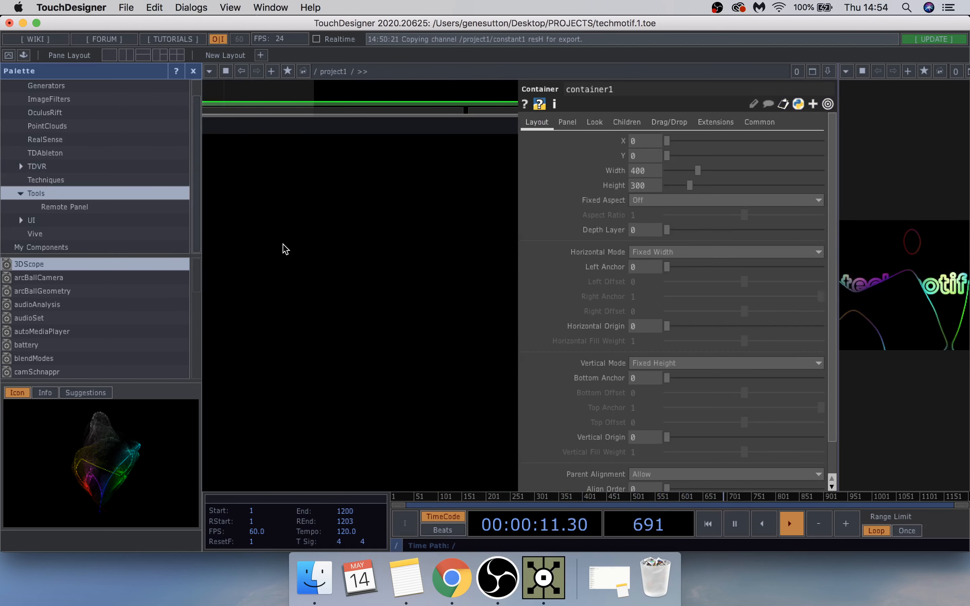
key(Tab)
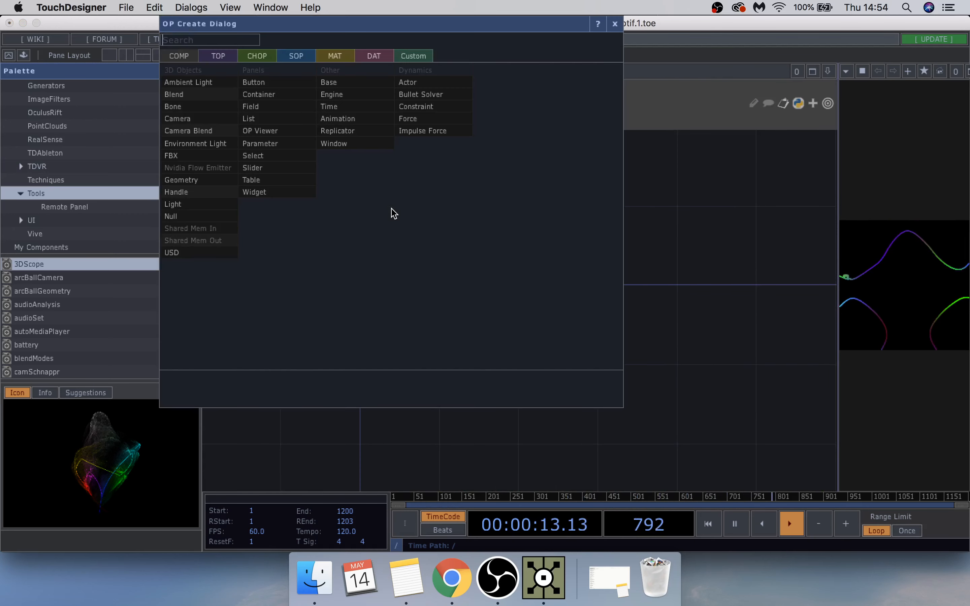
click(255, 58)
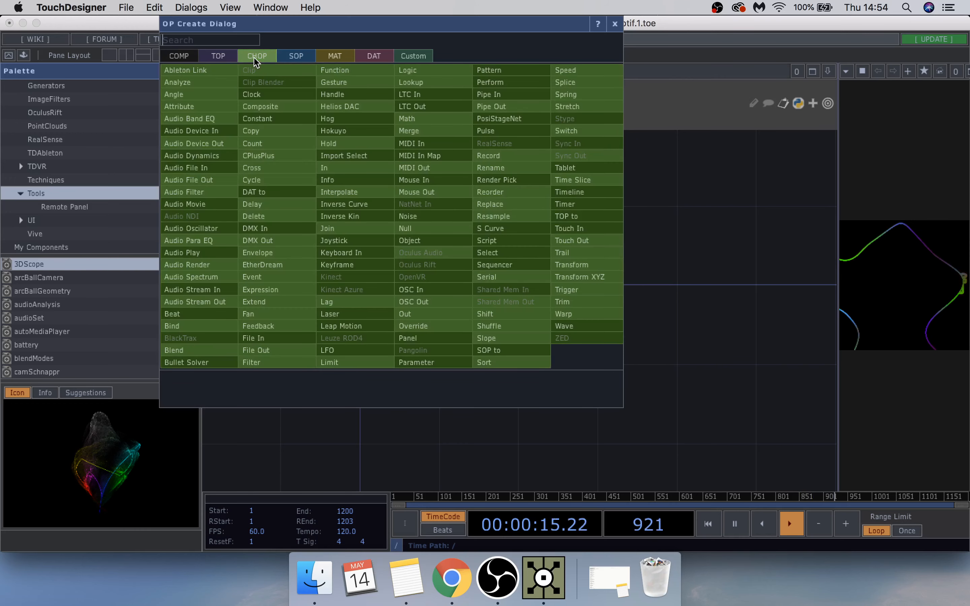
text(in)
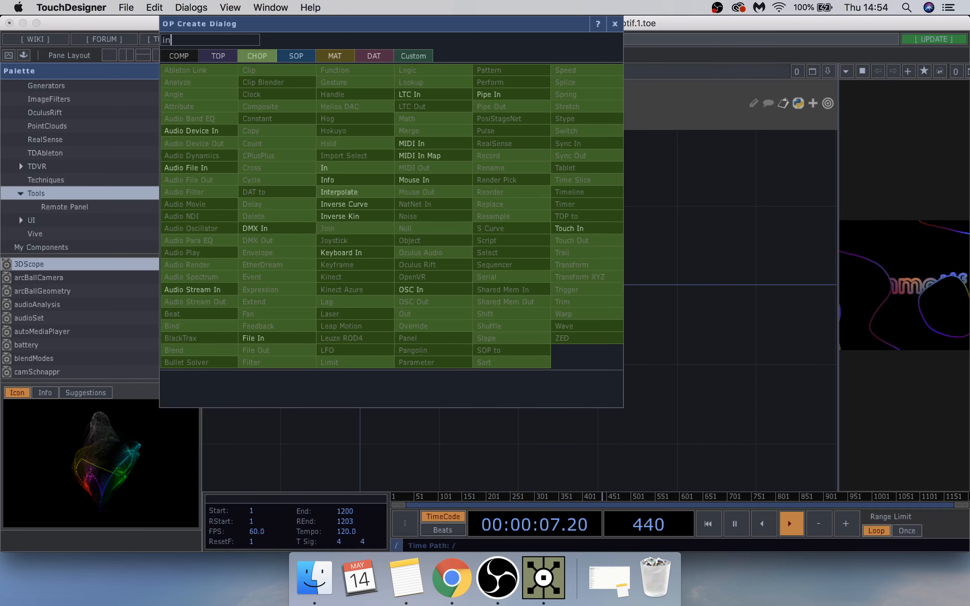
click(219, 60)
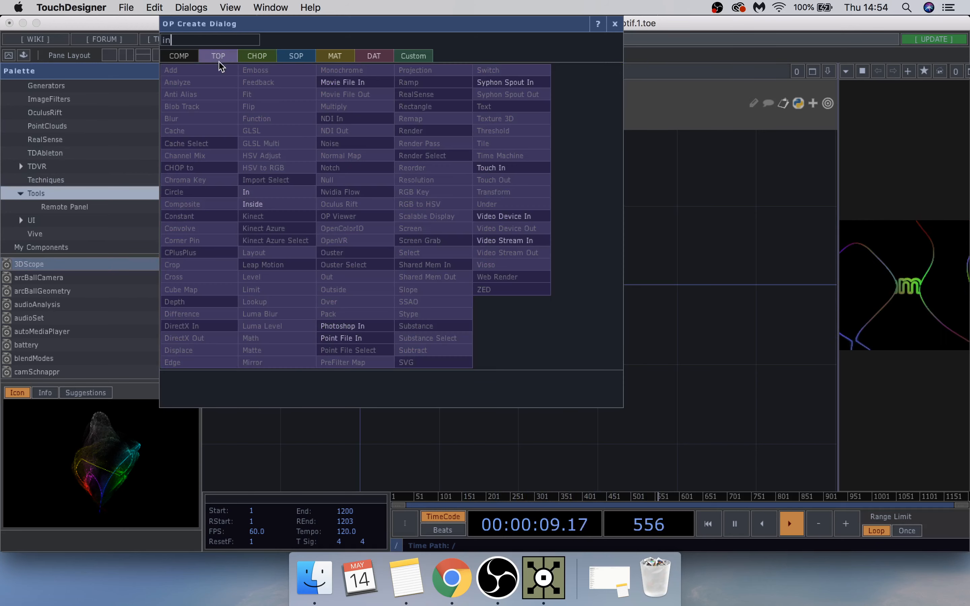
click(271, 192)
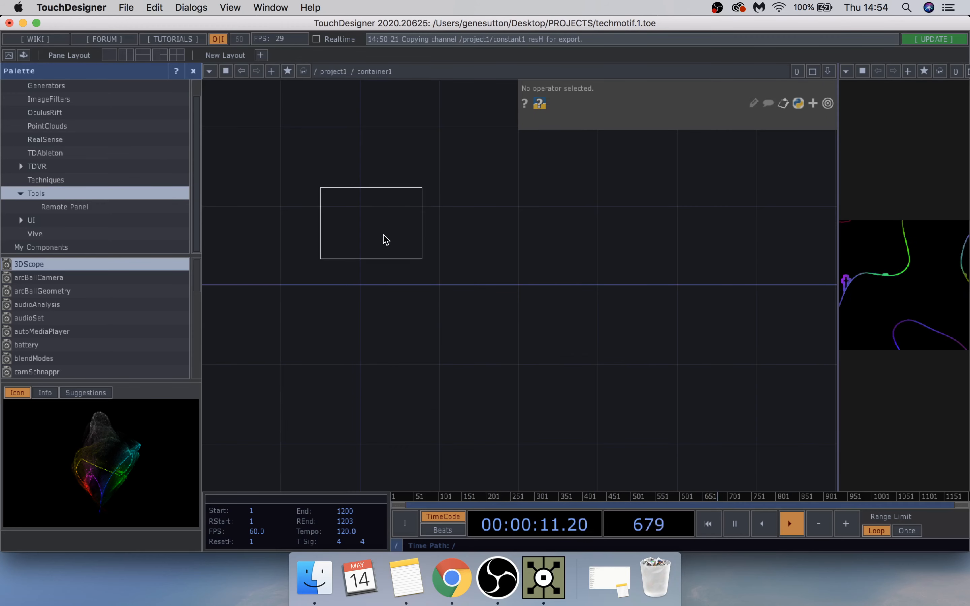
click(414, 250)
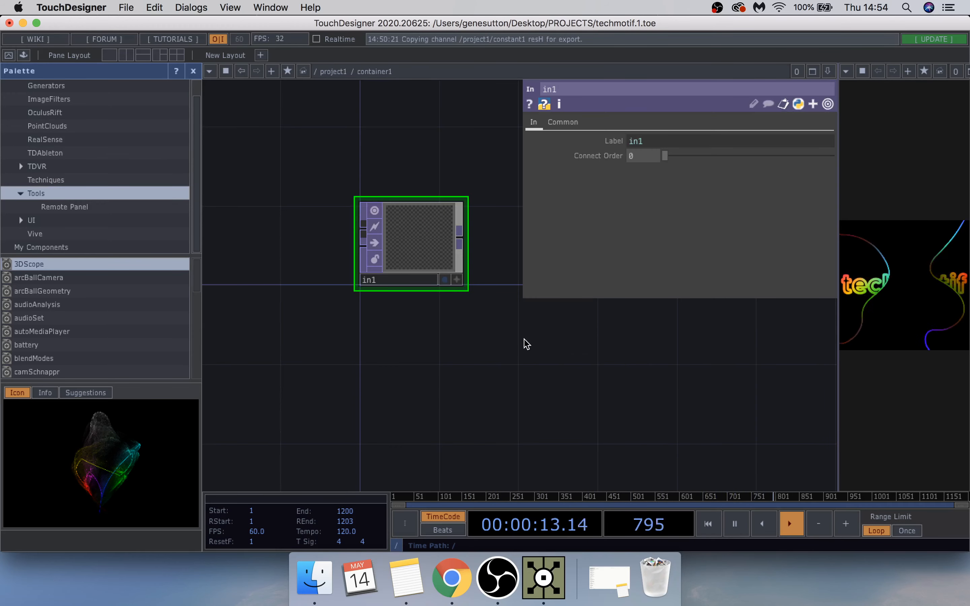
Add an Add TOP fed by in1's output, placed beyond in1 inside container1.
drag(591, 379, 414, 351)
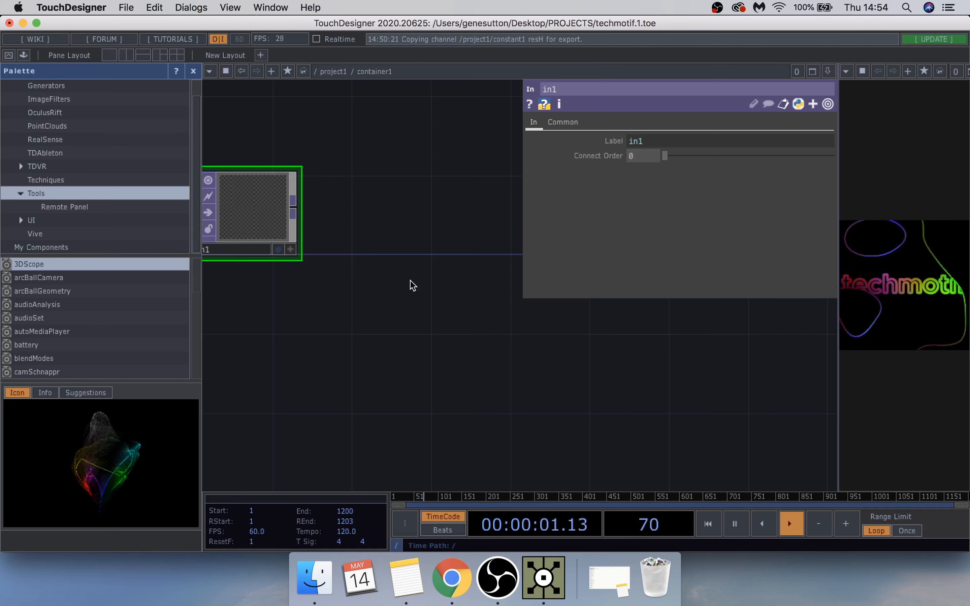
scroll(377, 261, down, 2)
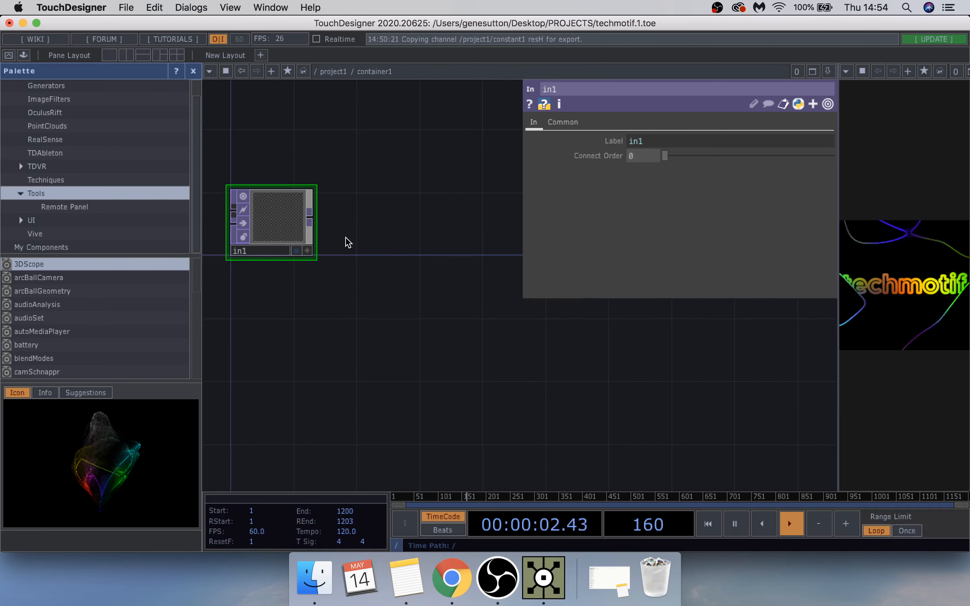
click(313, 230)
text(a)
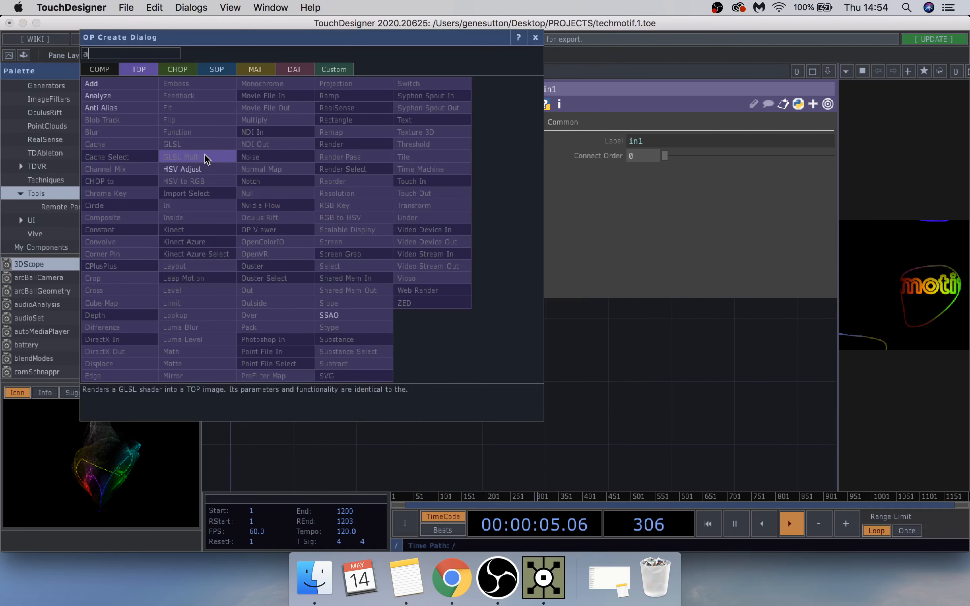
text(d)
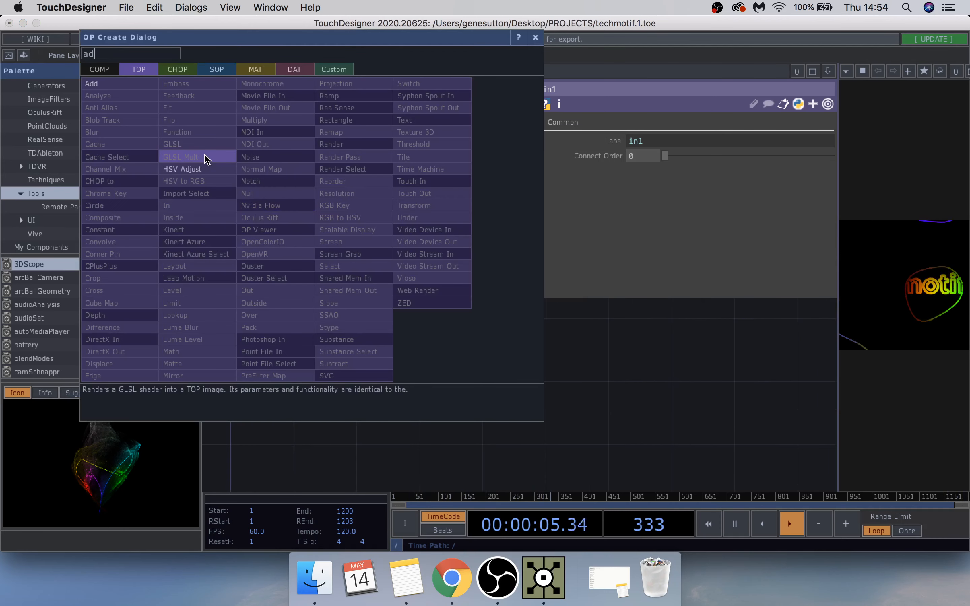
click(101, 91)
click(503, 227)
Add an unconnected Noise TOP below in1 inside container1.
drag(521, 344, 381, 311)
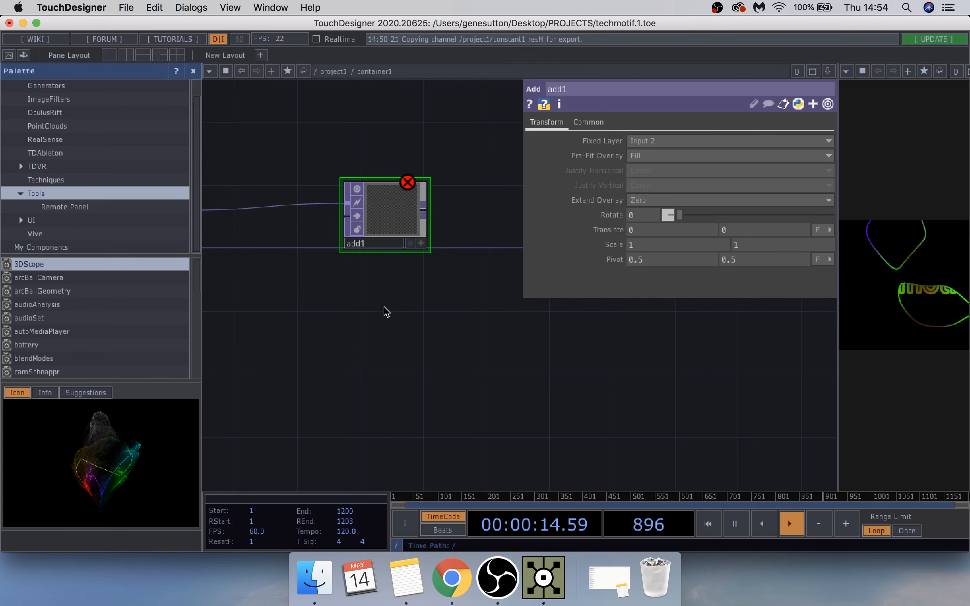
drag(386, 312, 474, 312)
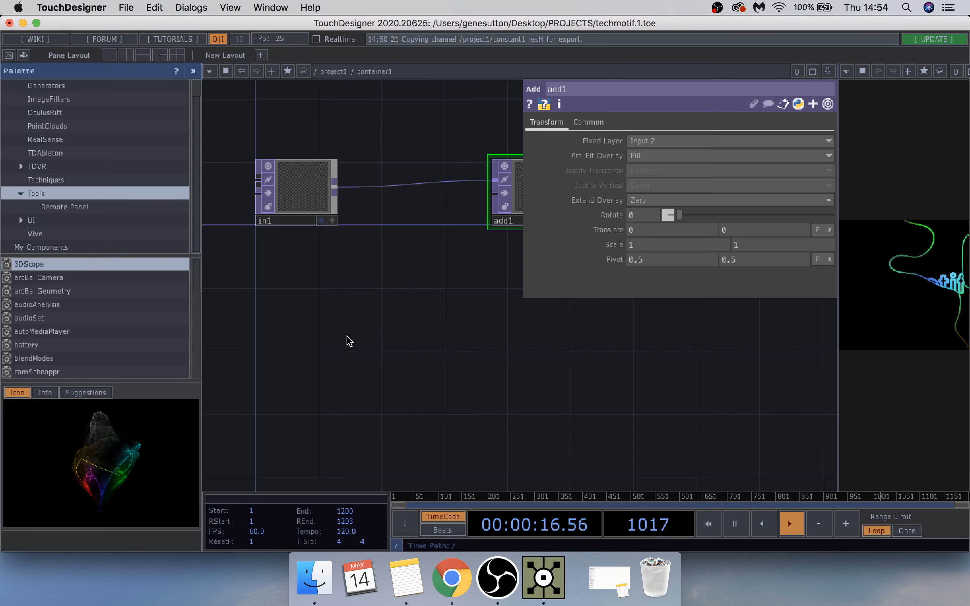
drag(286, 326, 374, 283)
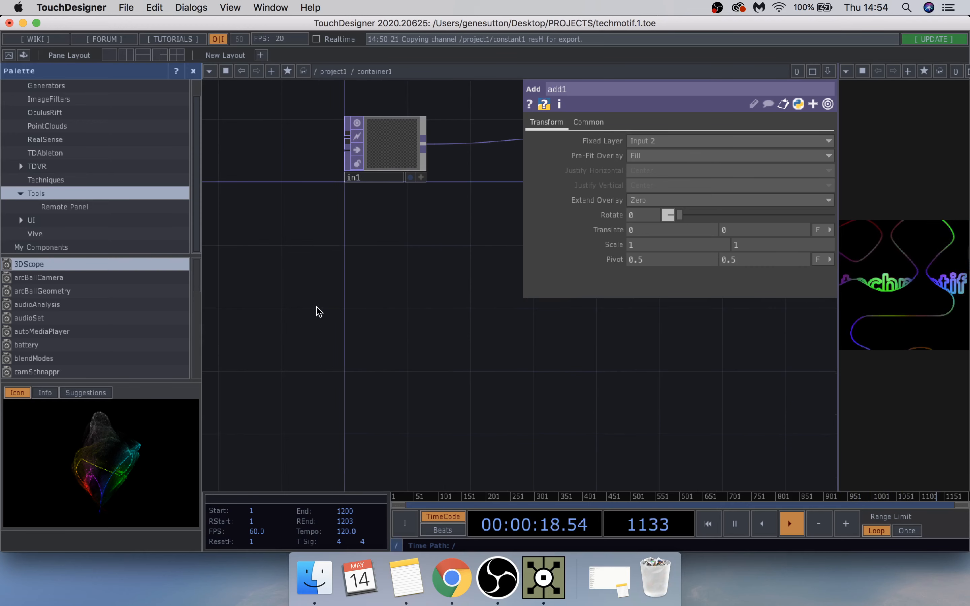
key(Tab)
text(noi)
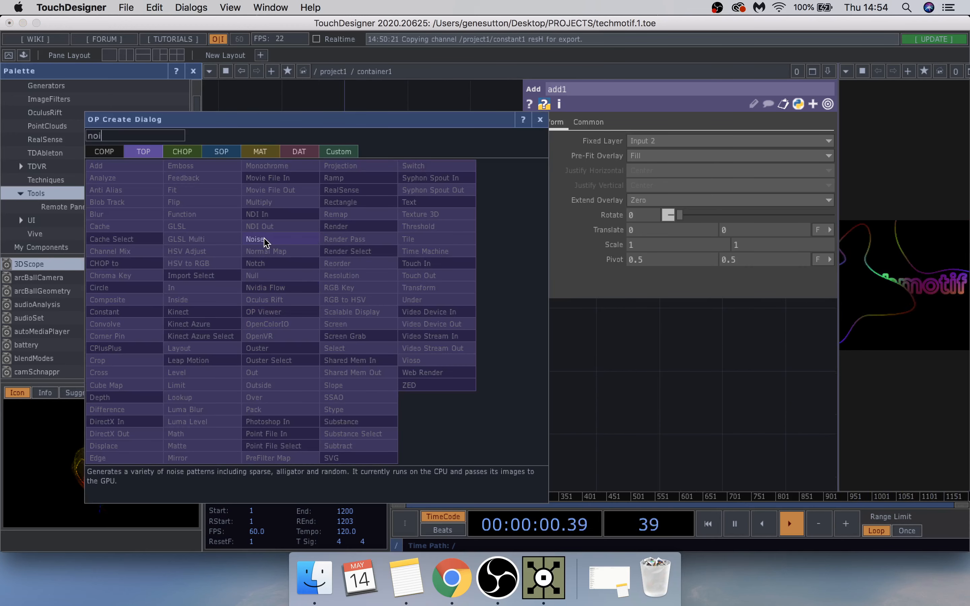
click(264, 240)
click(277, 295)
Set noise1's period to 0.05 and its exponent to 5.
drag(357, 379, 439, 325)
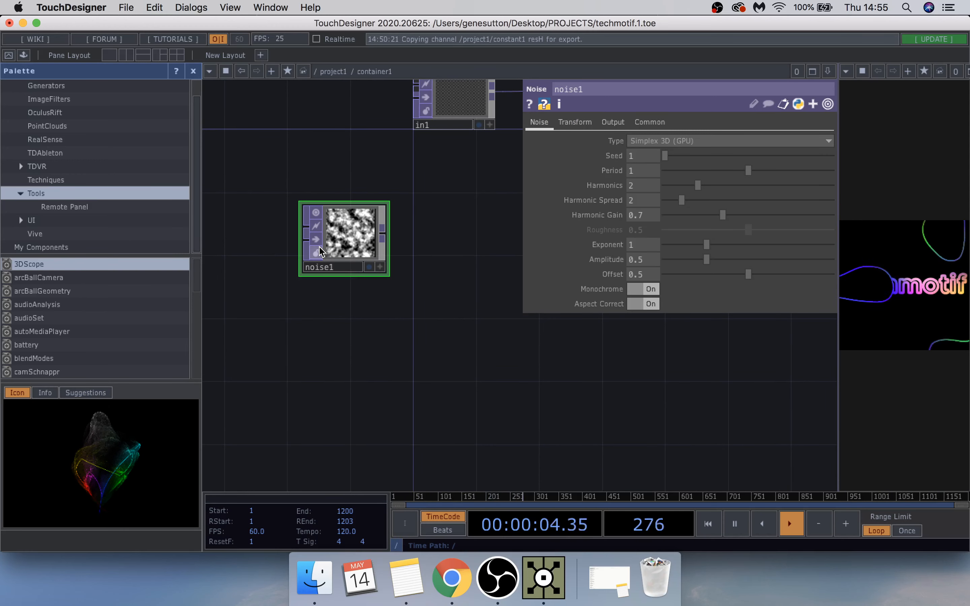
click(647, 173)
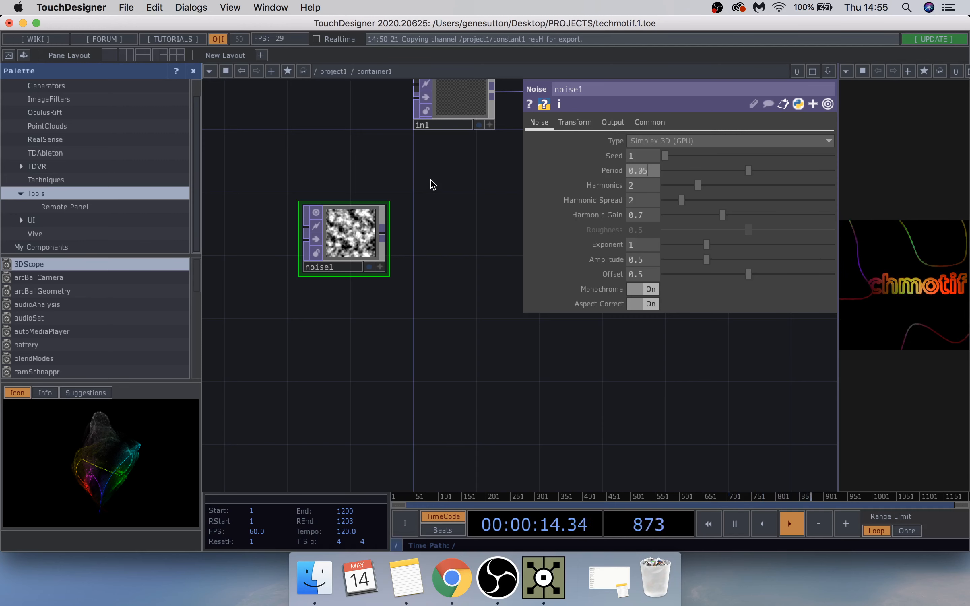
key(Return)
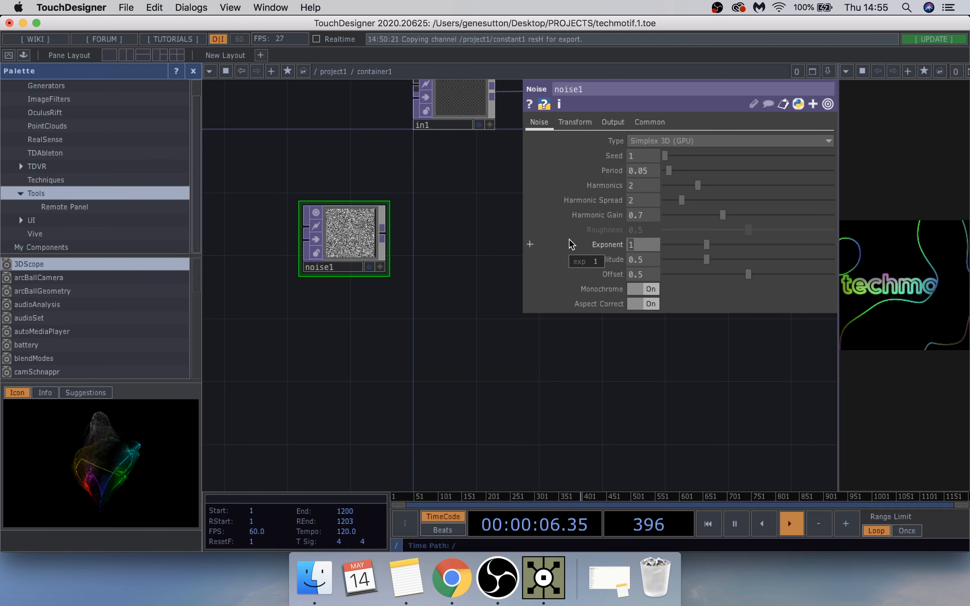
key(Return)
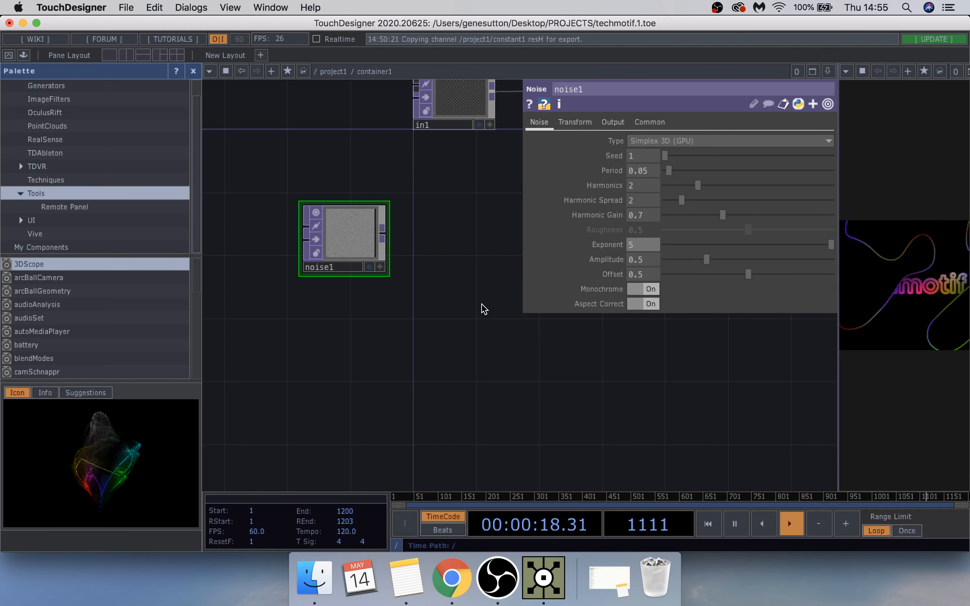
Animate noise1 by setting its Z translate to the expression absTime.seconds * 0.2.
drag(481, 303, 437, 289)
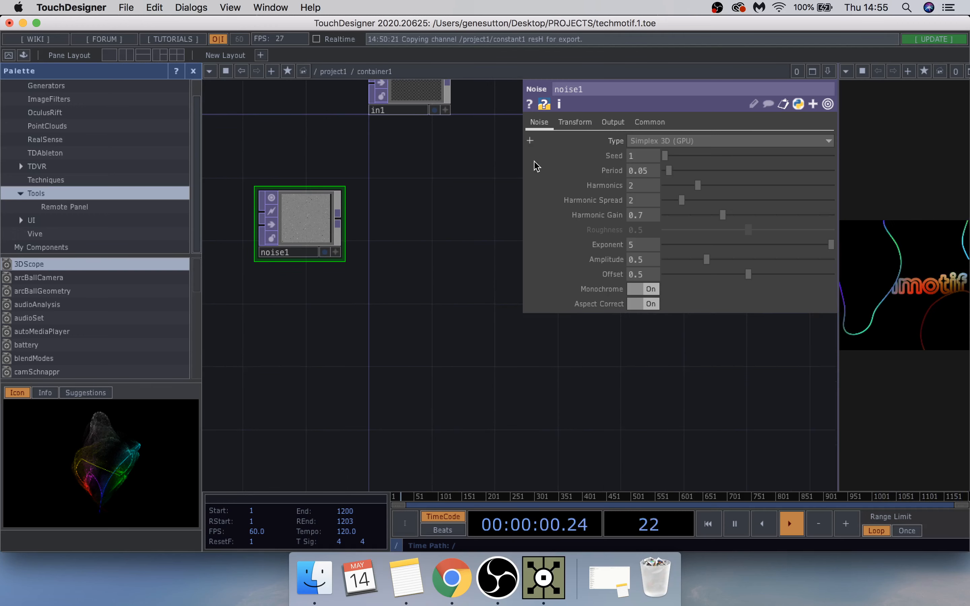
drag(463, 204, 411, 271)
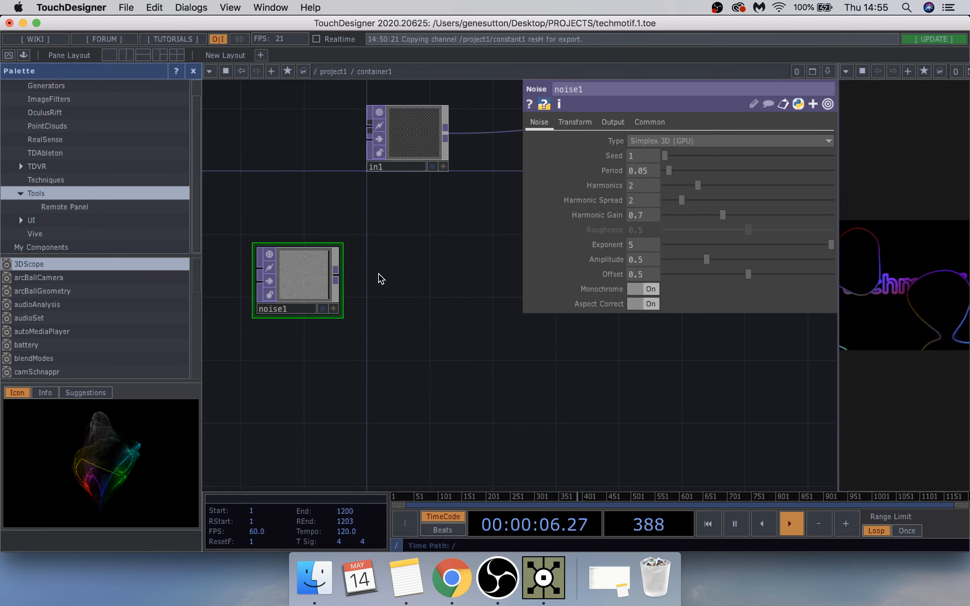
click(562, 122)
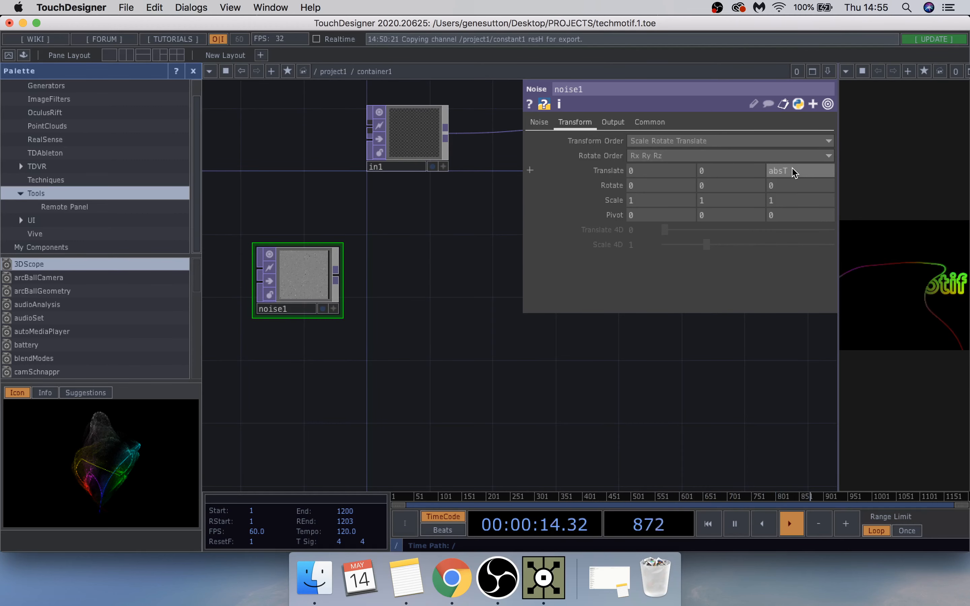
click(809, 174)
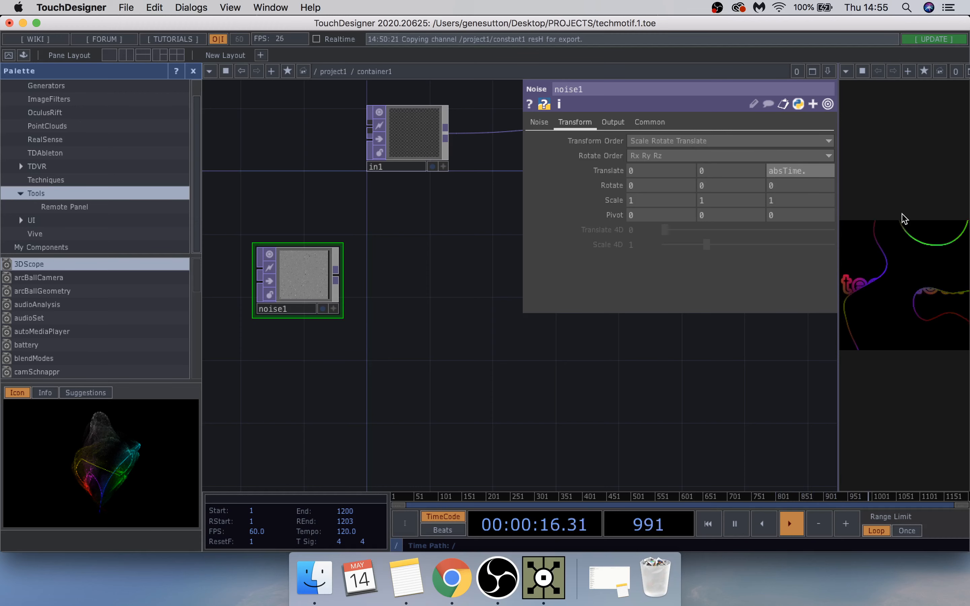
text(.seconds * 0.2)
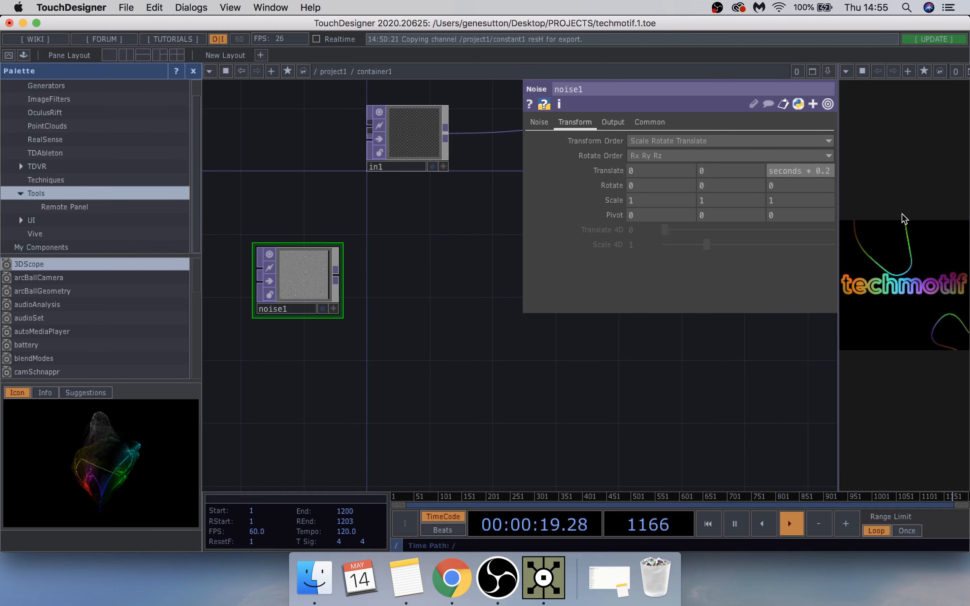
key(Return)
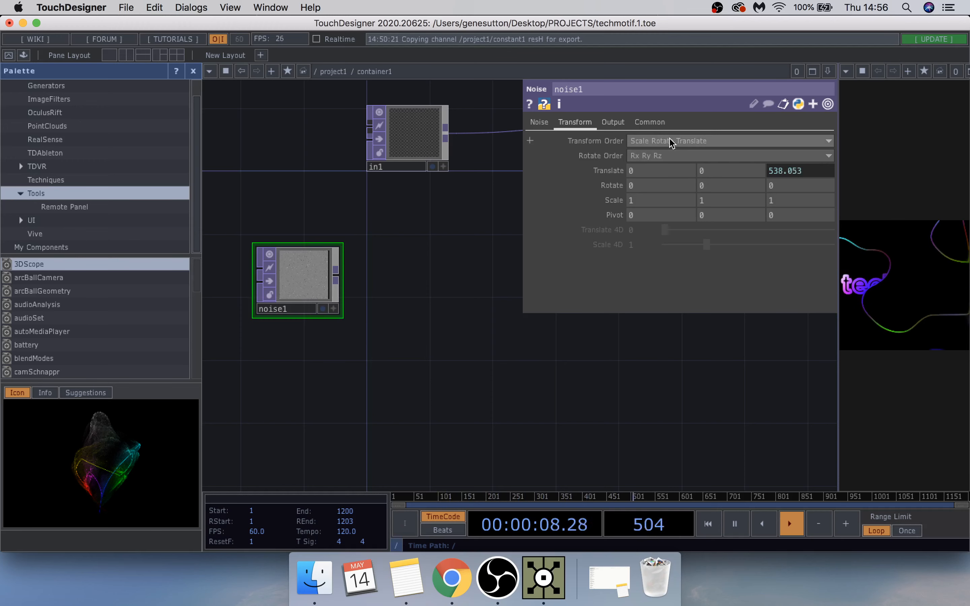
Match noise1's resolution to in1 using the expressions op('in1').width for width and op('in1').height for height.
click(652, 125)
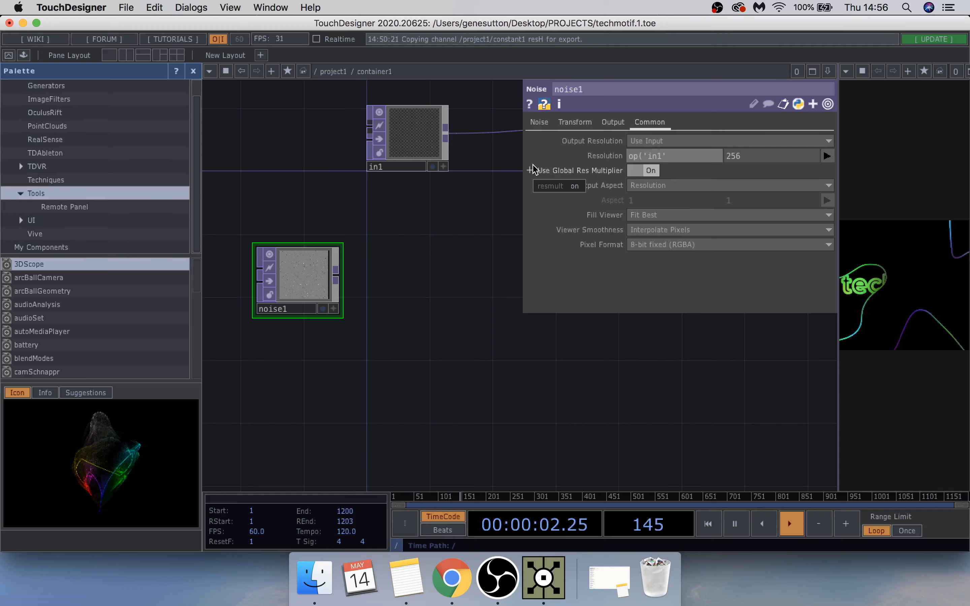
text())
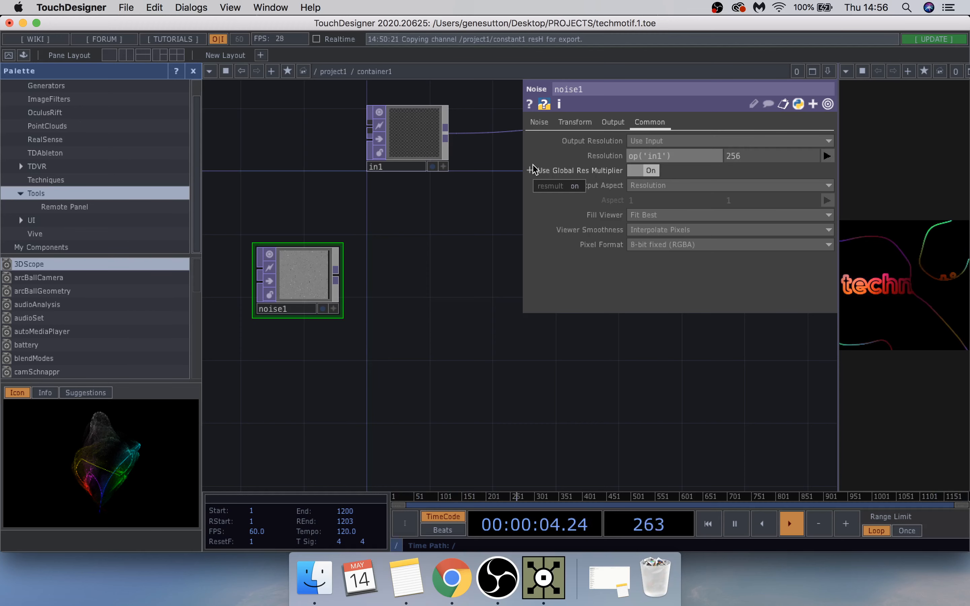
text(.wid)
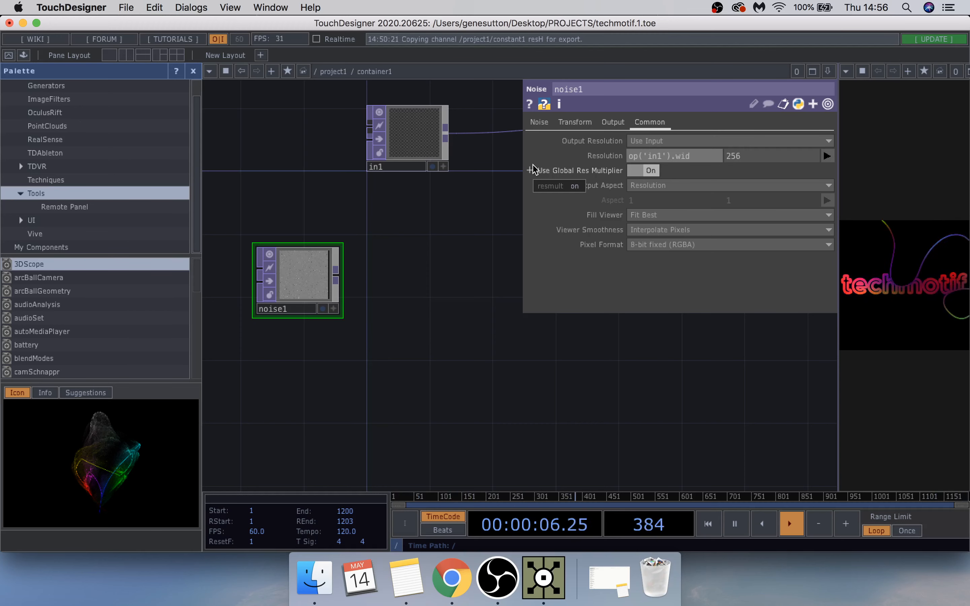
text(th)
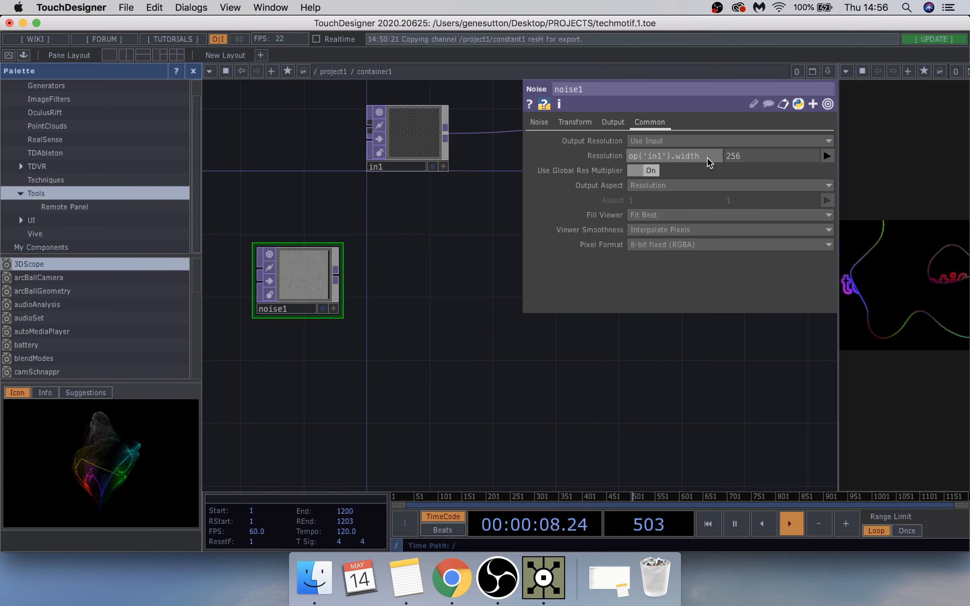
key(Return)
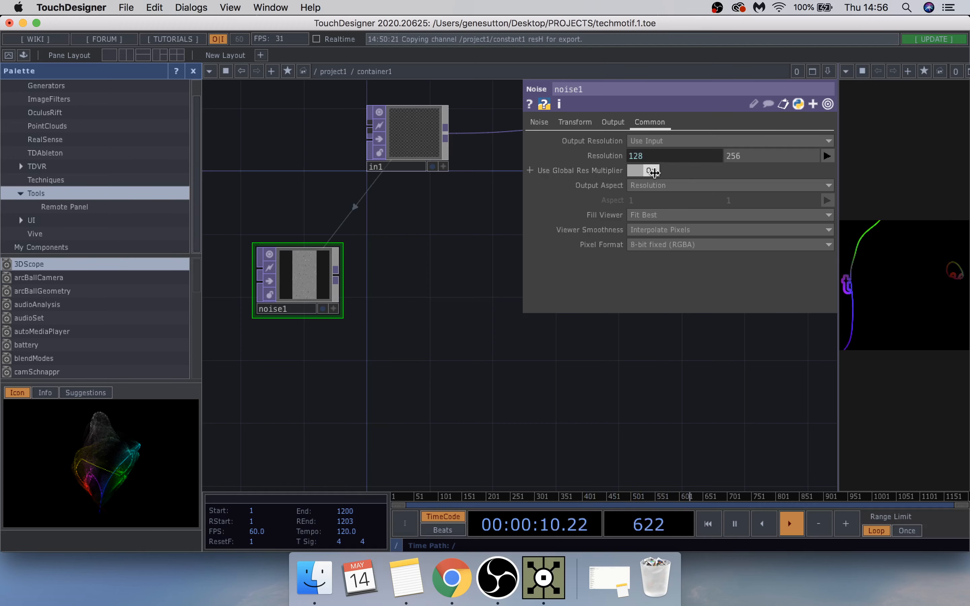
click(756, 161)
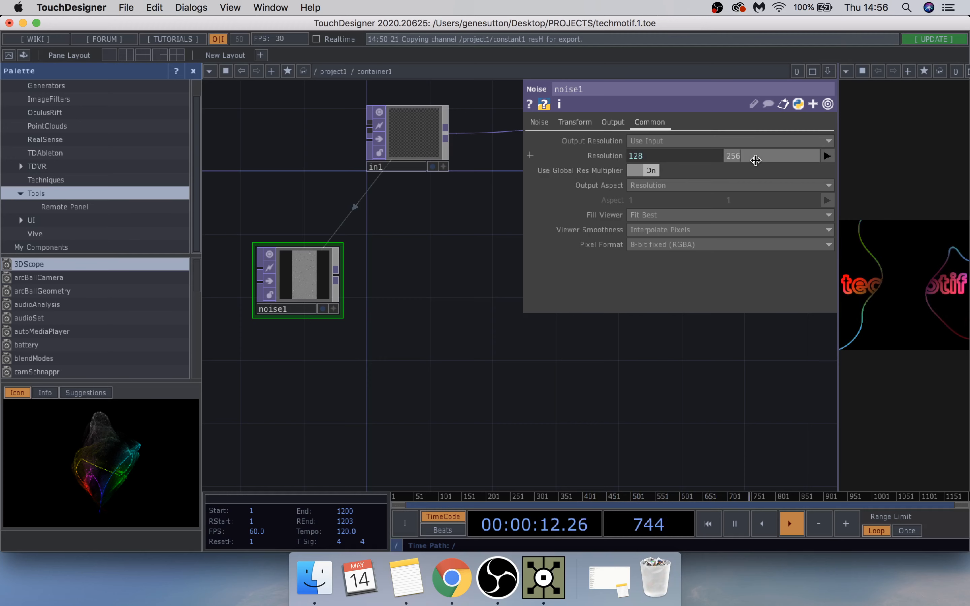
text(op('in1').width)
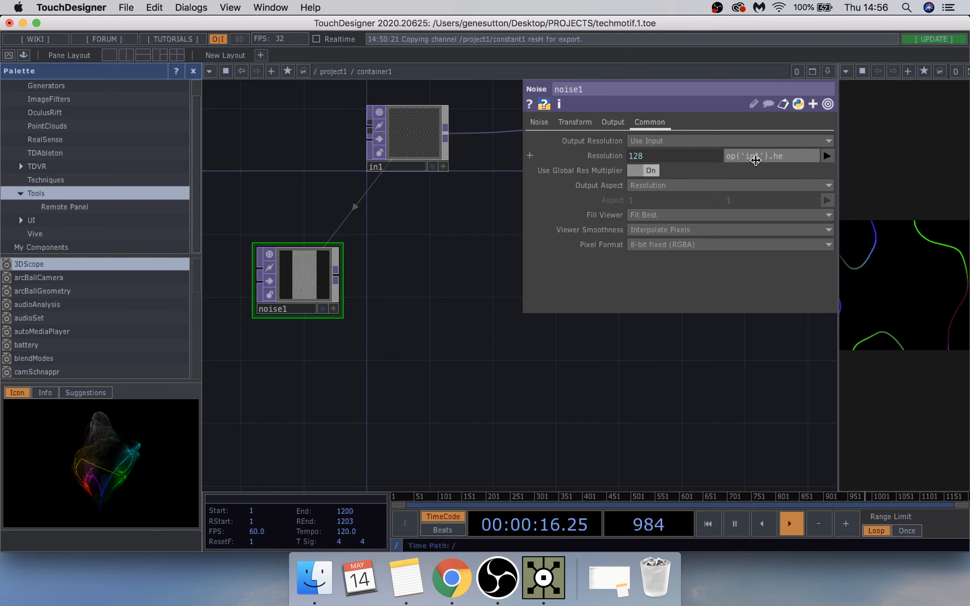
key(Return)
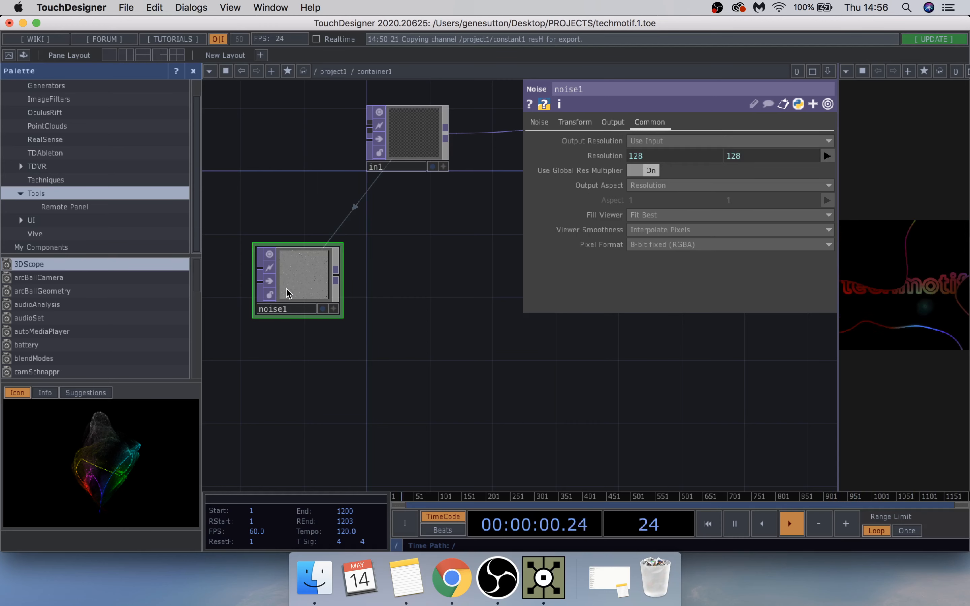
Add a second, unconnected Noise TOP below noise1 inside container1.
scroll(290, 286, up, 5)
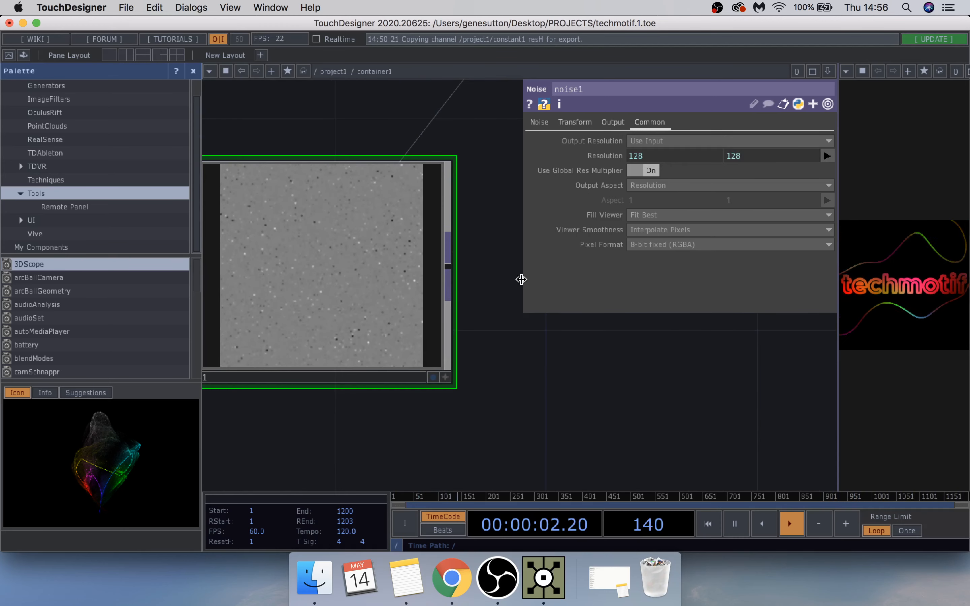
scroll(564, 375, down, 2)
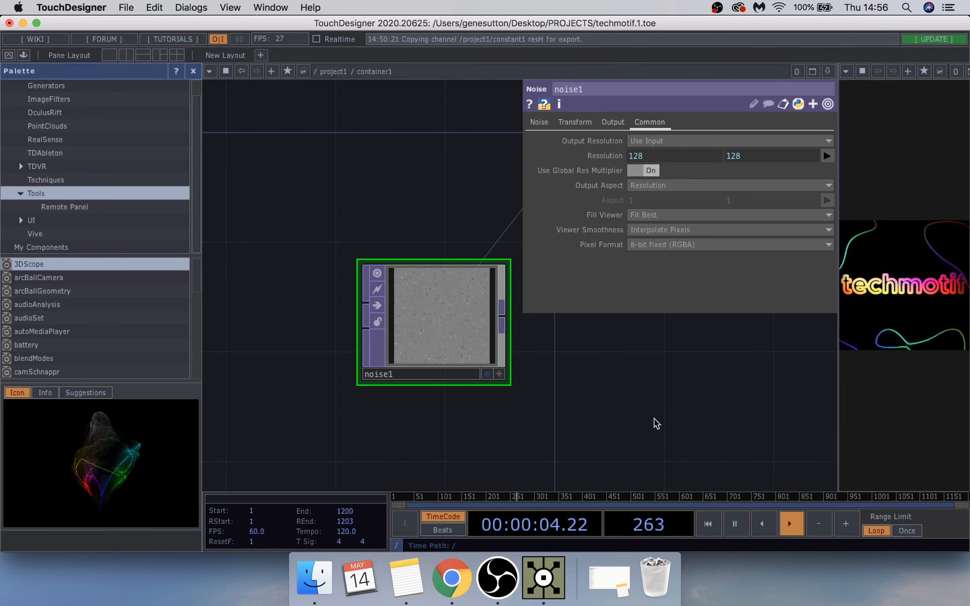
scroll(557, 374, down, 2)
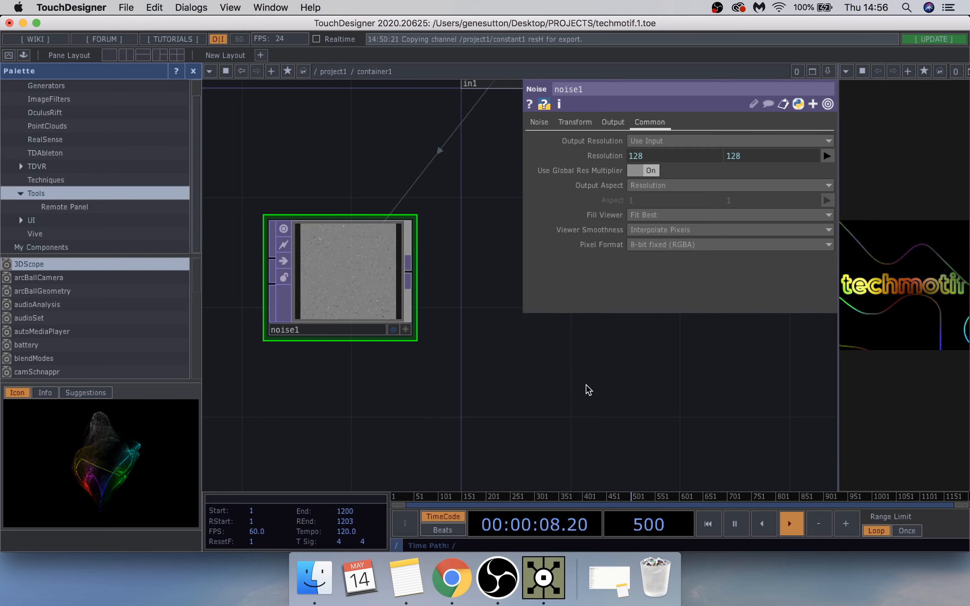
drag(569, 407, 481, 327)
scroll(479, 379, down, 1)
scroll(479, 379, down, 2)
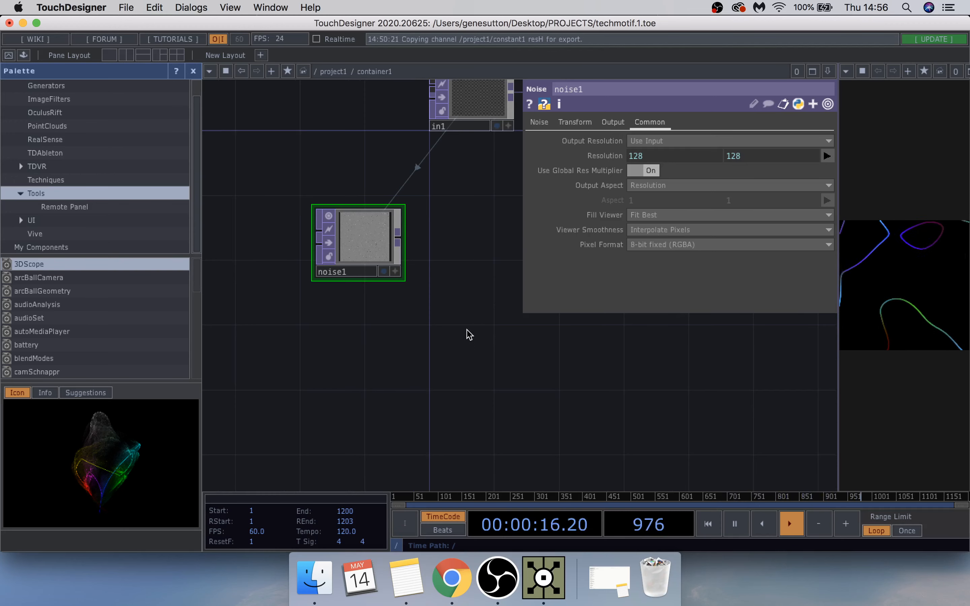
key(Tab)
text(n)
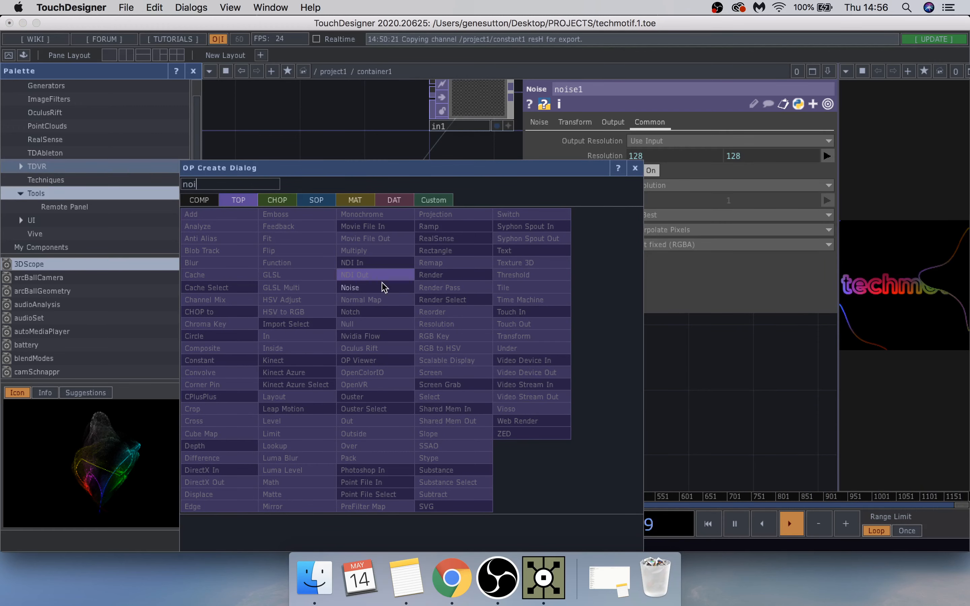
click(383, 286)
click(406, 423)
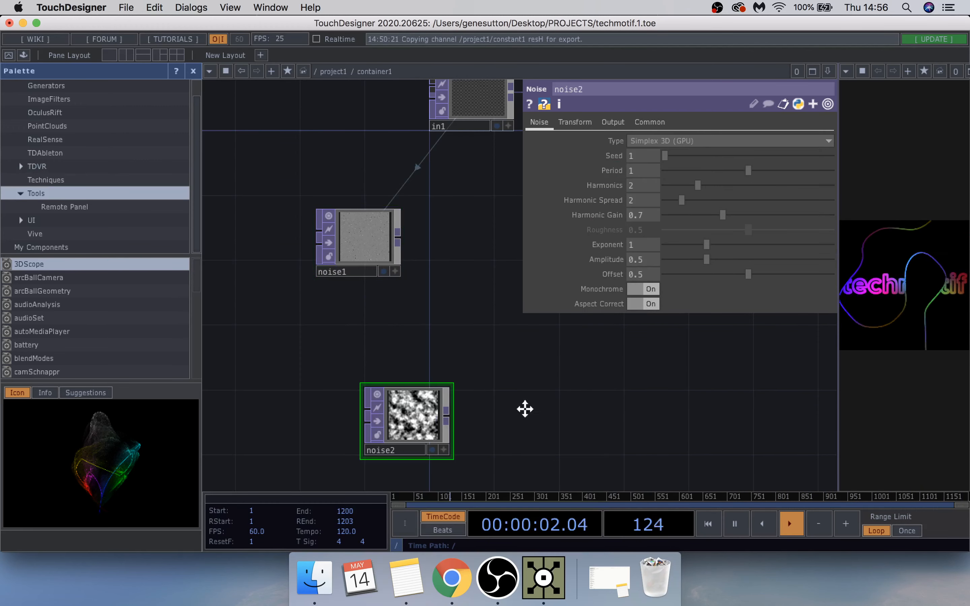
Set noise2's noise type to Random (GPU).
scroll(517, 395, down, 3)
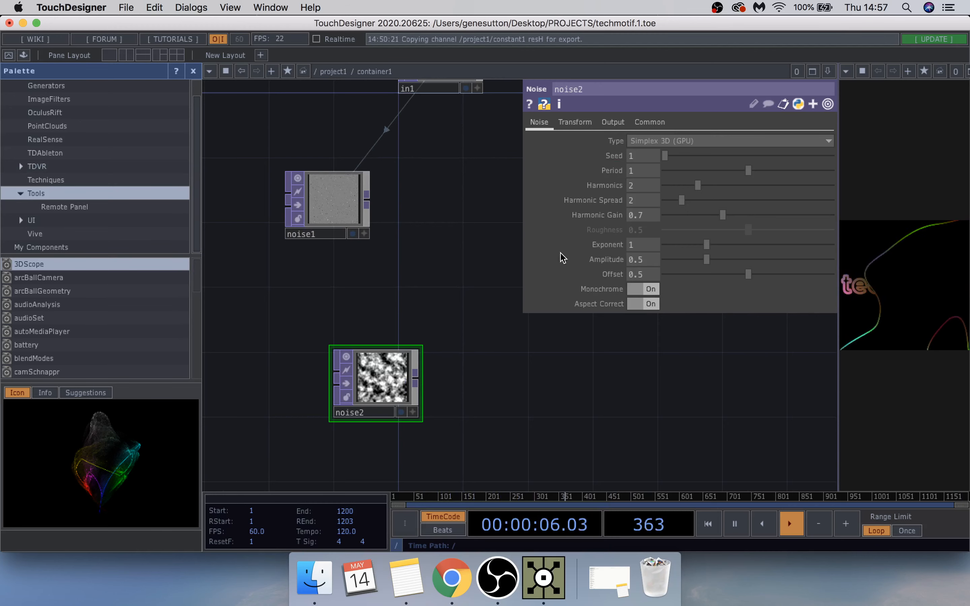
click(643, 140)
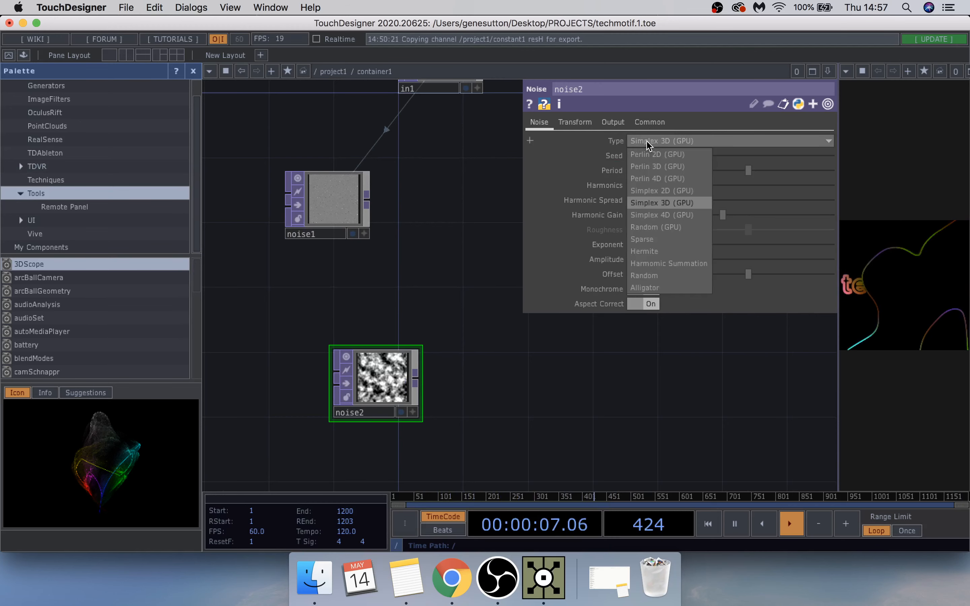
click(645, 227)
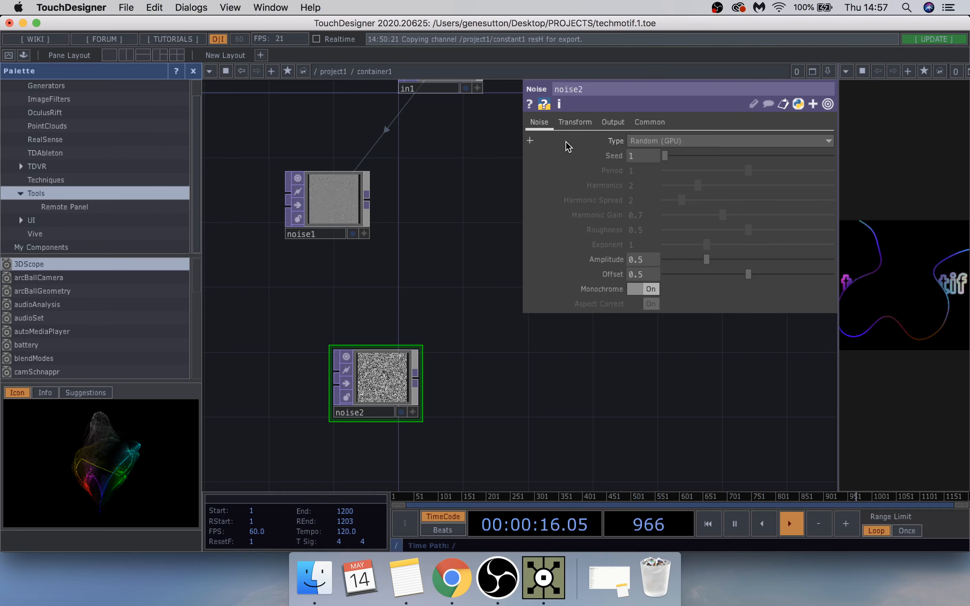
Match noise2's resolution to in1 using op('in1').width for width and op('in1').height for height.
click(574, 123)
click(628, 128)
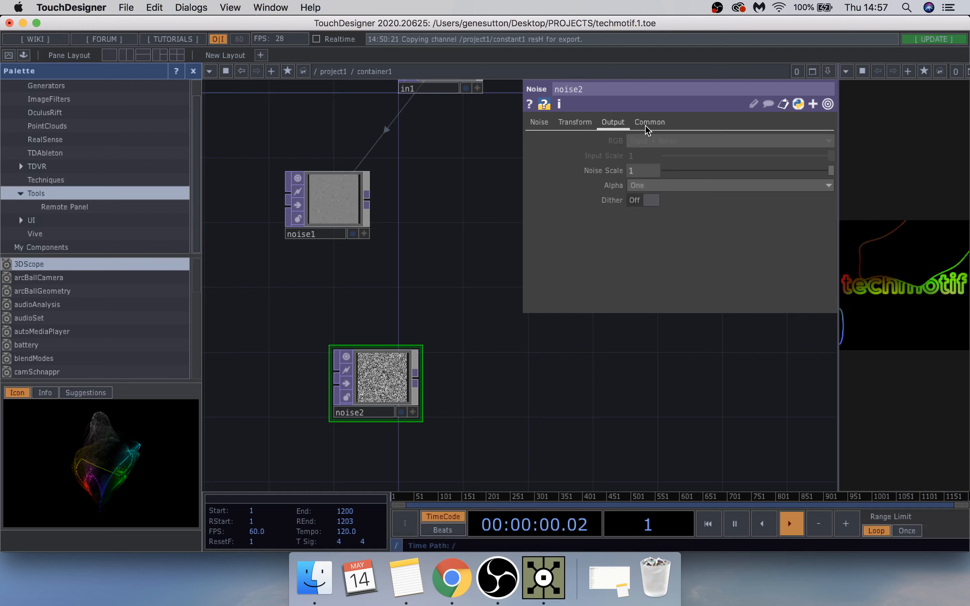
click(647, 122)
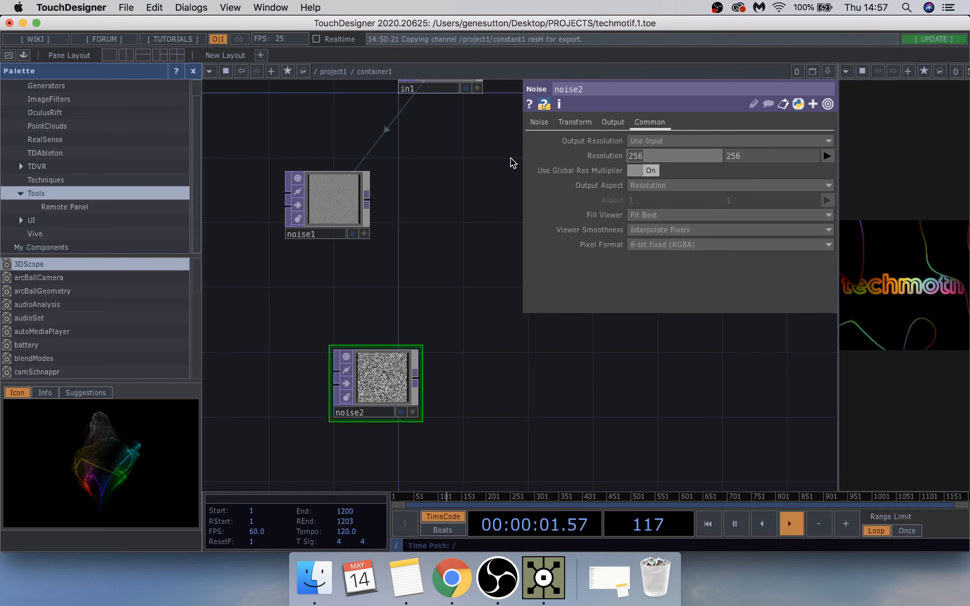
text(op('in1').width)
key(BackSpace)
key(BackSpace)
key(BackSpace)
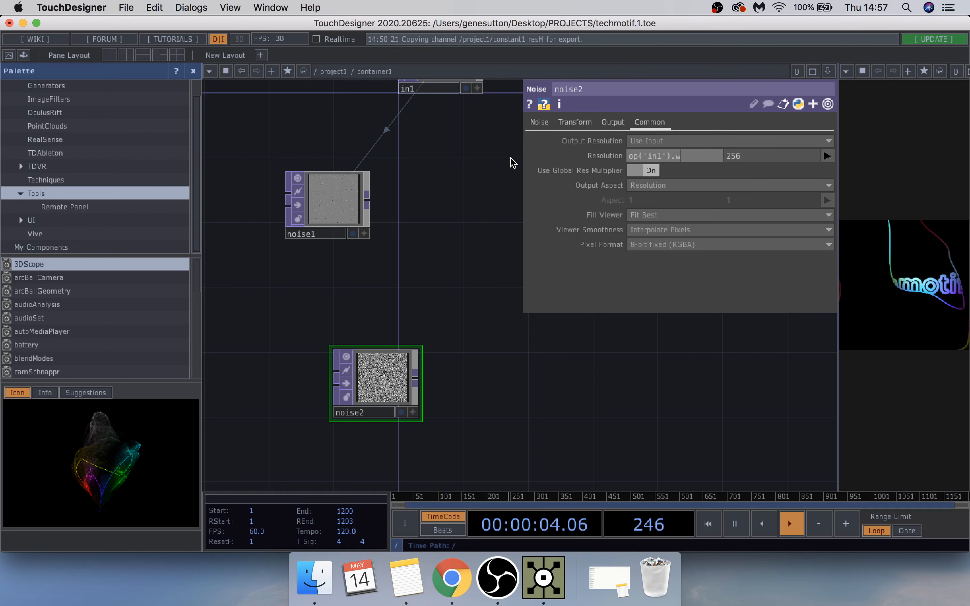
text(idth)
key(Return)
click(747, 161)
text(op('in1').width)
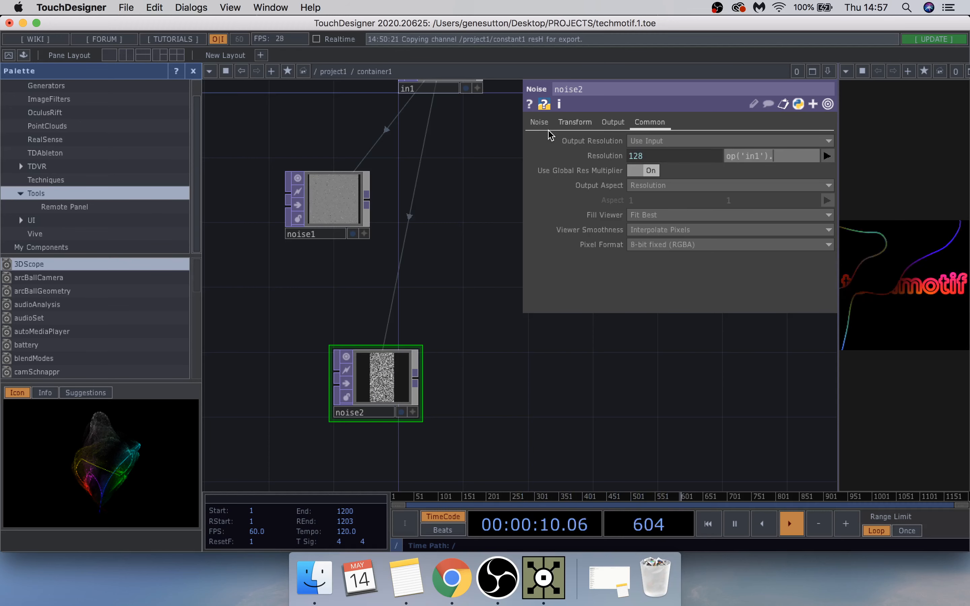
text(height)
key(Return)
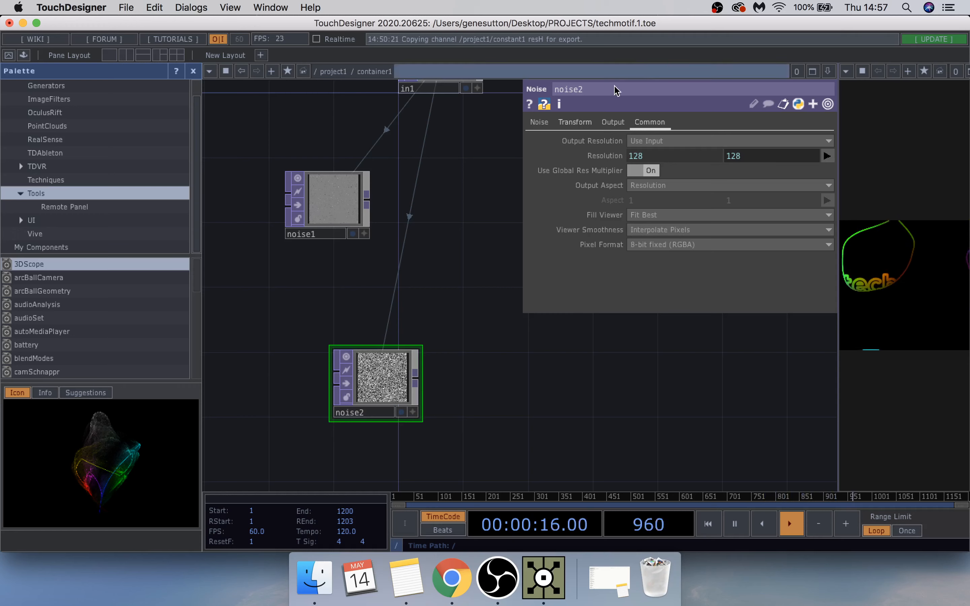
click(613, 123)
click(582, 125)
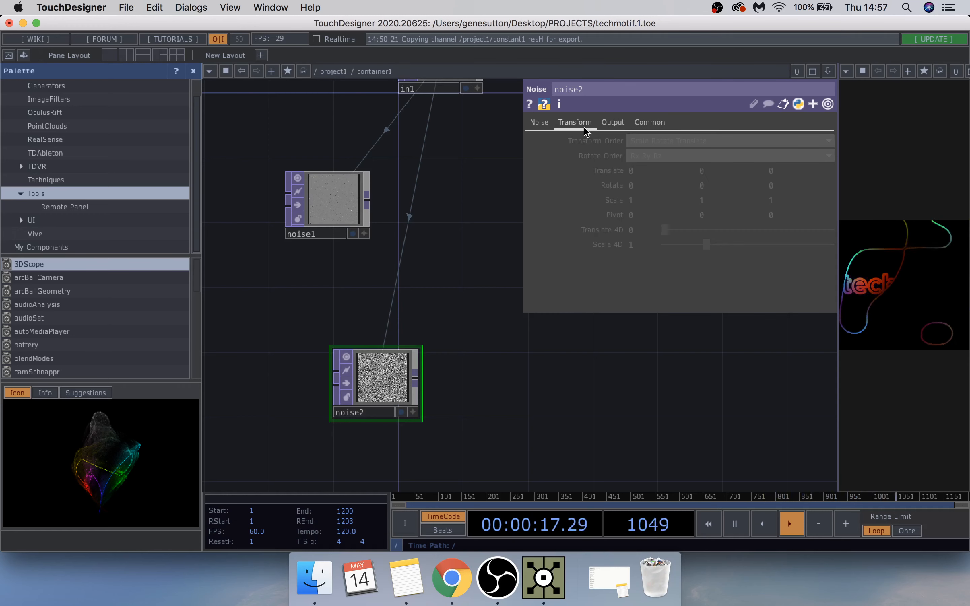
click(542, 126)
scroll(512, 412, down, 4)
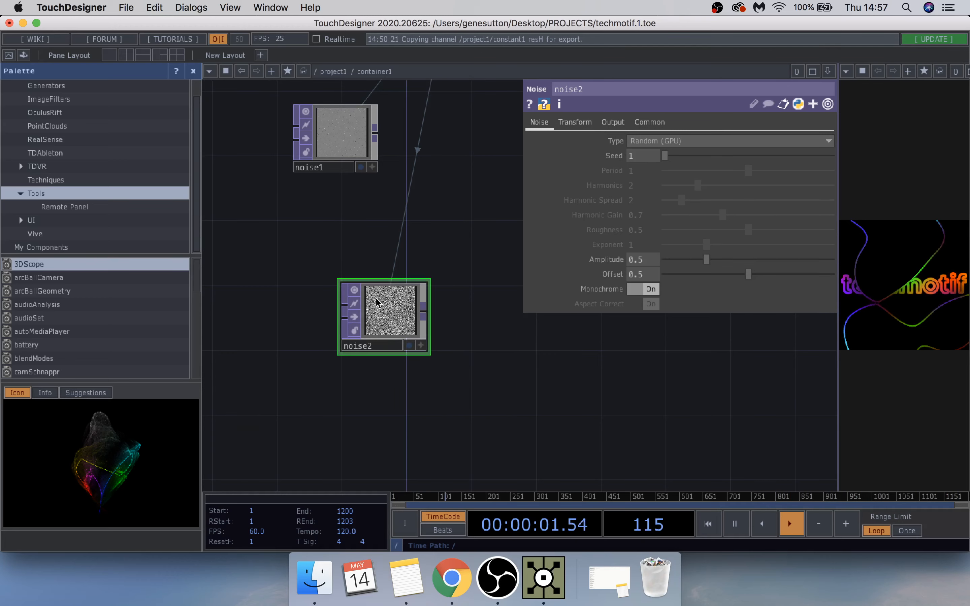
scroll(375, 299, up, 5)
scroll(377, 297, down, 8)
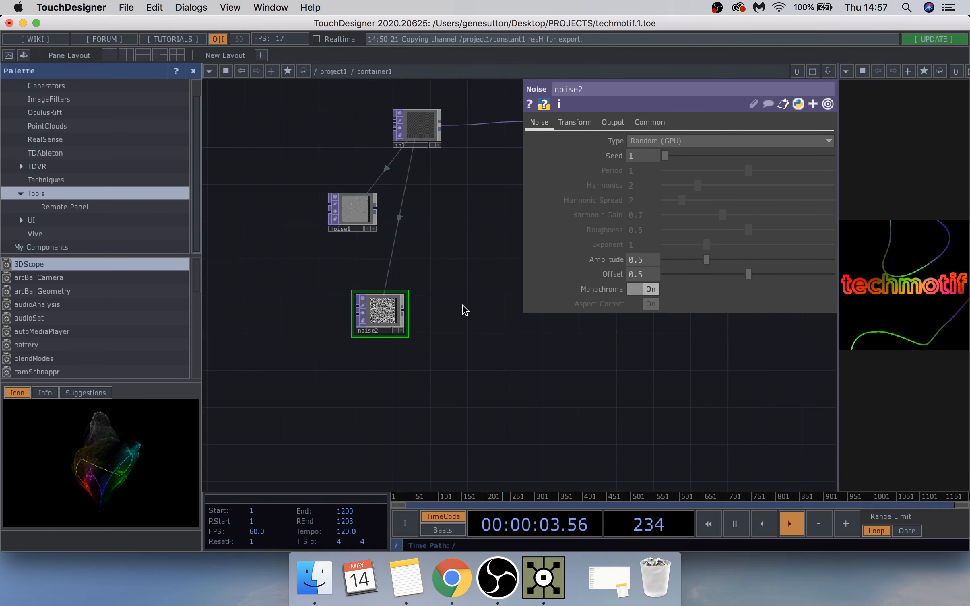
Add a Function TOP fed by noise1's output and position it close beside noise1.
scroll(453, 312, right, 2)
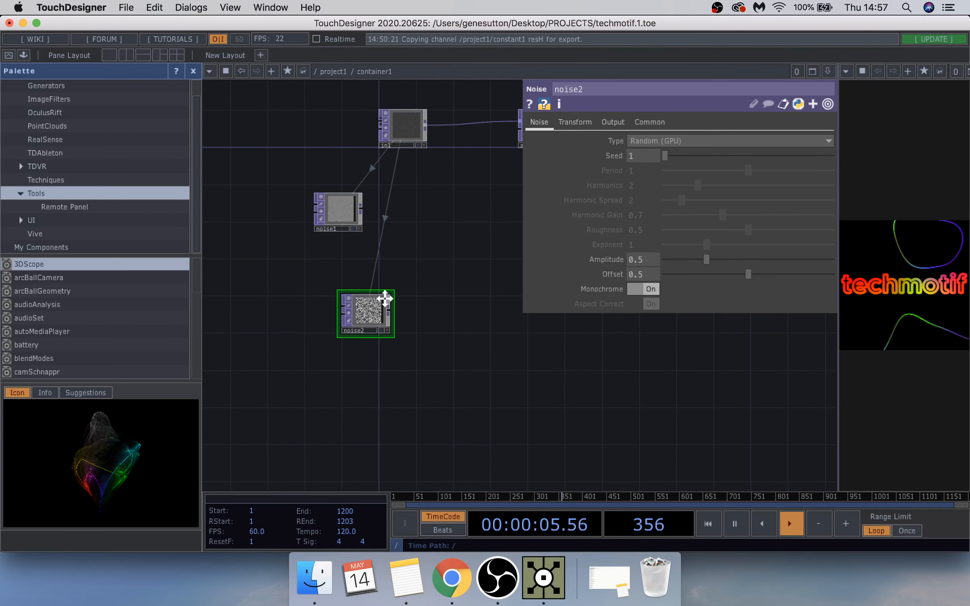
scroll(383, 305, right, 10)
scroll(353, 238, up, 3)
scroll(344, 240, left, 2)
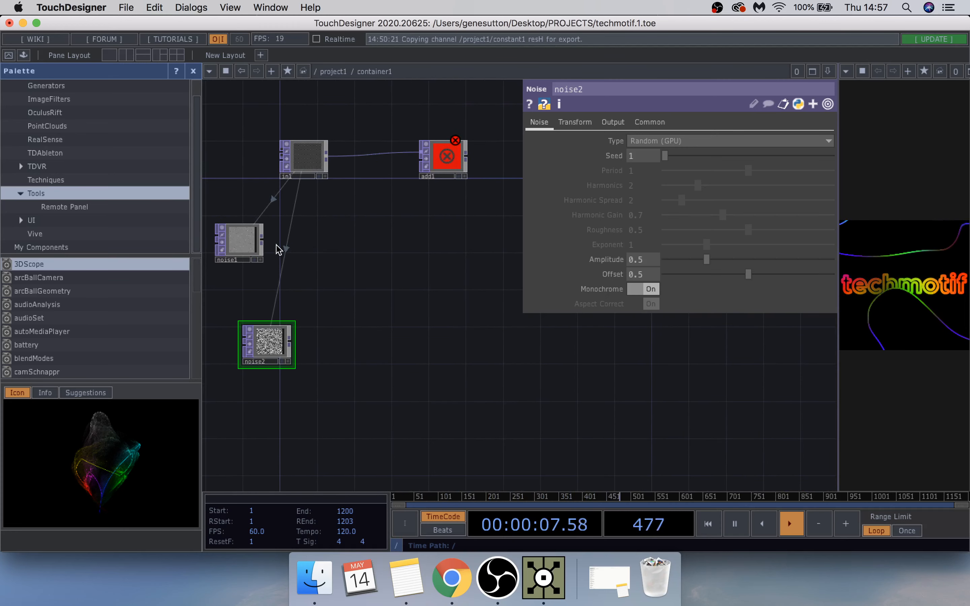
key(Tab)
text(u)
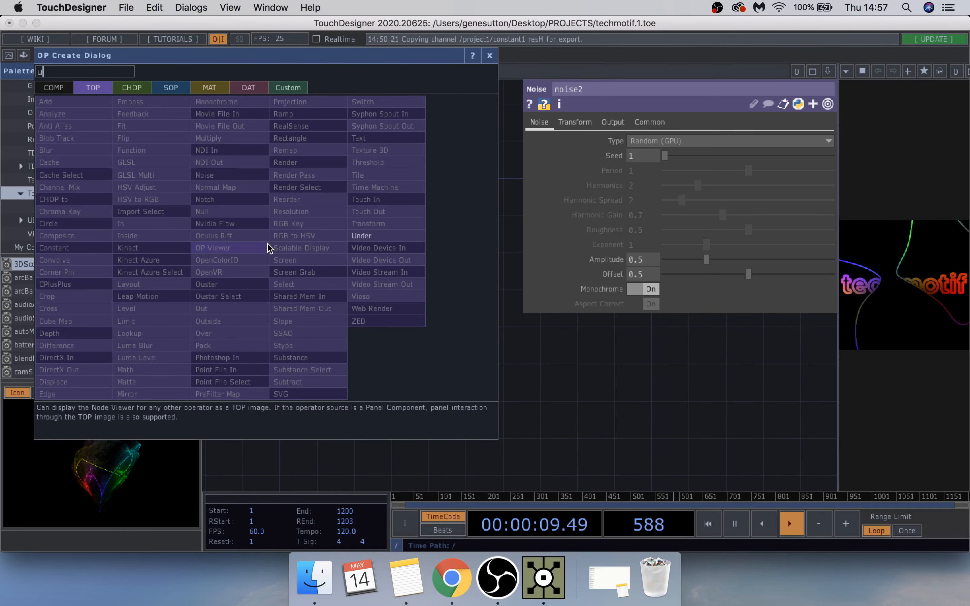
text(n)
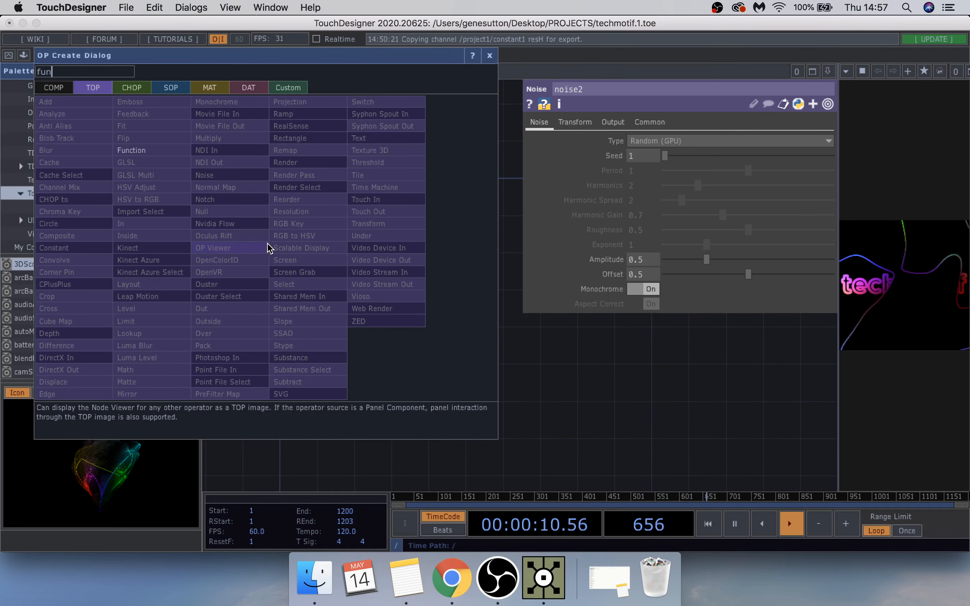
click(137, 151)
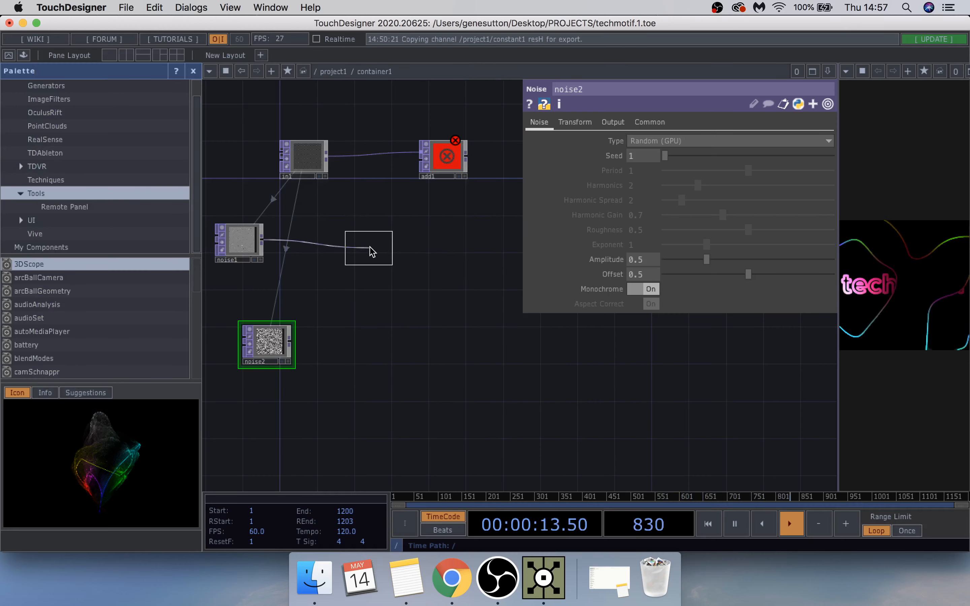
click(372, 250)
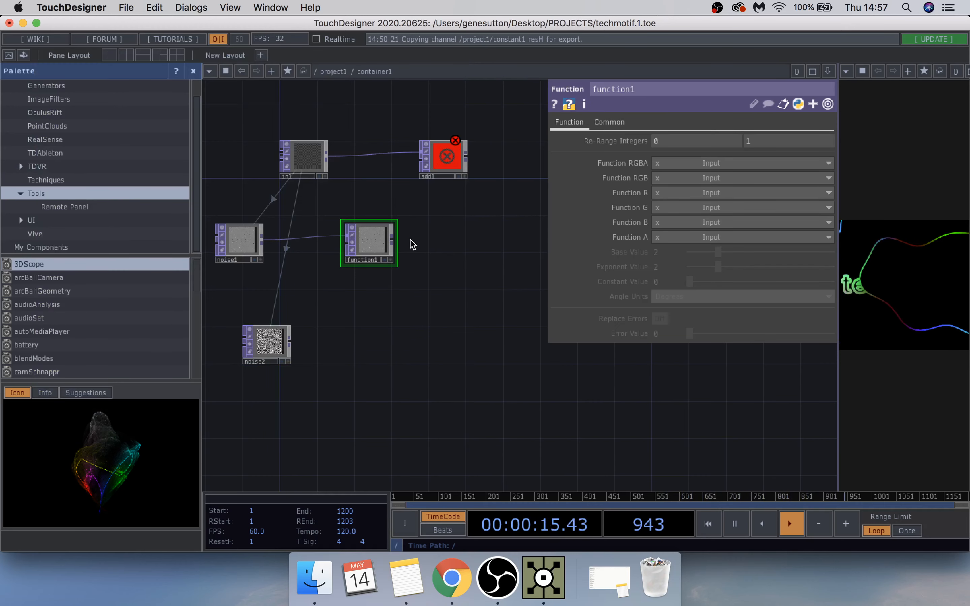
drag(380, 242, 309, 263)
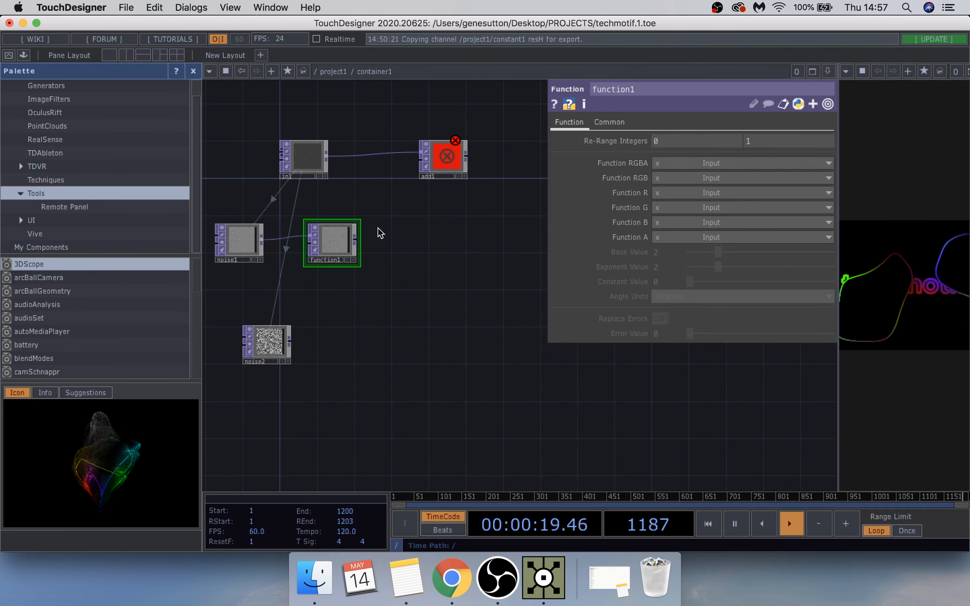
Add a Level TOP fed by function1's output and move add1 farther away from in1.
right_click(361, 247)
text(le)
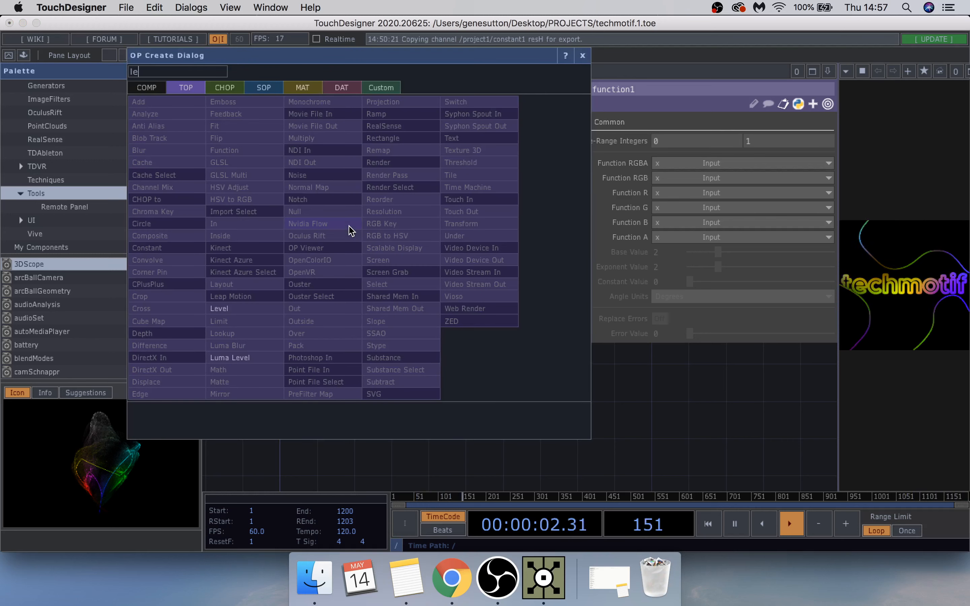
click(247, 312)
click(399, 252)
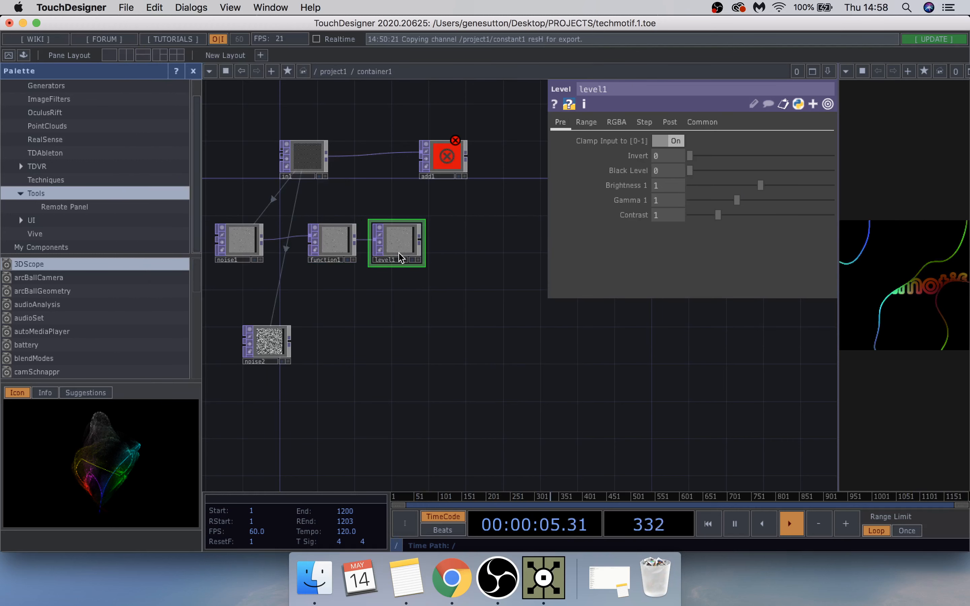
drag(448, 174, 494, 177)
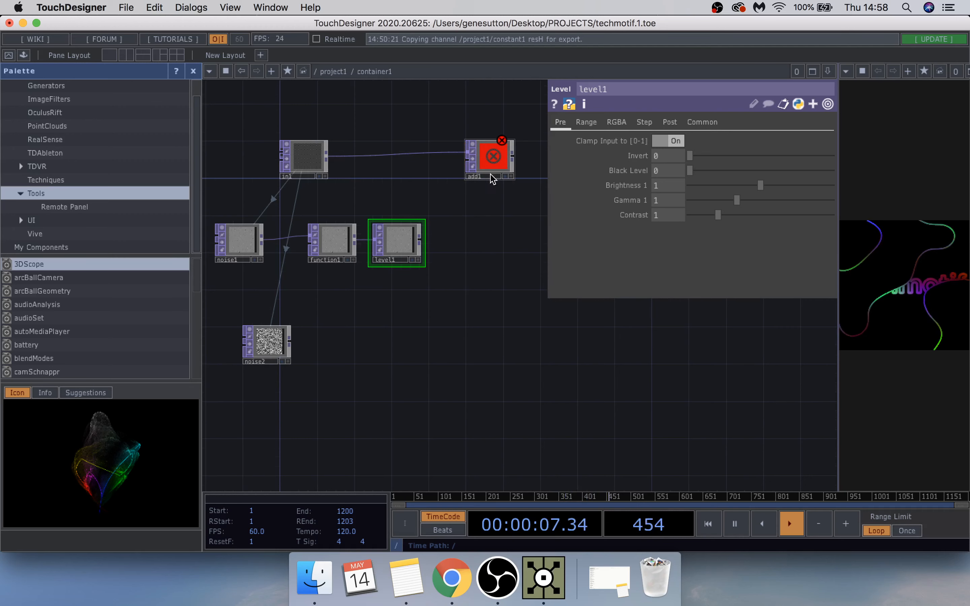
Connect level1's output to add1's second input and set level1's opacity to 0.1.
click(425, 238)
drag(420, 240, 459, 177)
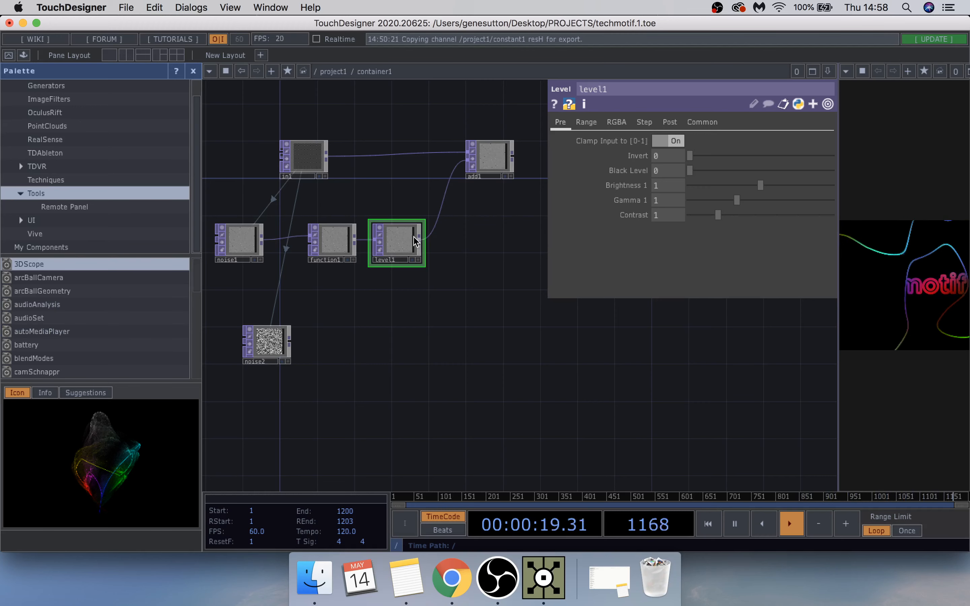
click(643, 122)
click(668, 123)
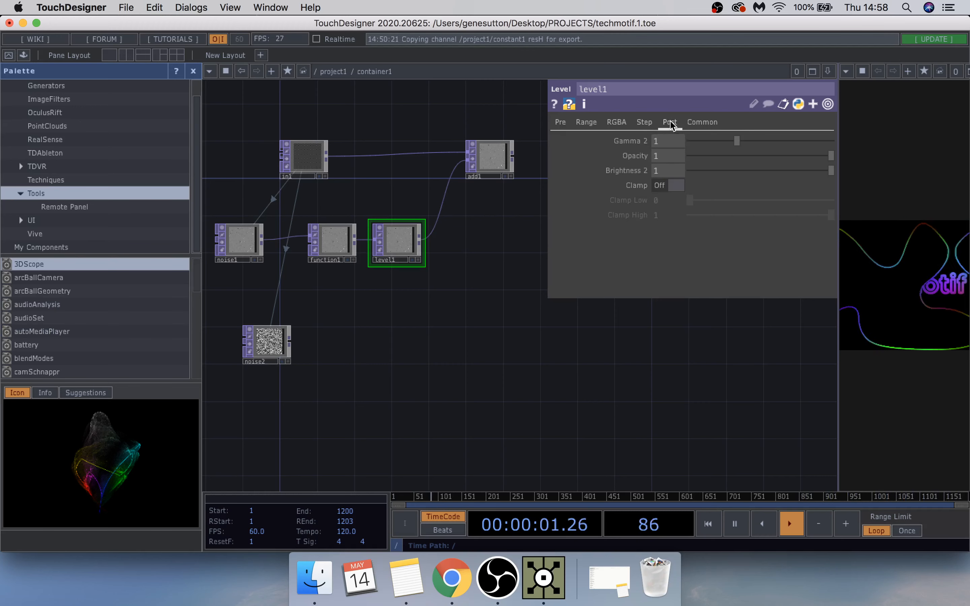
click(669, 155)
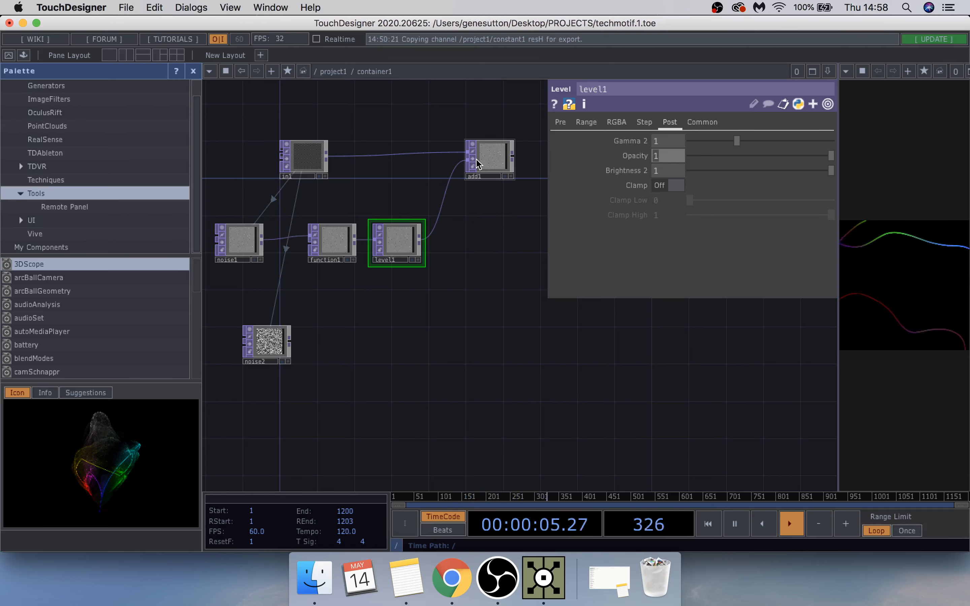
key(Return)
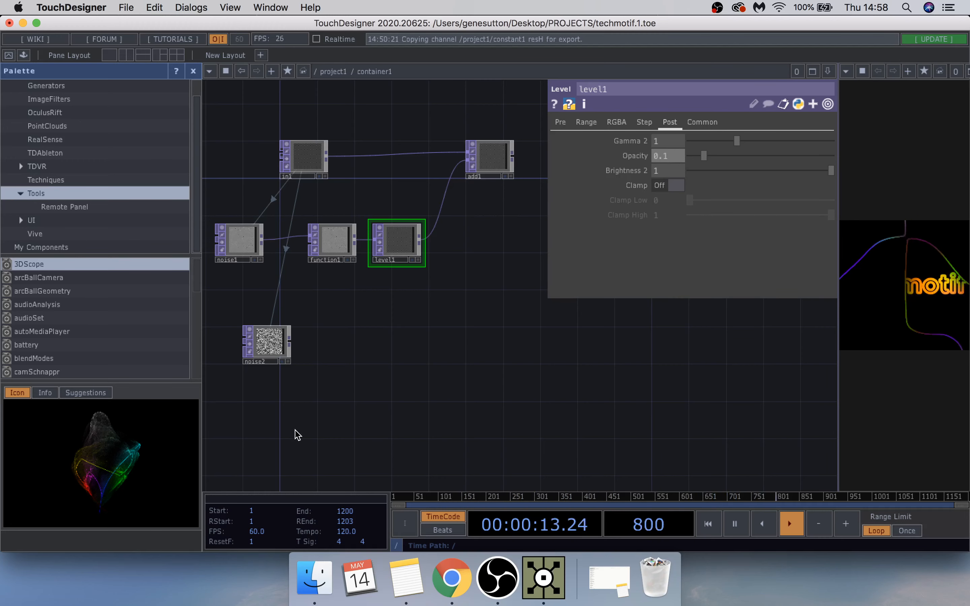
Add a Level TOP fed by noise2's output and place it below level1.
key(Tab)
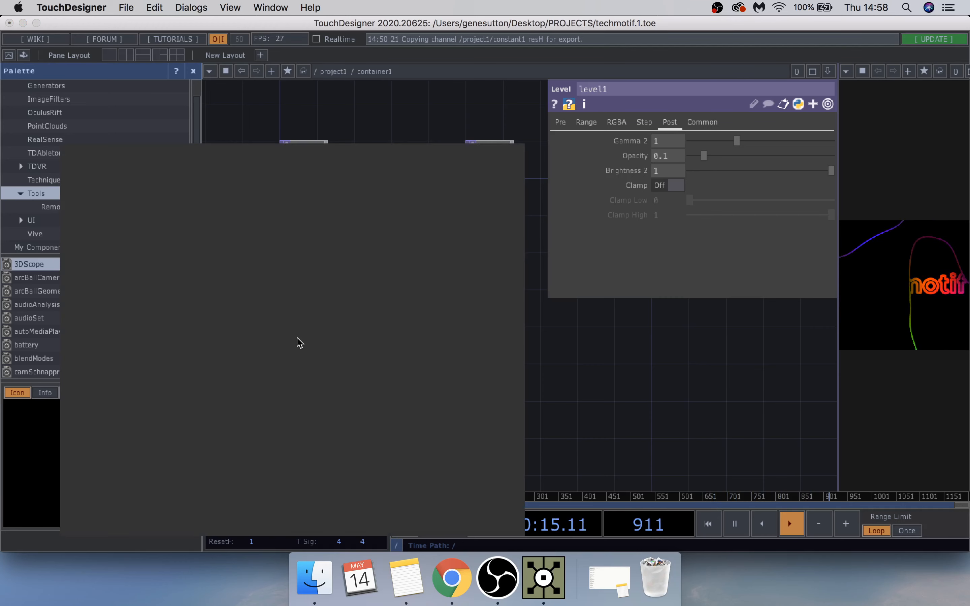
text(le)
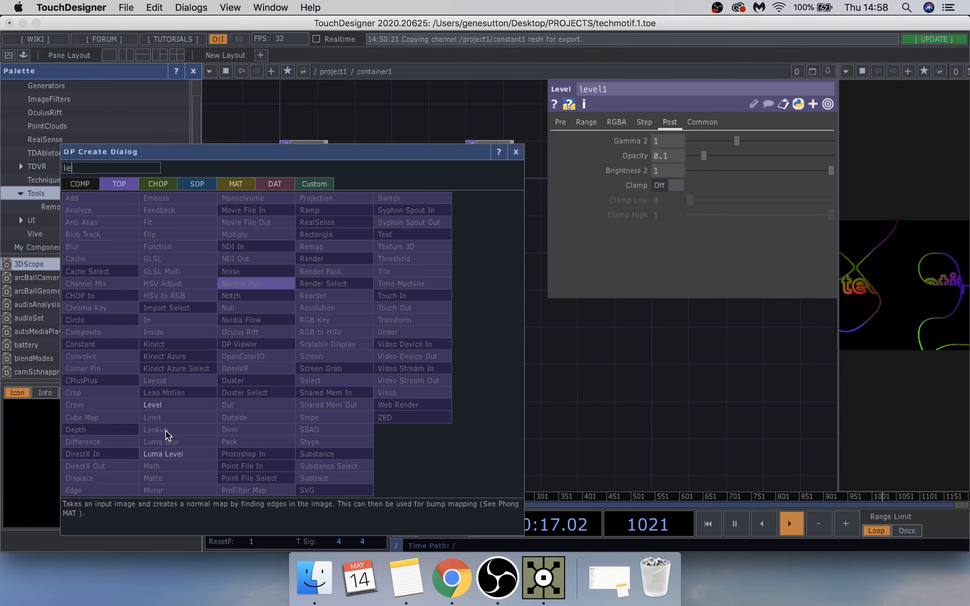
click(161, 406)
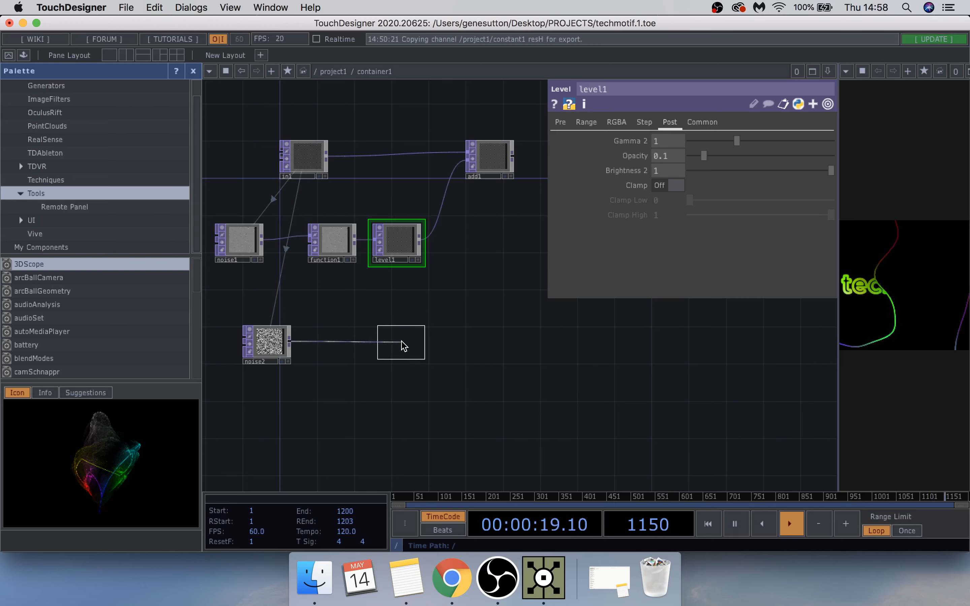
click(403, 345)
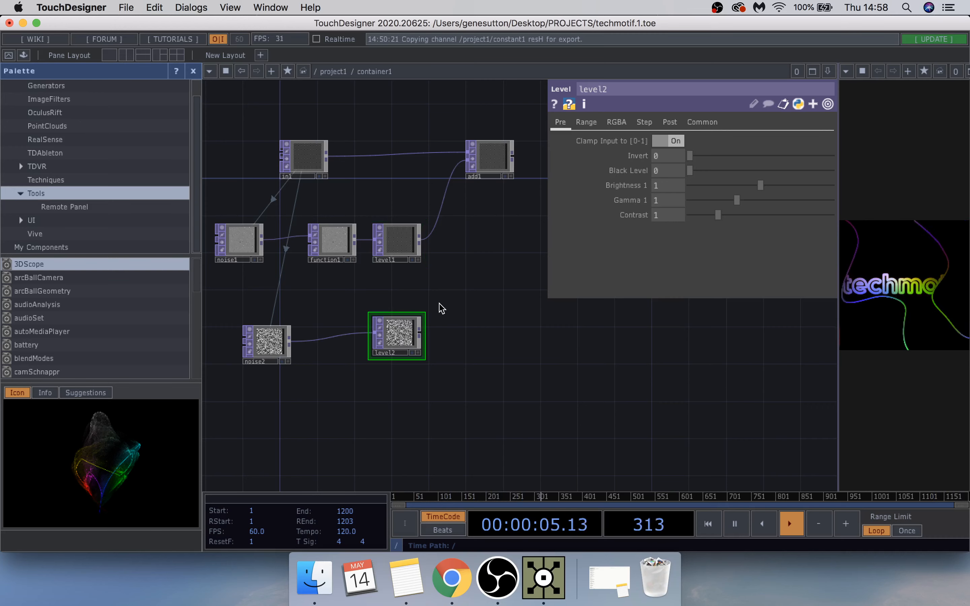
Set level2's opacity to 0.1, the same value as level1.
click(397, 240)
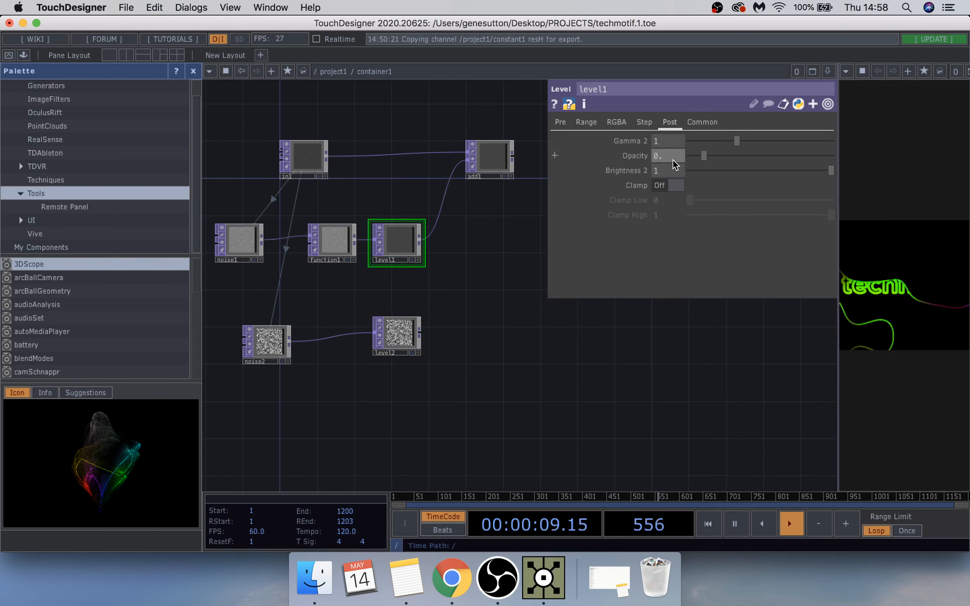
click(400, 336)
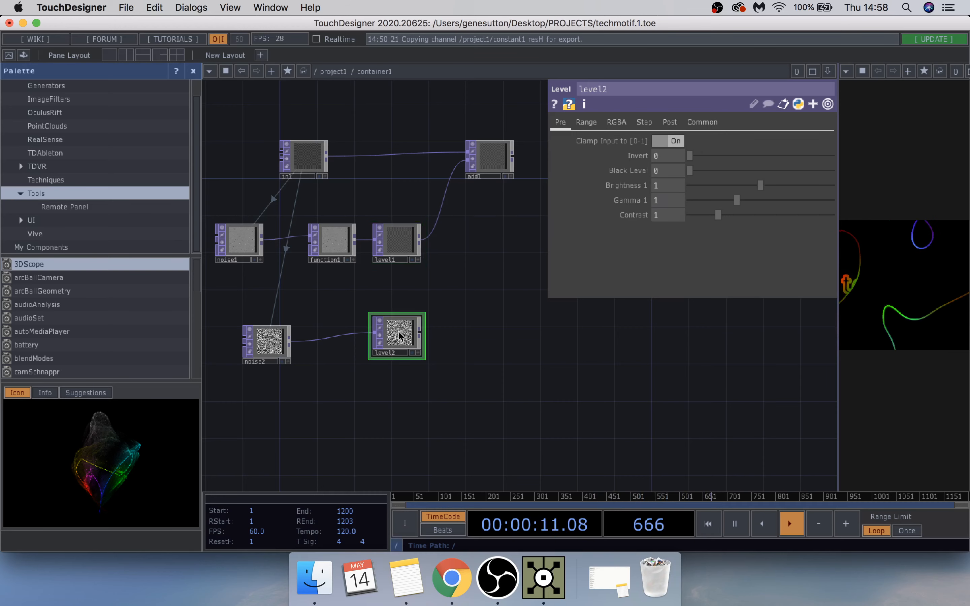
click(670, 123)
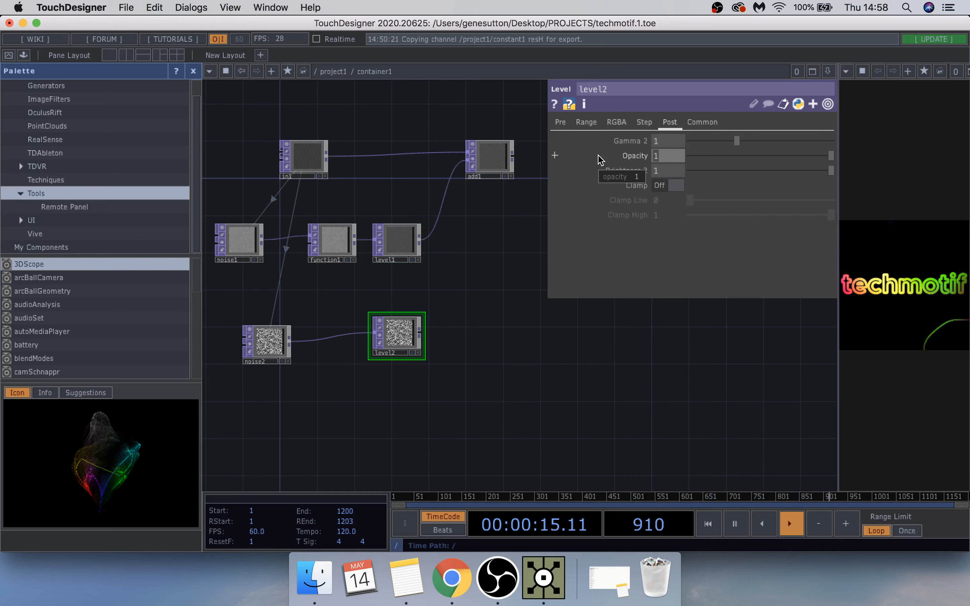
text(1)
key(Return)
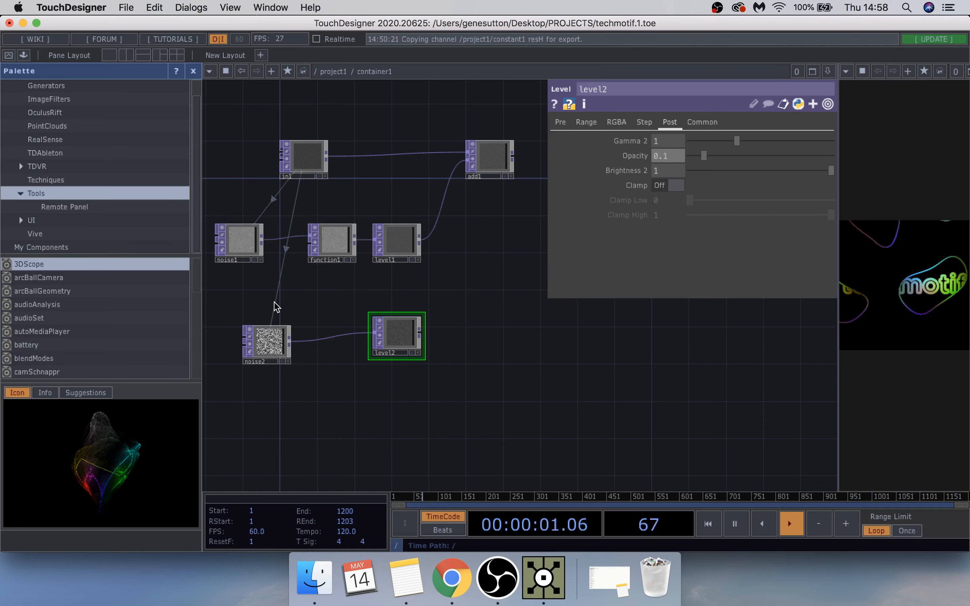
Add a second Add TOP fed by add1's output and connect level2 to its second input.
drag(453, 270, 350, 284)
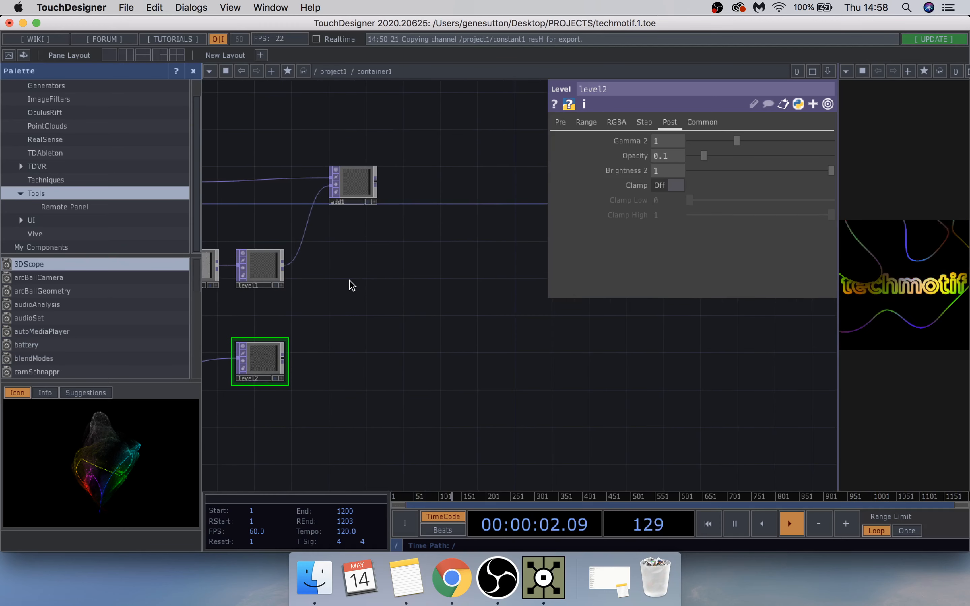
right_click(375, 183)
text(a)
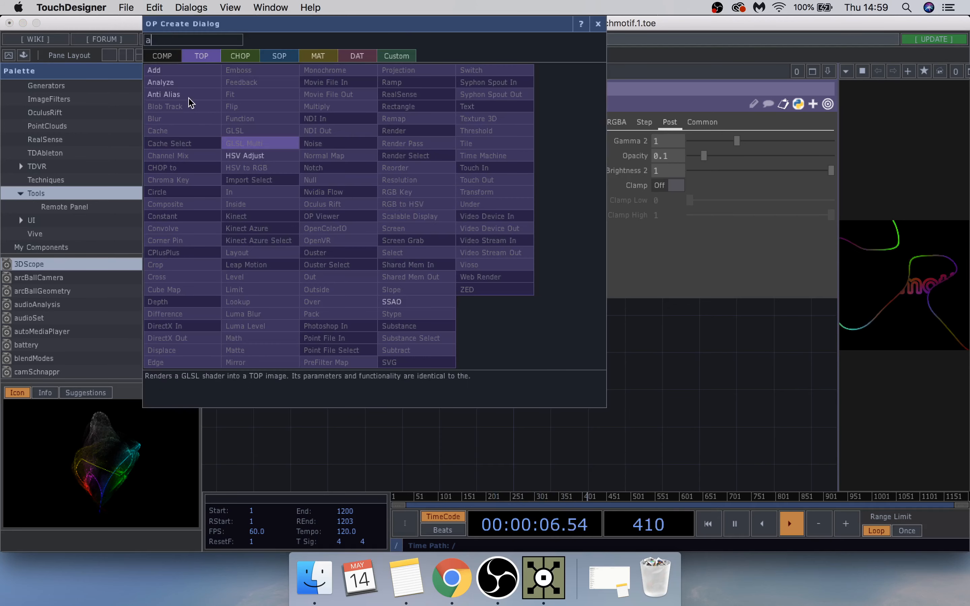
click(171, 71)
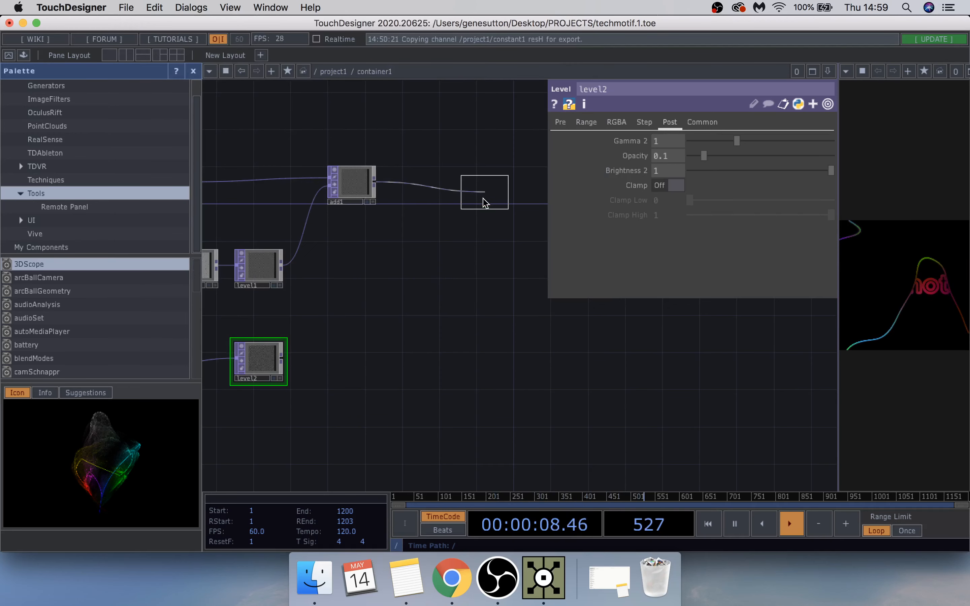
click(485, 198)
drag(281, 355, 454, 196)
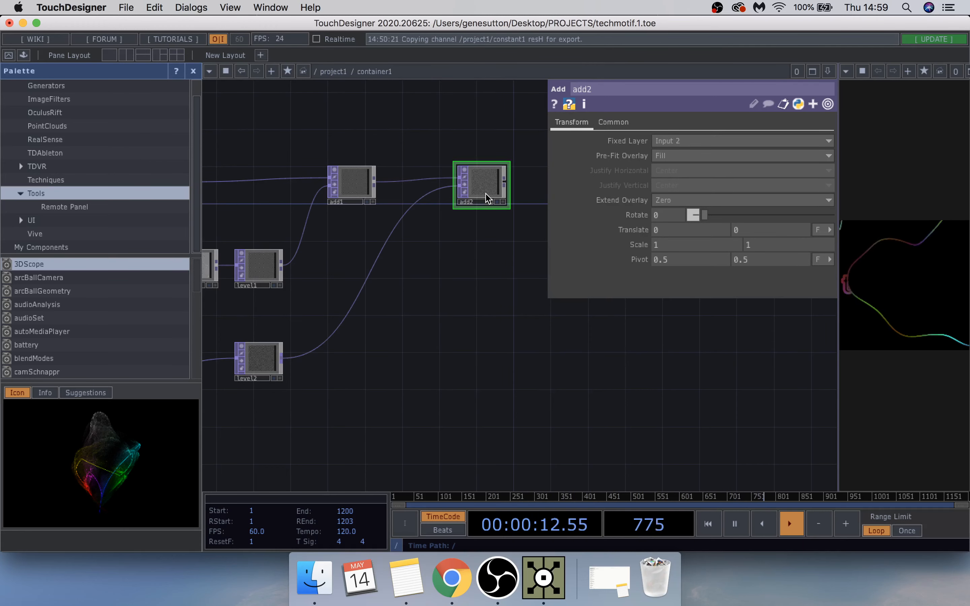
Add an Out TOP fed by add2's output and place it beside add2.
drag(431, 322, 330, 336)
middle_drag(439, 186, 385, 192)
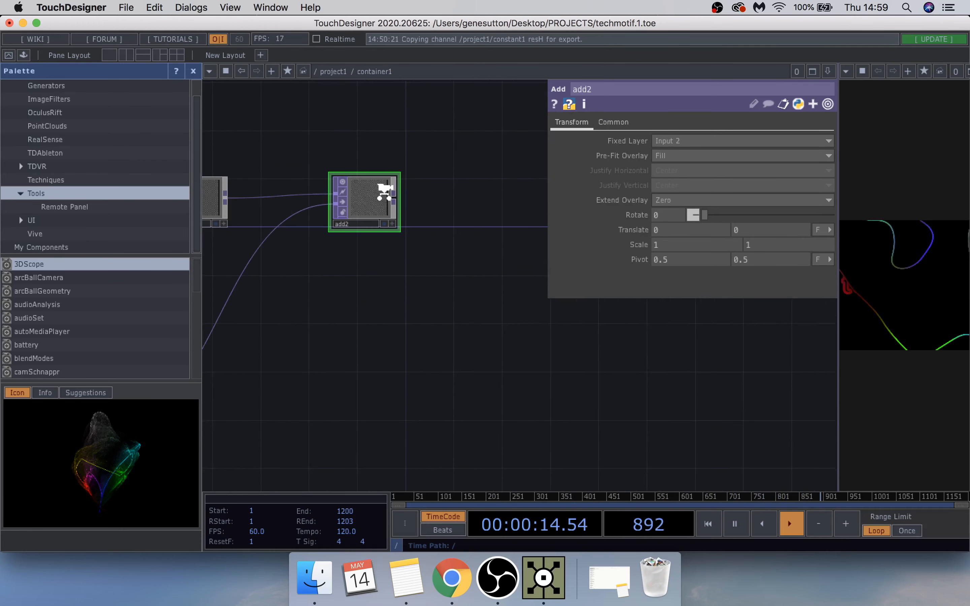
scroll(384, 202, up, 5)
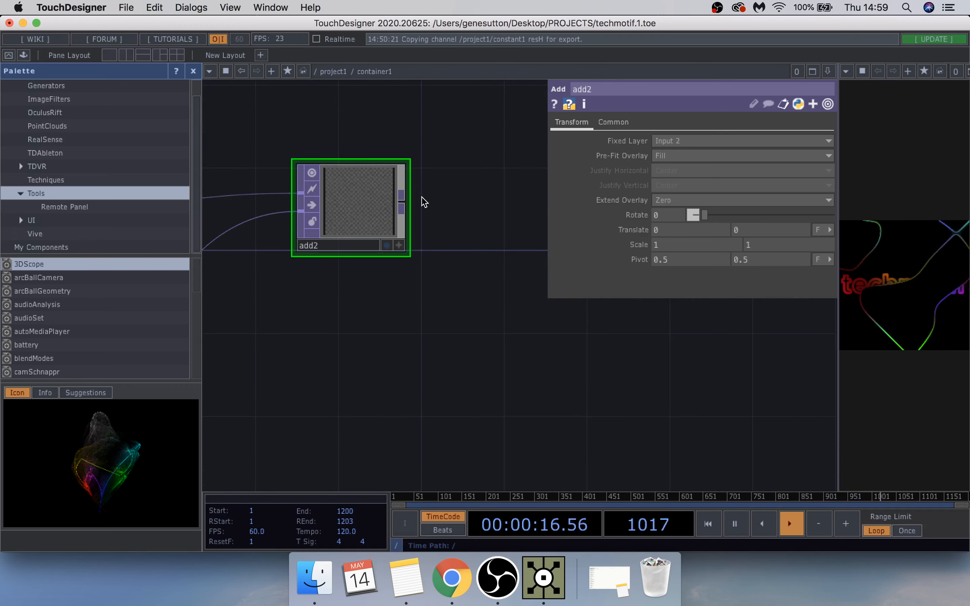
scroll(403, 205, down, 3)
right_click(402, 205)
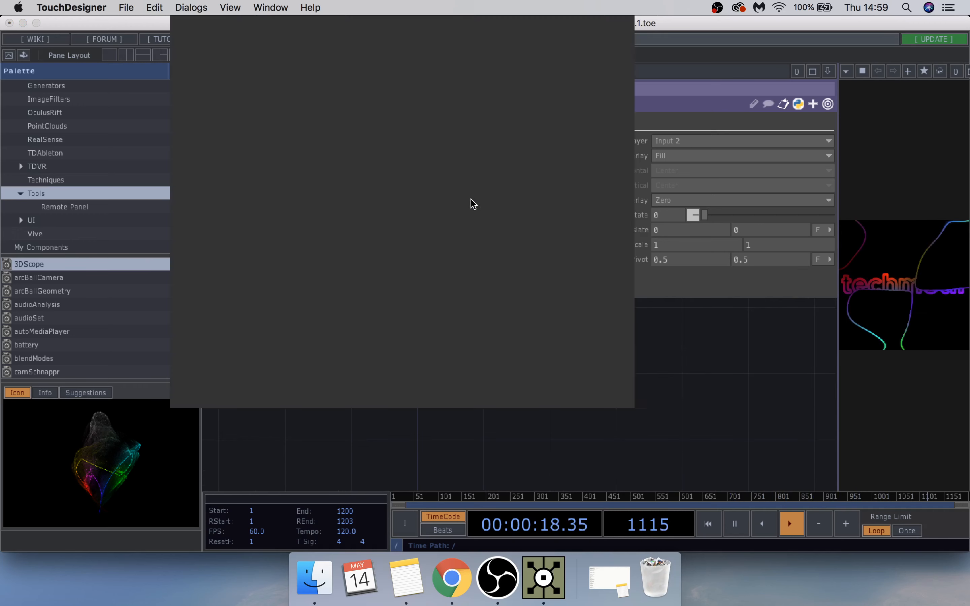
text(ou)
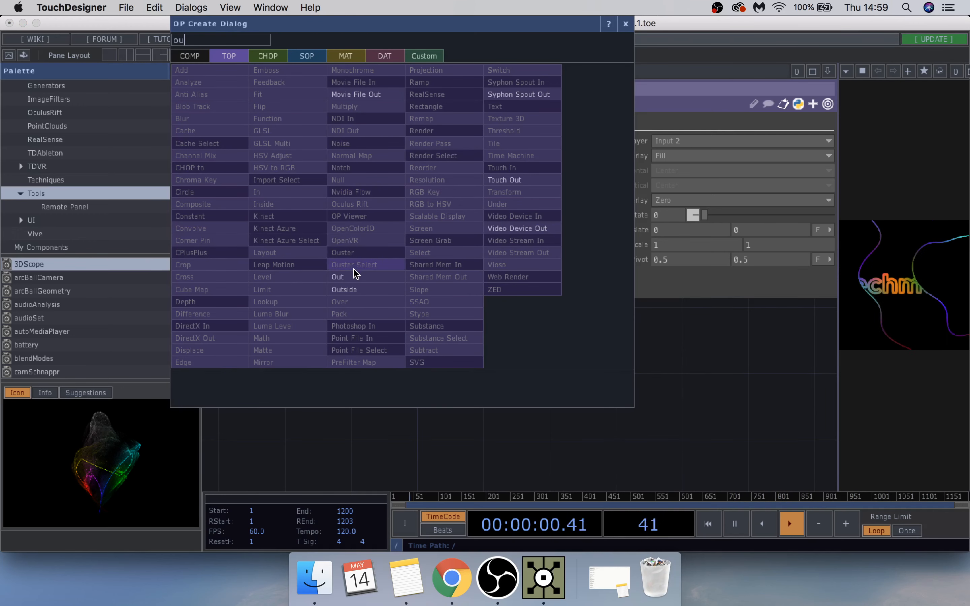
click(352, 278)
click(473, 229)
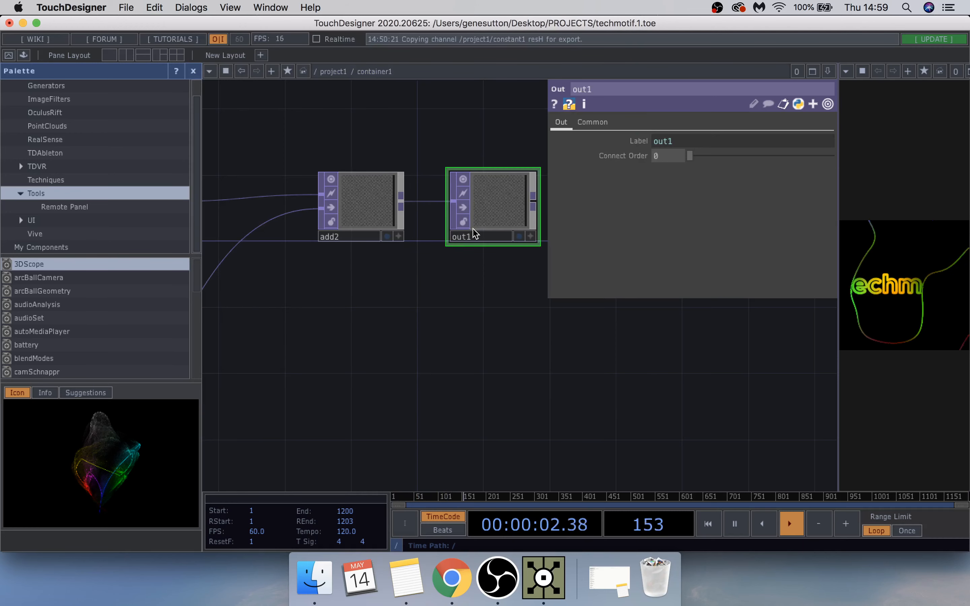
Return to the project1 network and wire container1 between the techmotif image operator and bg.
scroll(454, 304, down, 3)
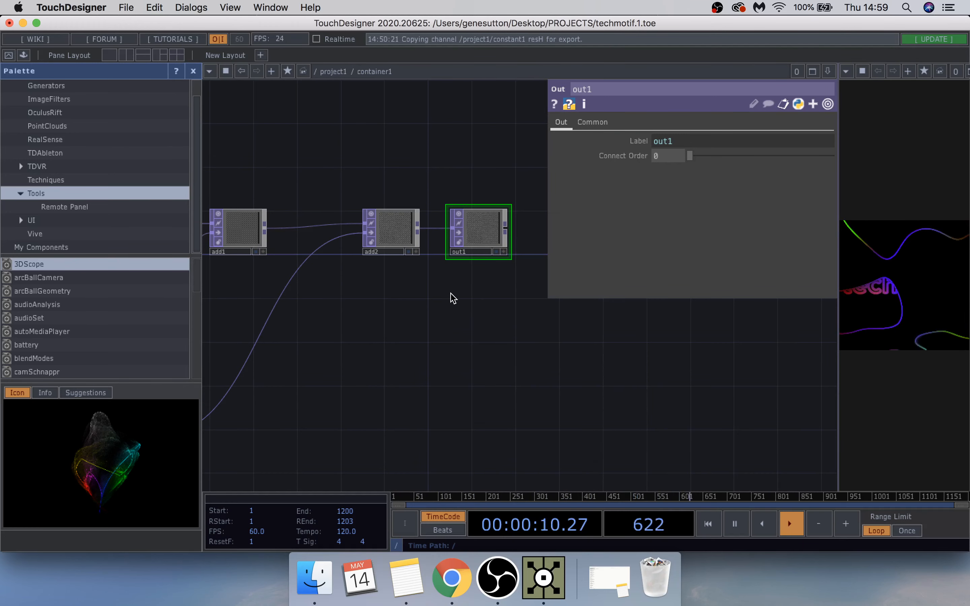
scroll(453, 297, down, 5)
scroll(395, 303, up, 10)
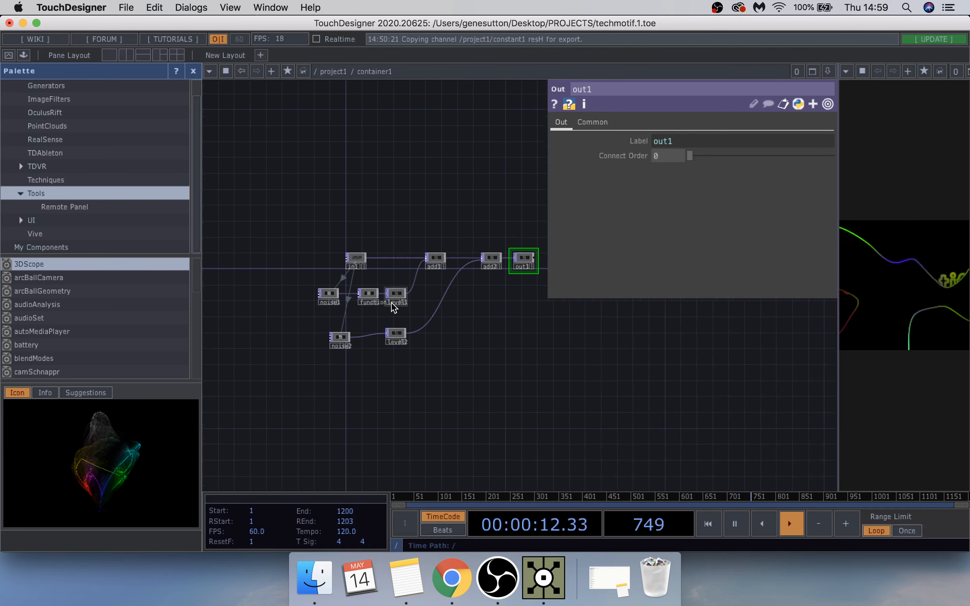
scroll(393, 303, down, 10)
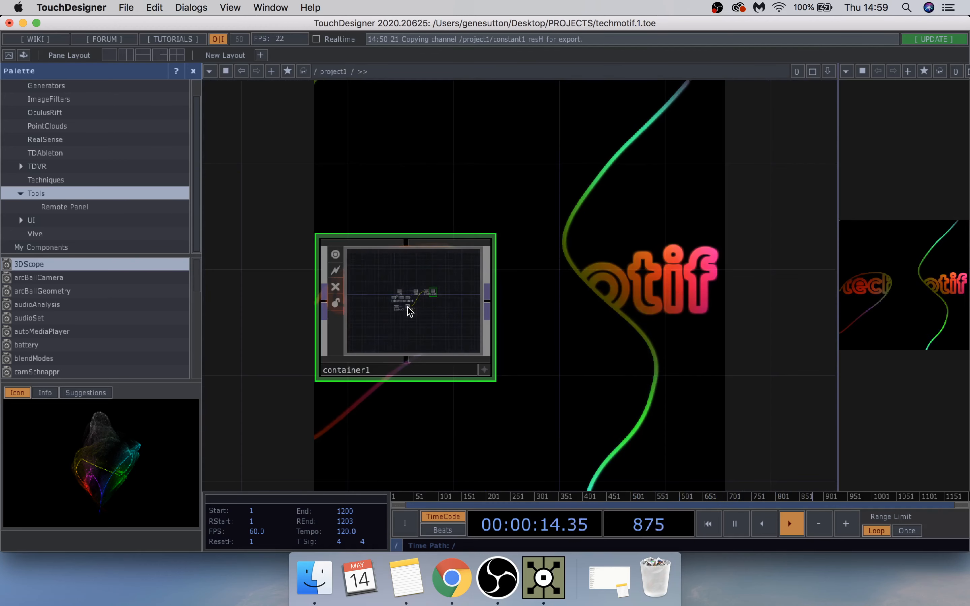
drag(402, 358, 267, 303)
drag(273, 250, 429, 263)
drag(430, 313, 348, 300)
scroll(350, 297, up, 7)
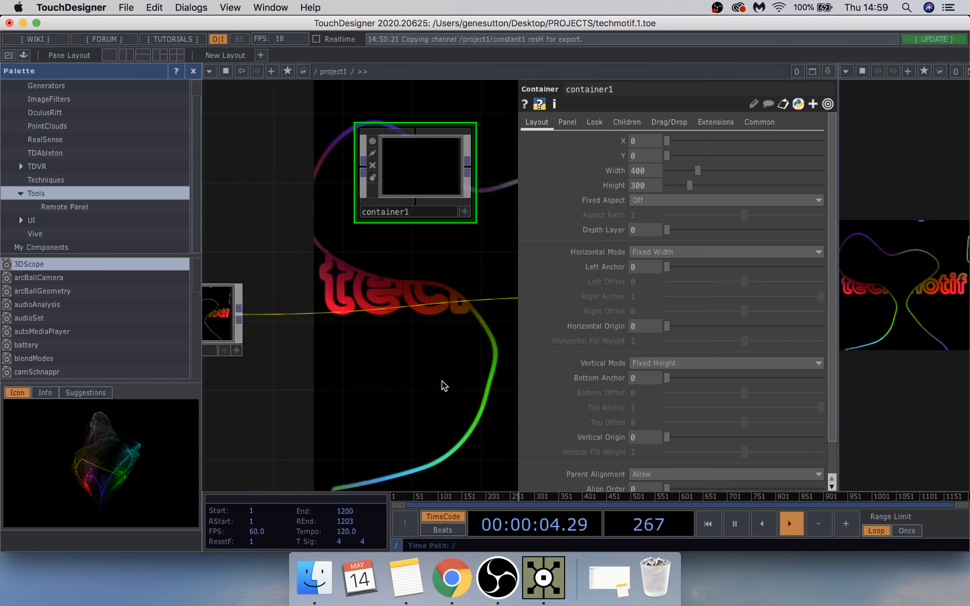
drag(443, 385, 389, 364)
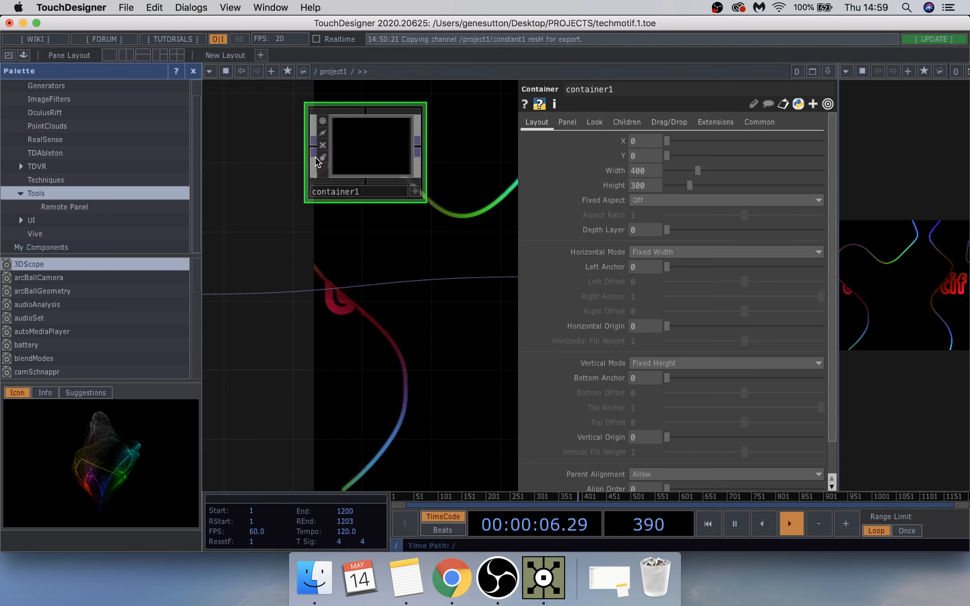
scroll(315, 157, down, 3)
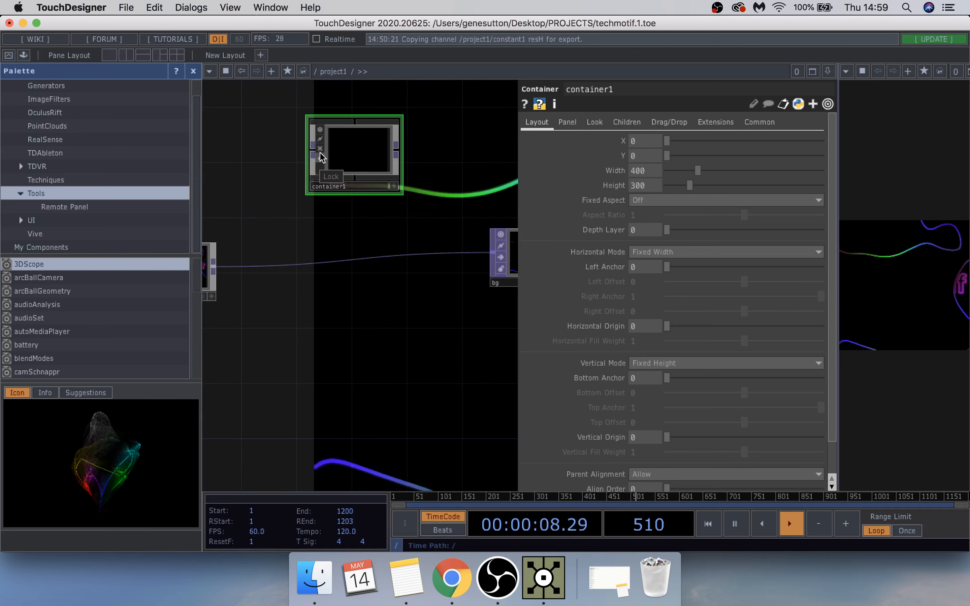
drag(286, 213, 268, 266)
drag(418, 288, 353, 273)
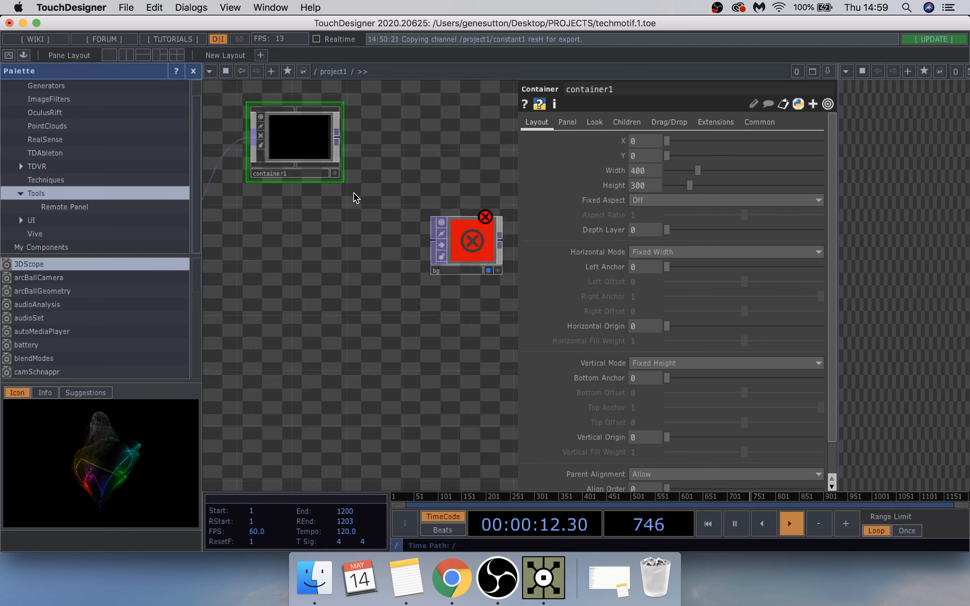
drag(405, 240, 406, 241)
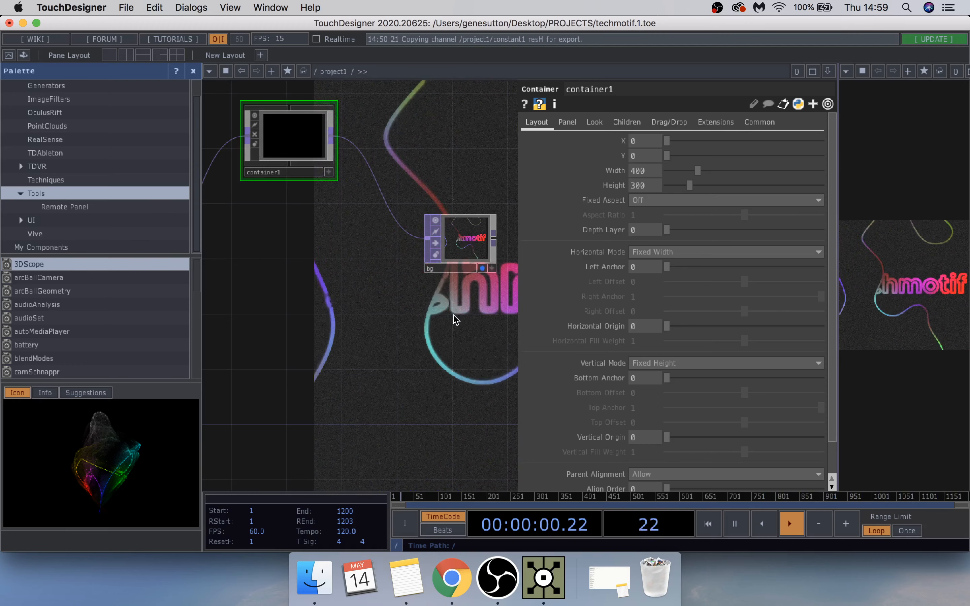
Go back inside container1 and check the output and resolution settings of noise1 and noise2.
drag(437, 323, 536, 356)
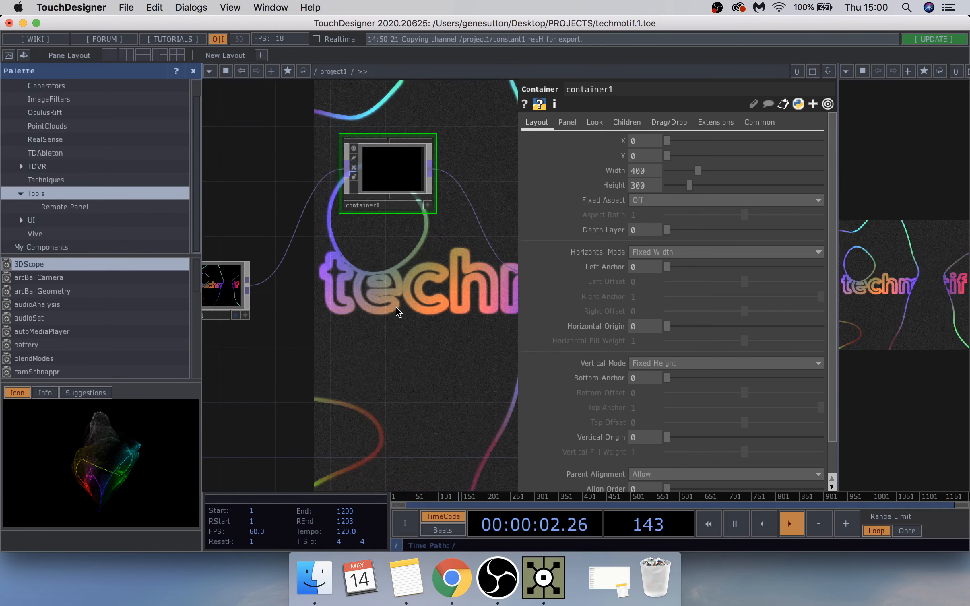
drag(332, 309, 340, 335)
scroll(385, 180, up, 10)
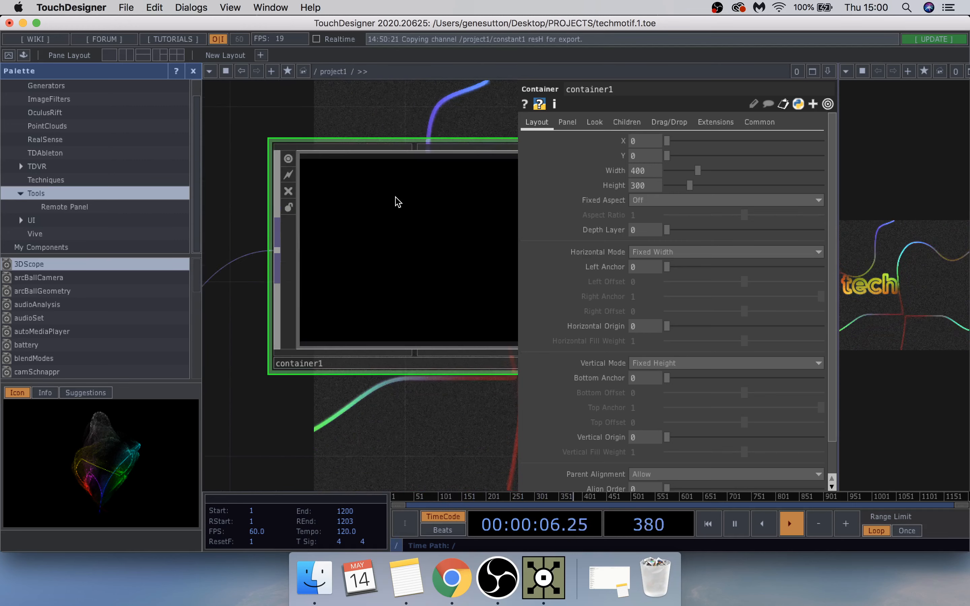
scroll(400, 215, up, 3)
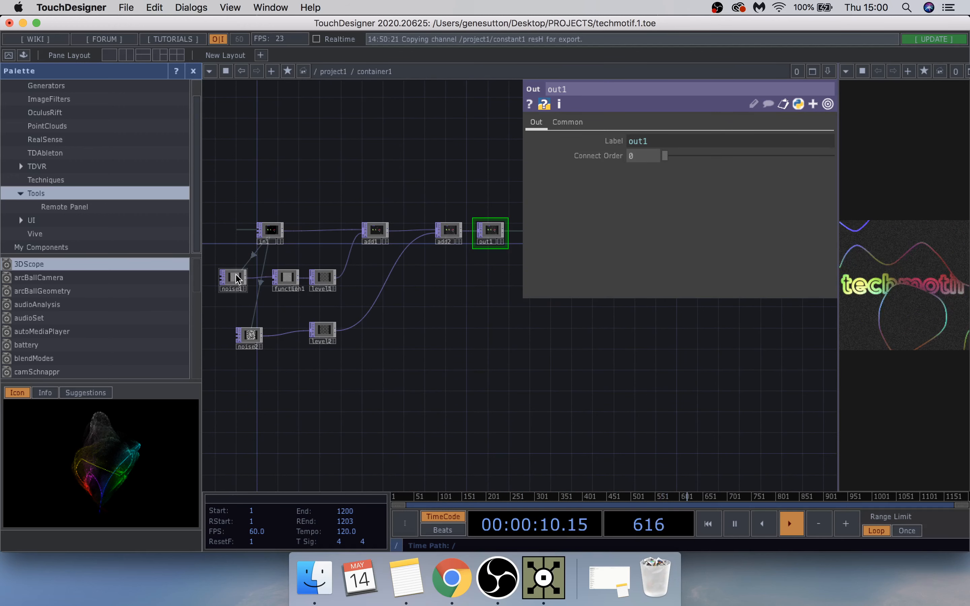
click(235, 276)
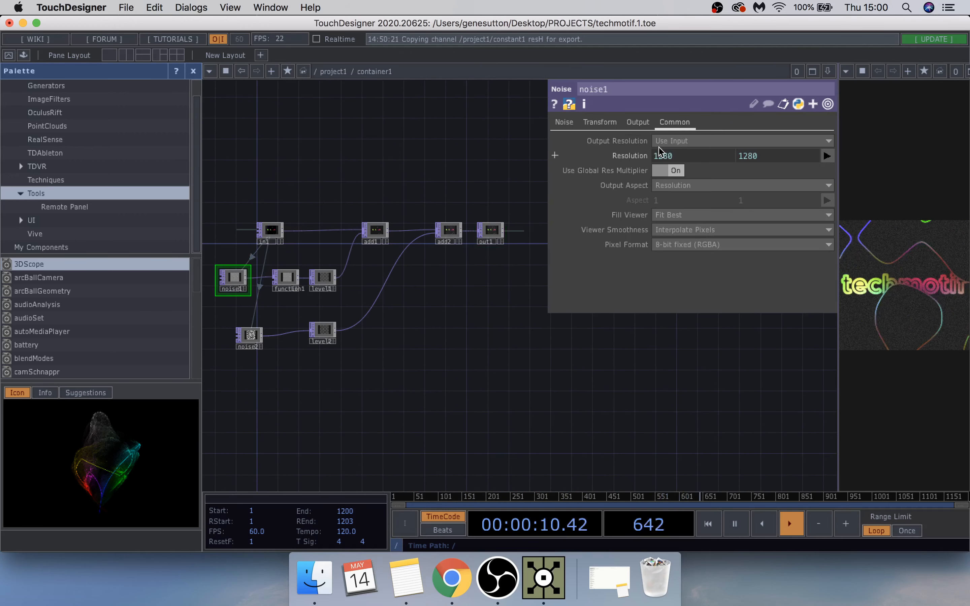
click(251, 337)
click(639, 123)
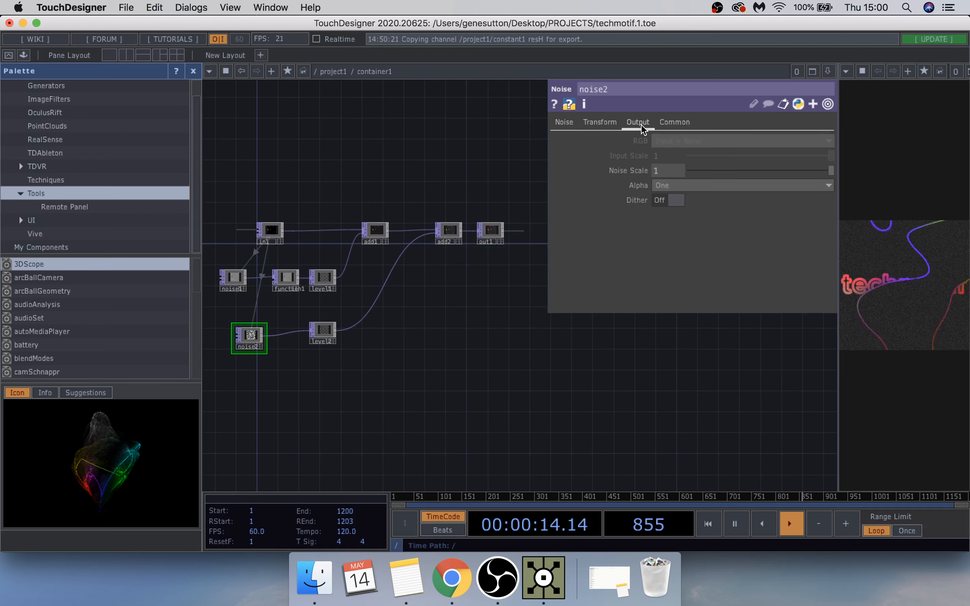
click(667, 122)
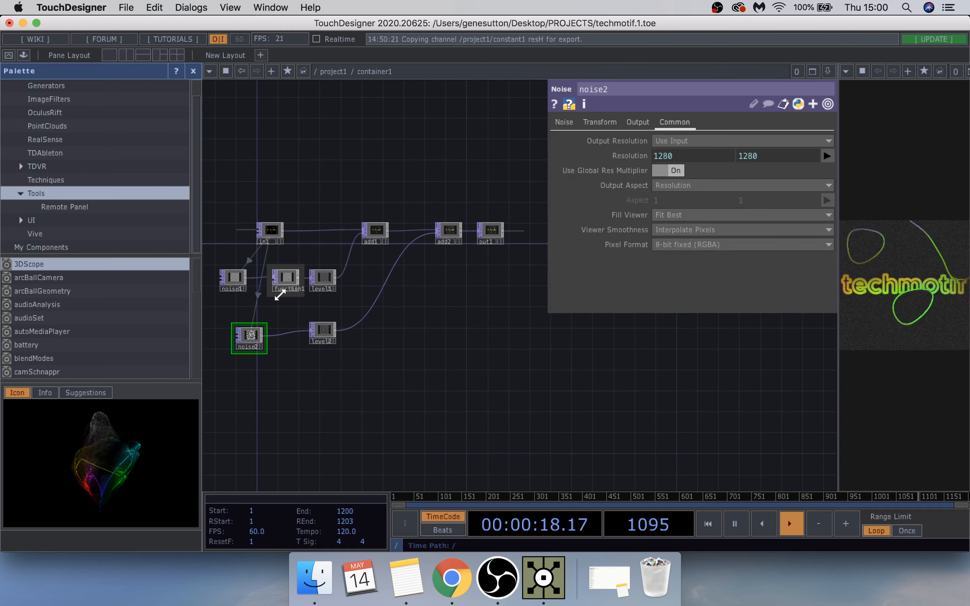
Set the pixel format of both noise2 and noise1 to 32-bit float (RGBA).
click(658, 246)
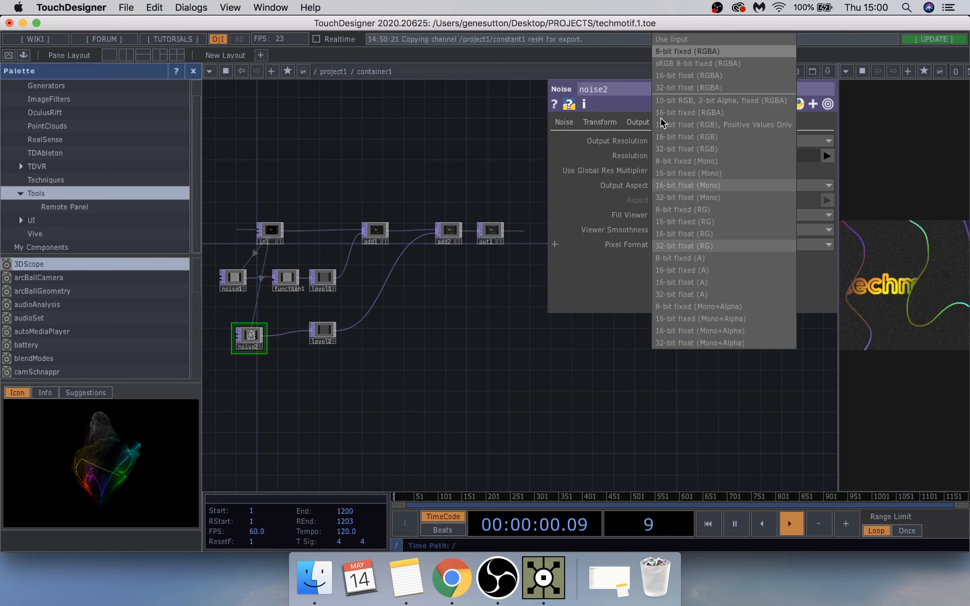
click(684, 89)
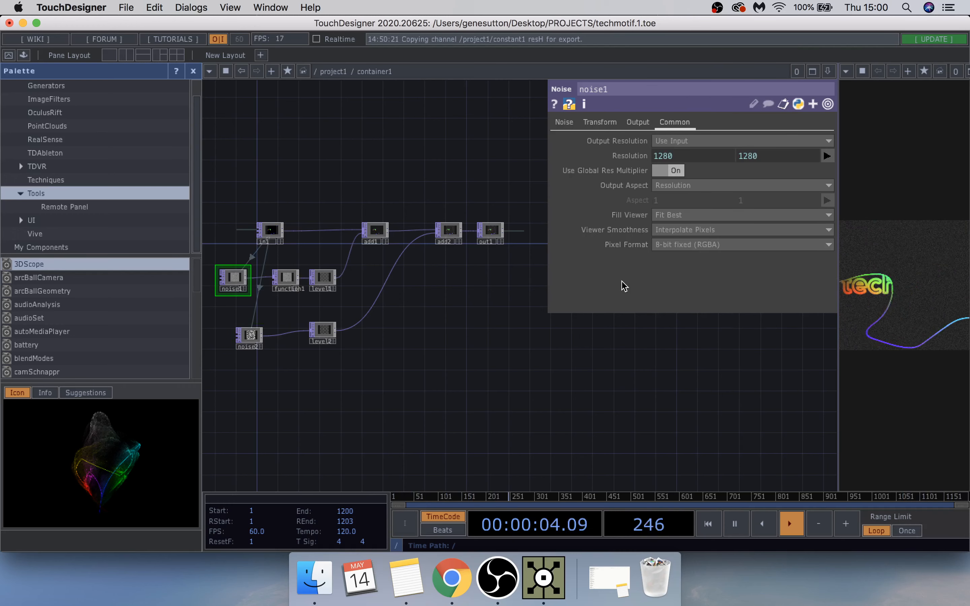
click(678, 246)
click(694, 90)
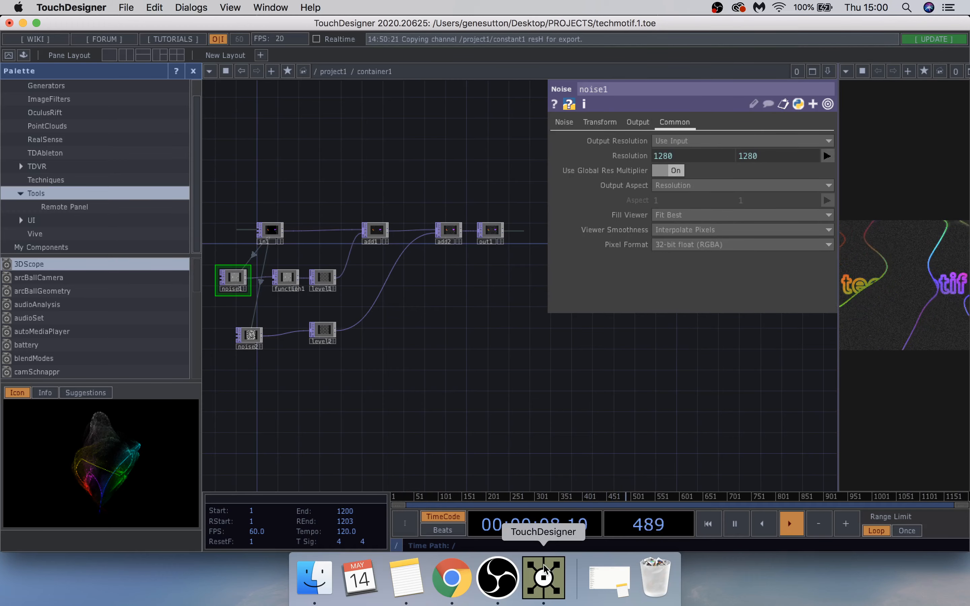
click(498, 578)
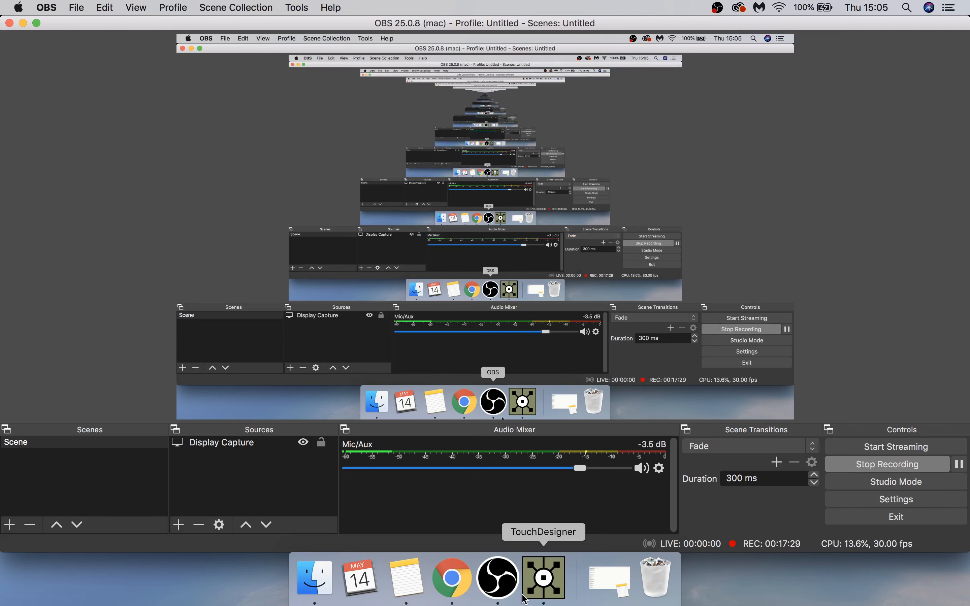
click(544, 578)
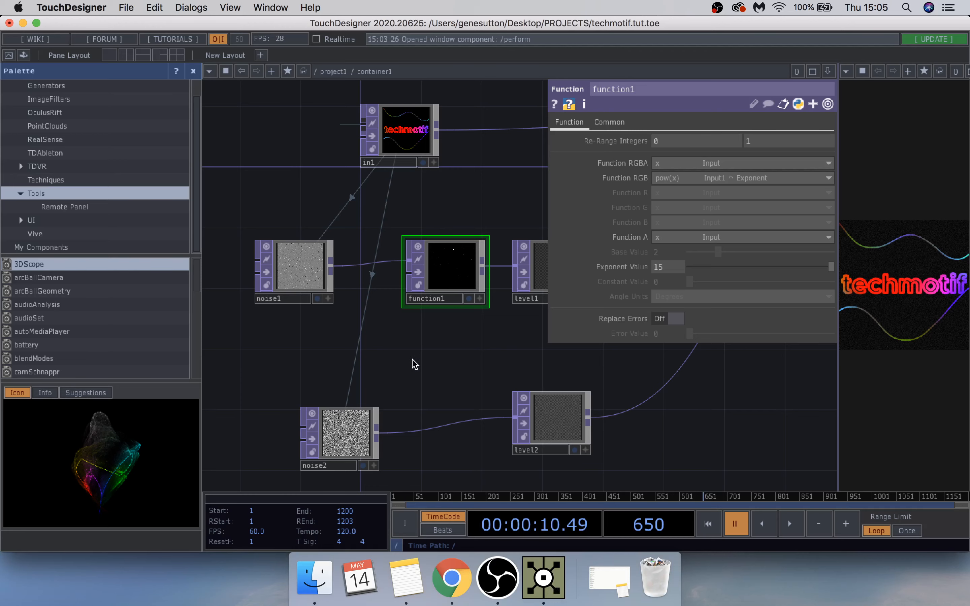
scroll(401, 358, right, 3)
click(505, 586)
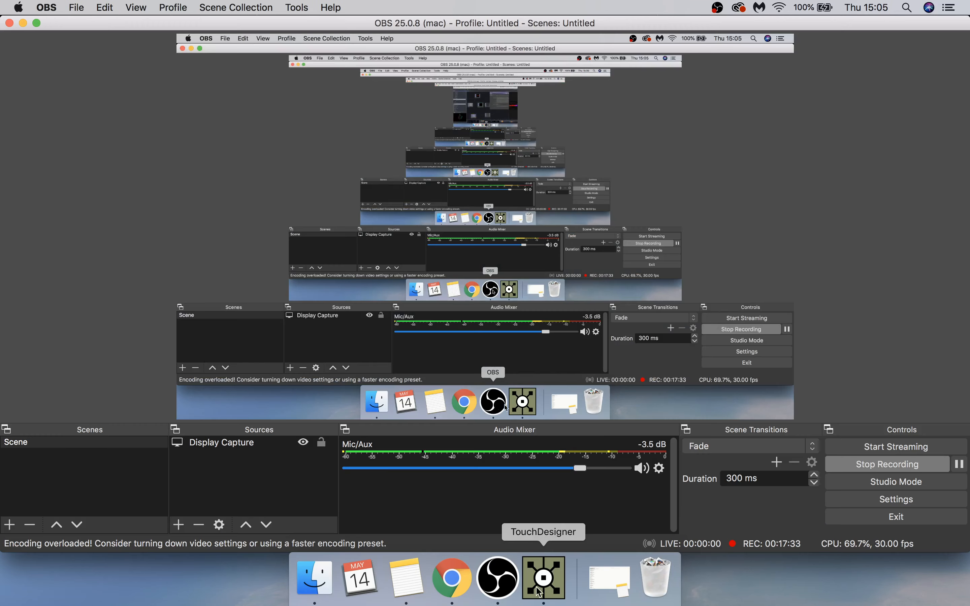
click(538, 591)
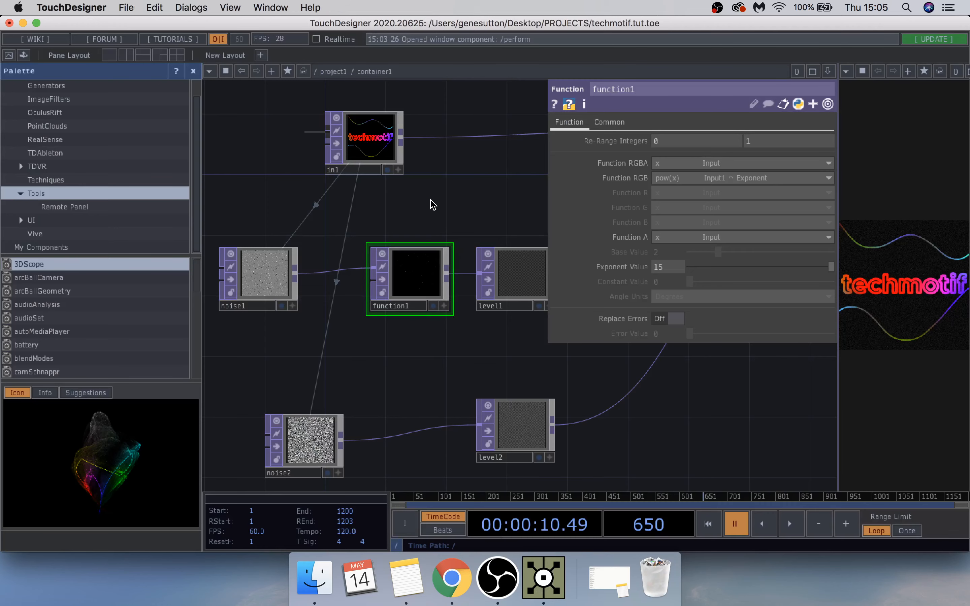
Set function1's Function RGB to pow(x) Input1 ^ Exponent.
drag(437, 206, 464, 214)
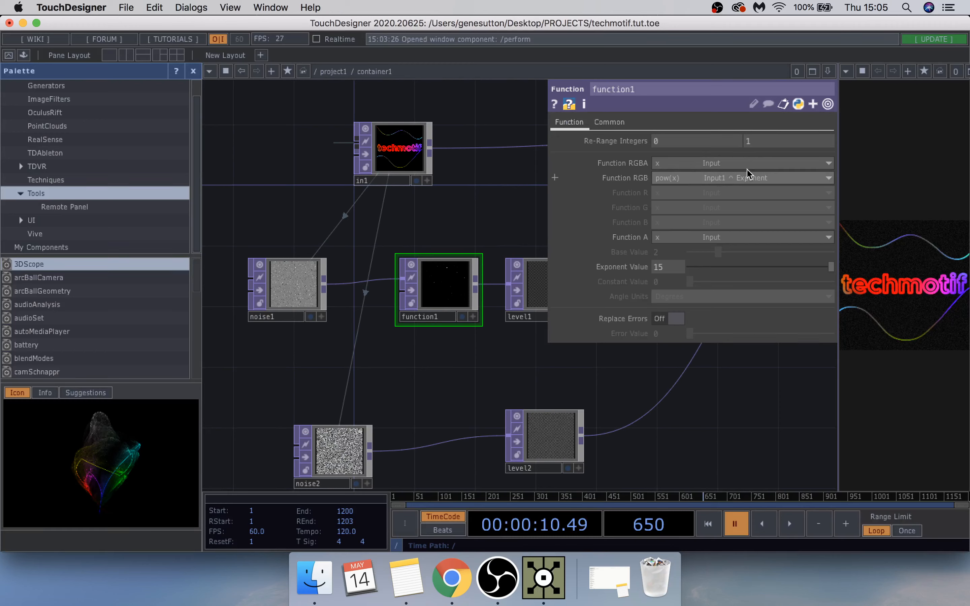
click(693, 179)
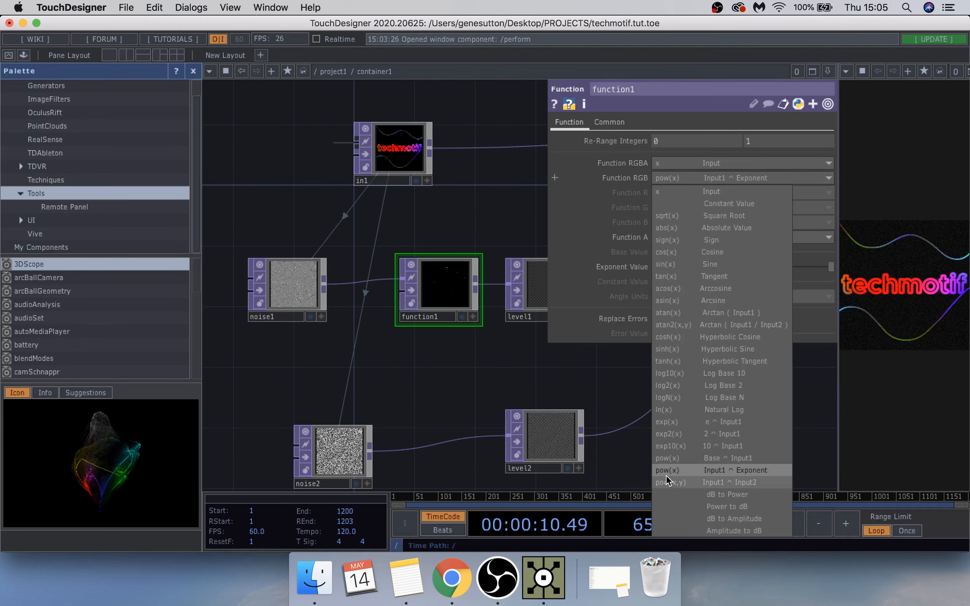
click(750, 471)
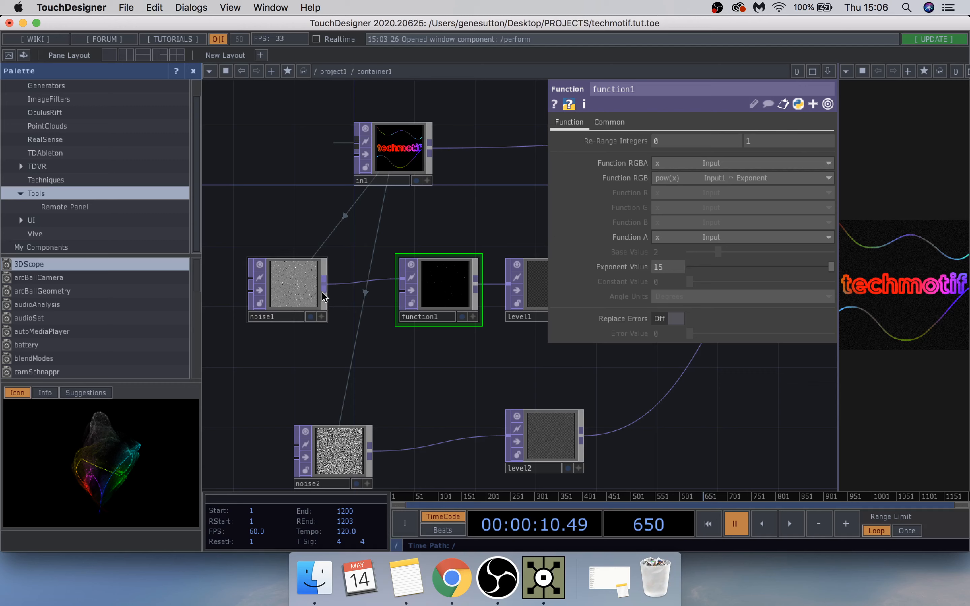
Review noise1's noise parameters and follow the container's chain through to add2 and out1.
click(293, 286)
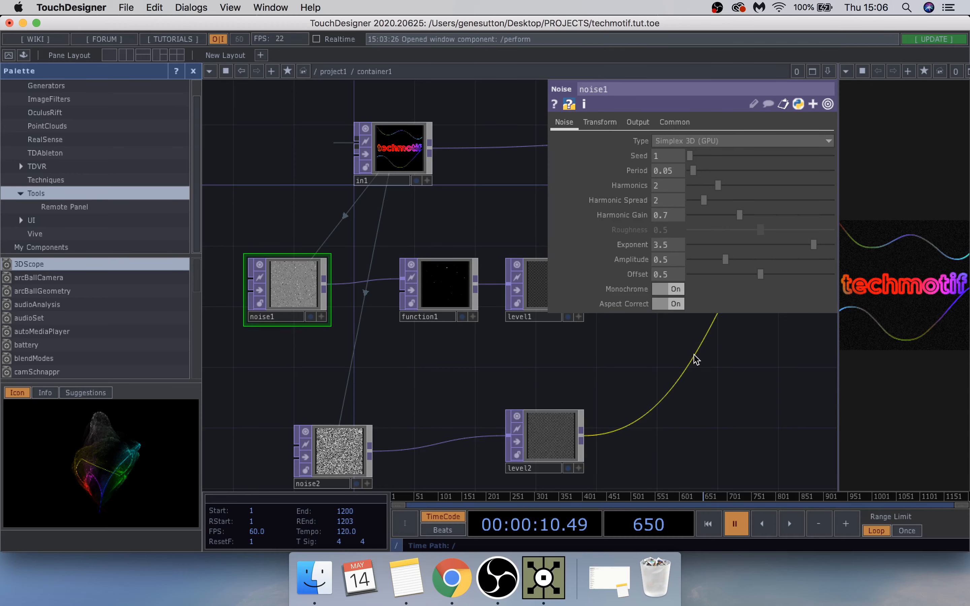
drag(687, 379, 679, 377)
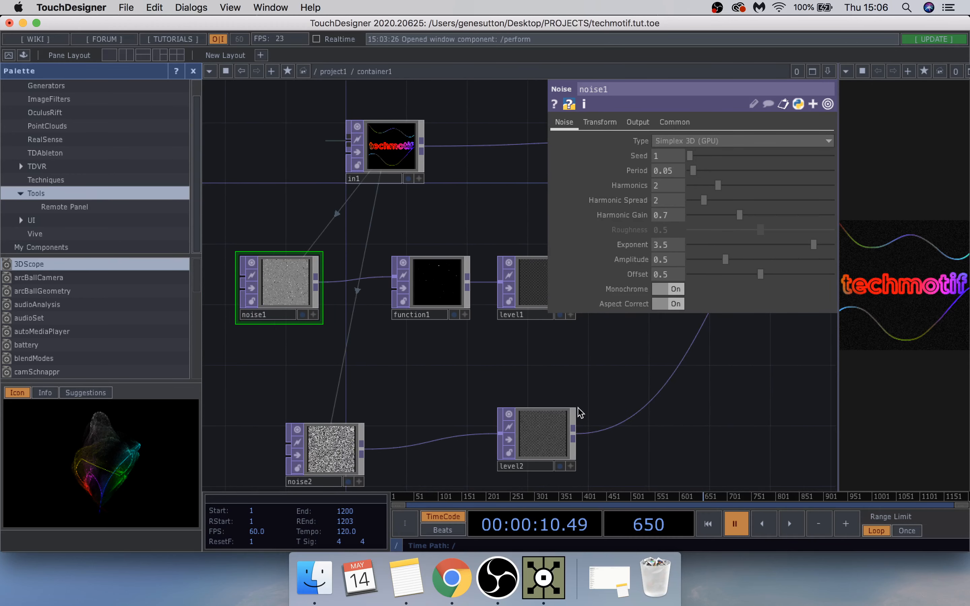
drag(785, 433, 589, 429)
drag(662, 403, 546, 415)
drag(639, 374, 394, 390)
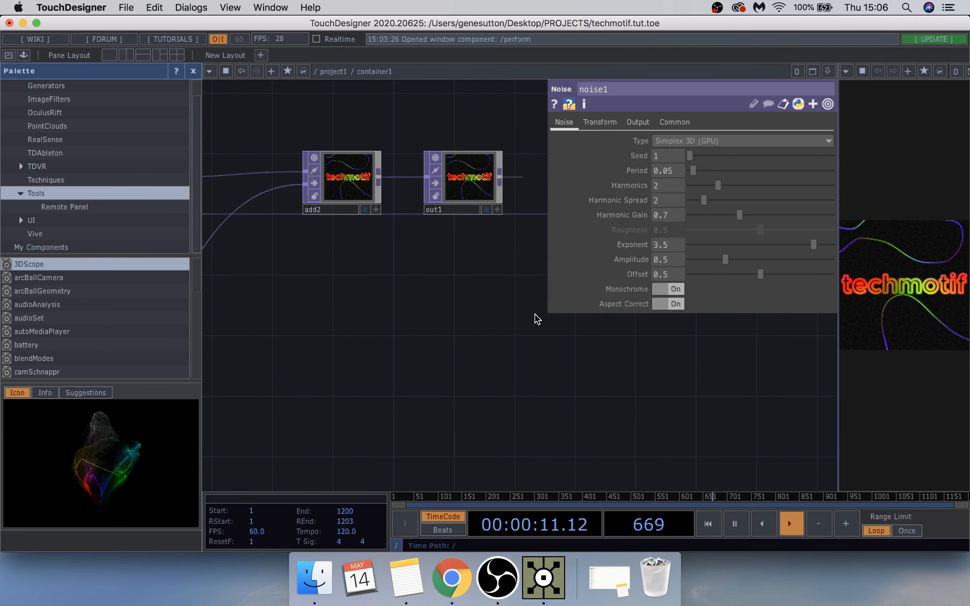
Return to the project1 network and examine the noise-treated image in the bg operator past container1.
scroll(336, 326, down, 12)
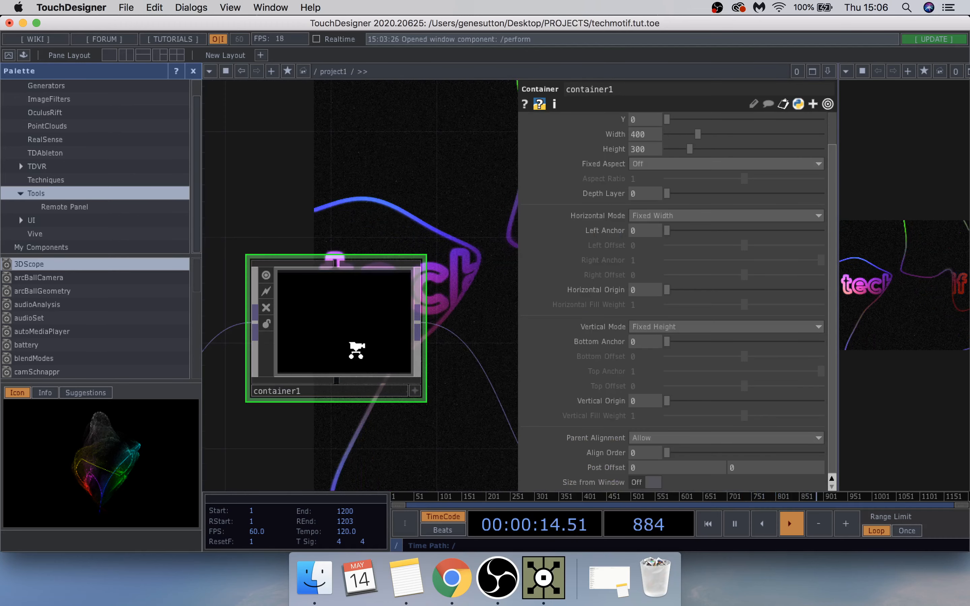
scroll(357, 350, down, 10)
scroll(403, 391, up, 10)
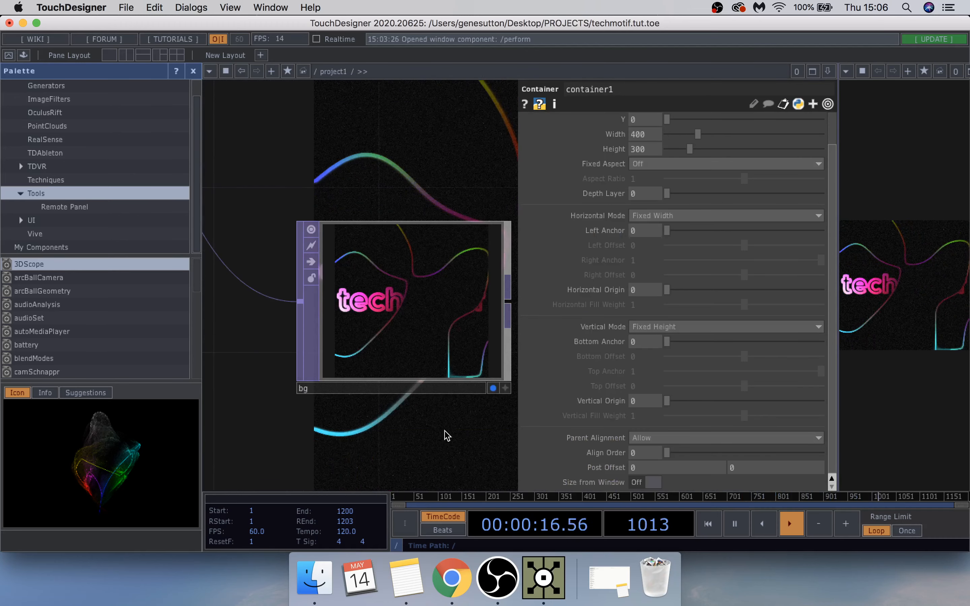
drag(388, 404, 352, 394)
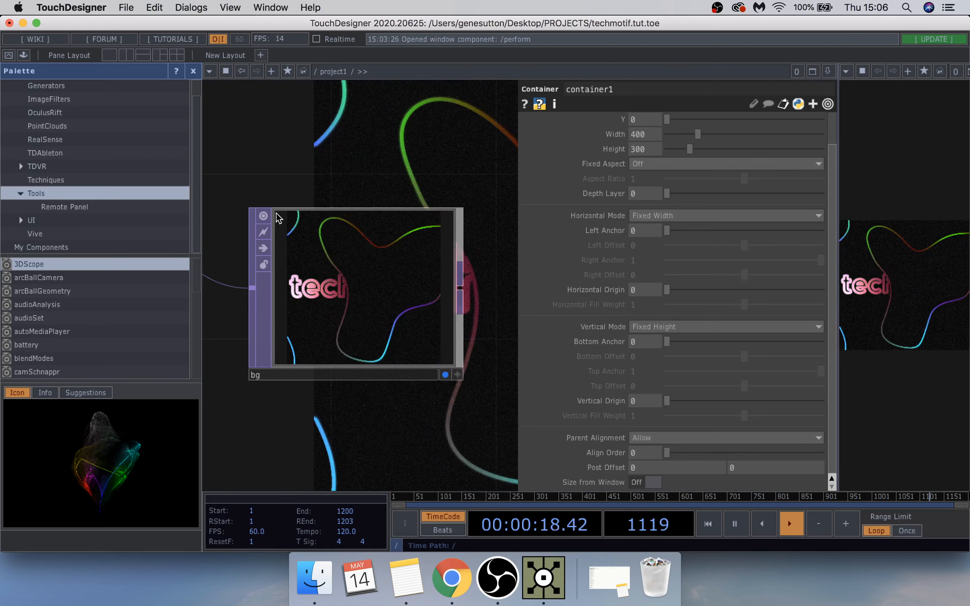